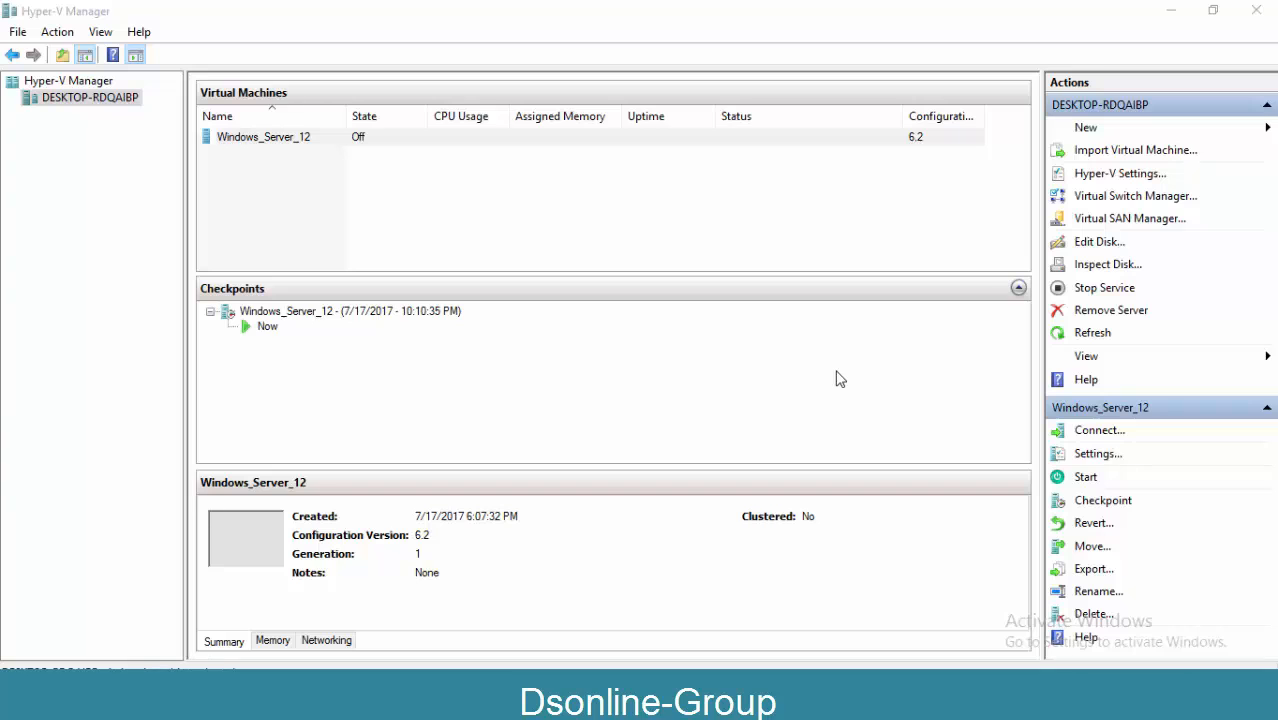
Add a legacy network adapter to the Windows_Server_12 virtual machine and connect it to the nic teming 01 virtual switch
left_click(1105, 456)
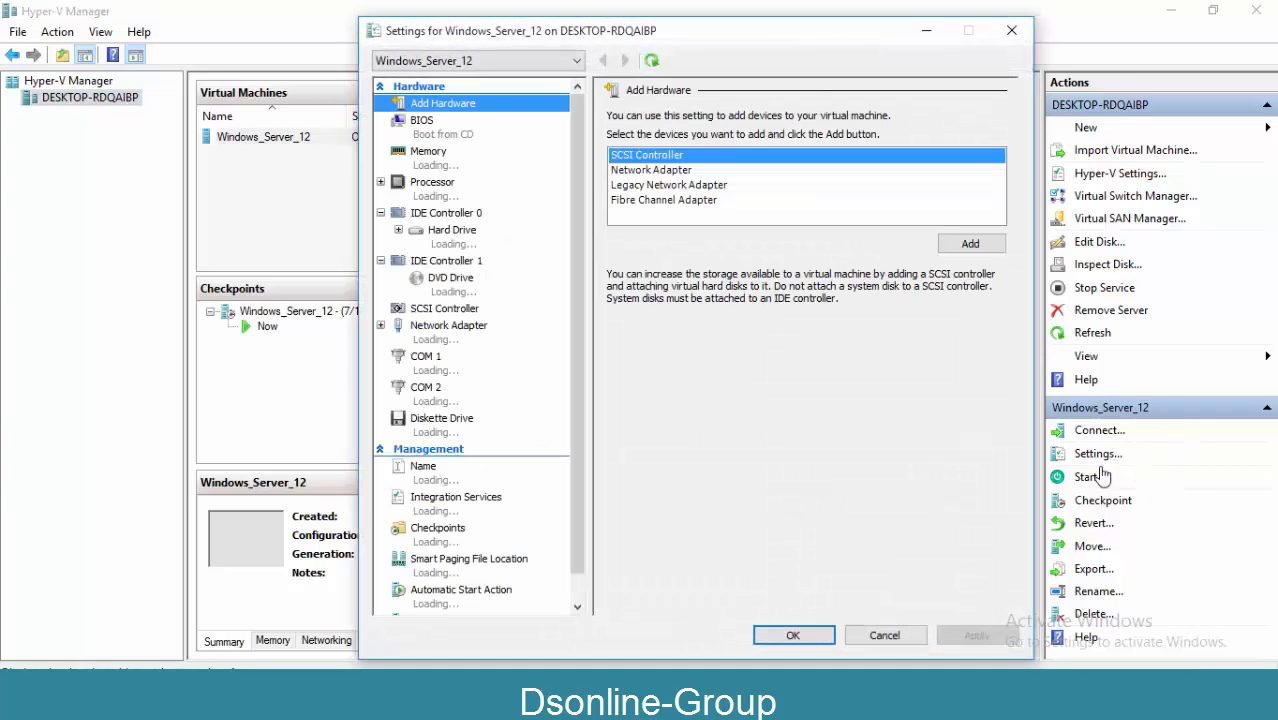
left_click(438, 336)
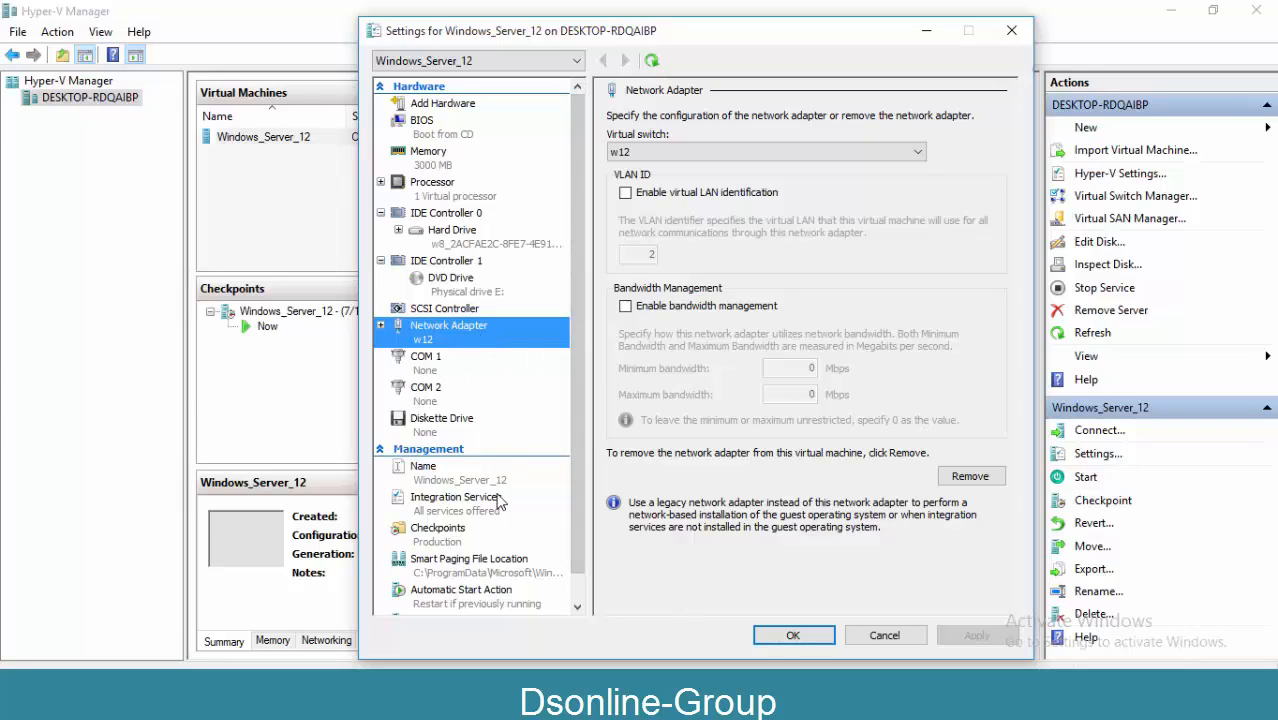
left_click(446, 105)
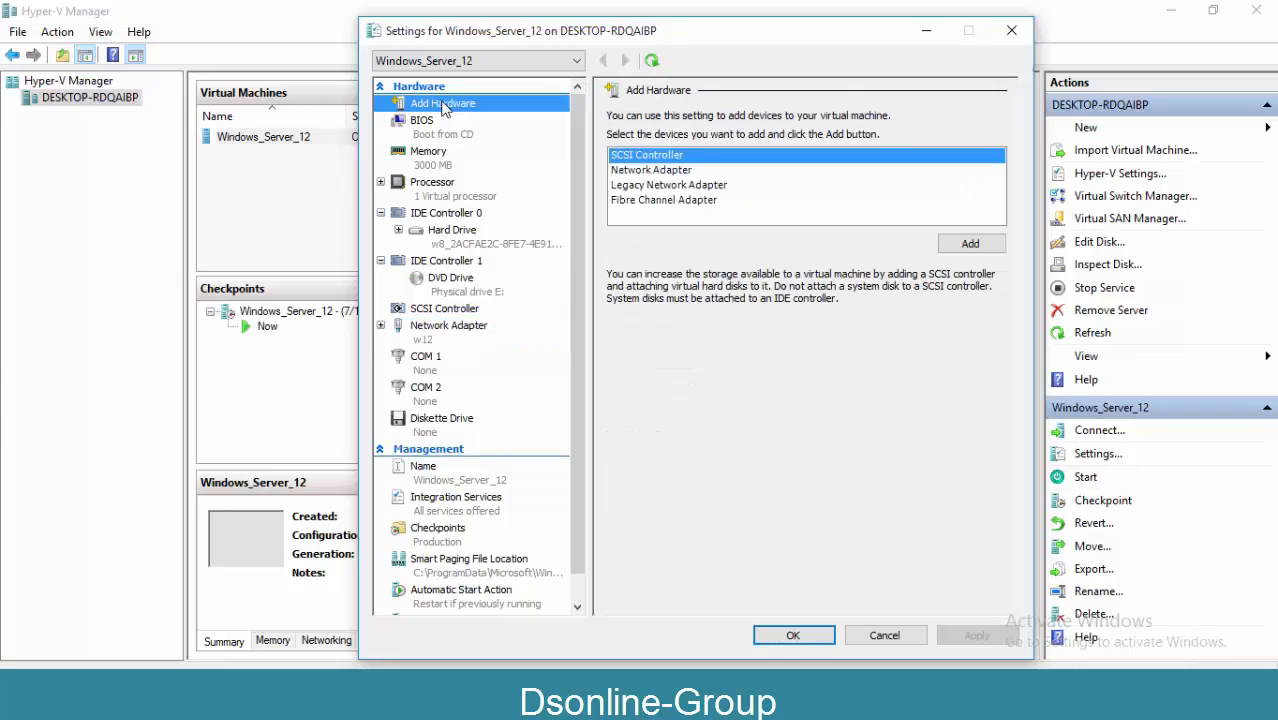
left_click(636, 186)
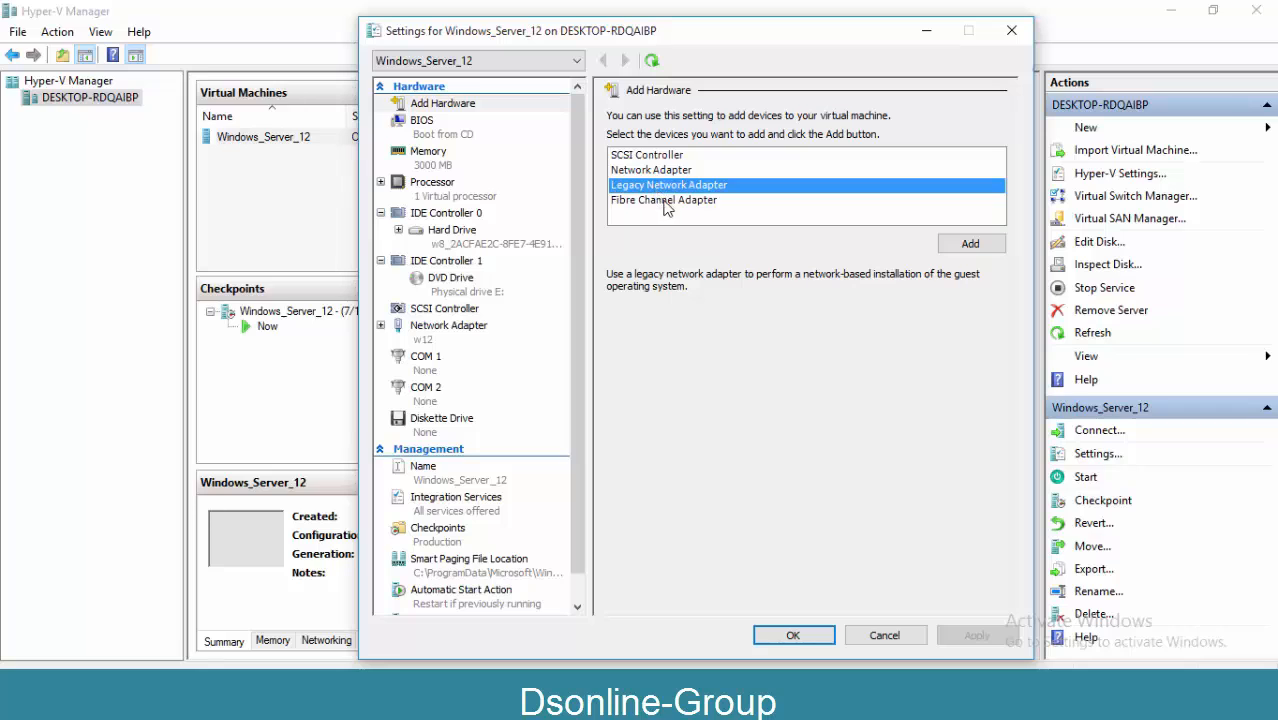
left_click(970, 245)
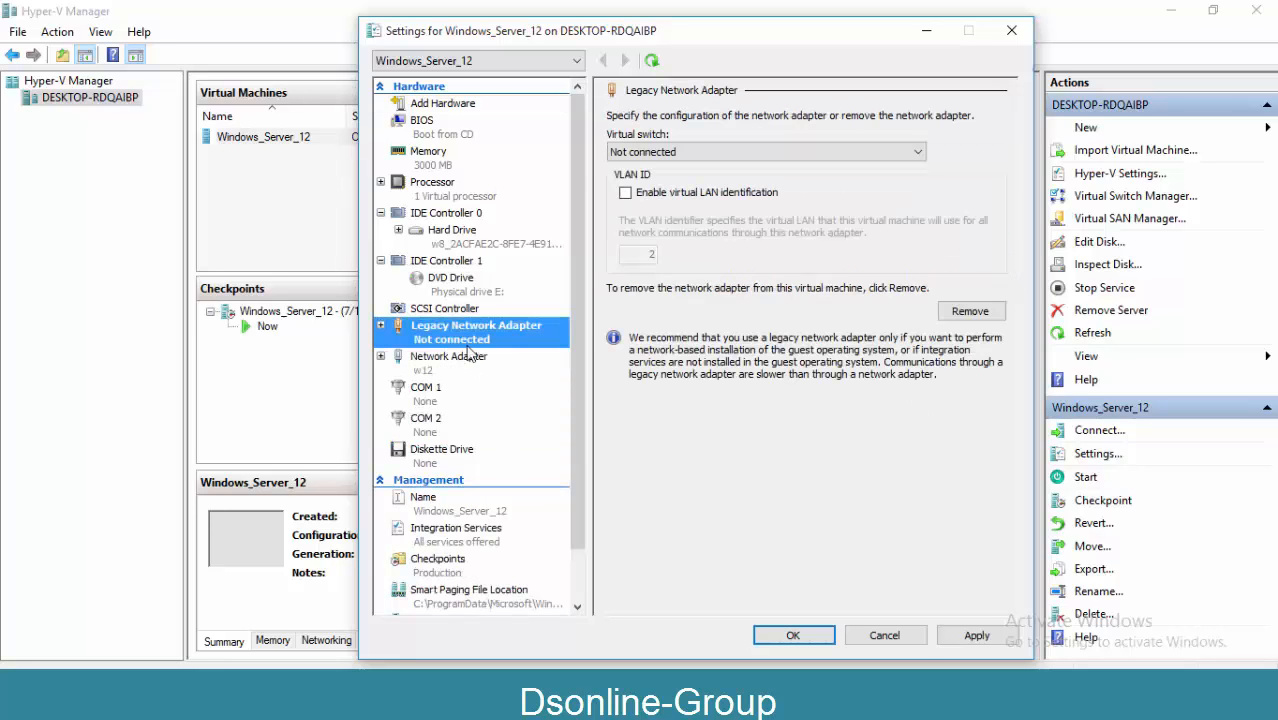
left_click(917, 155)
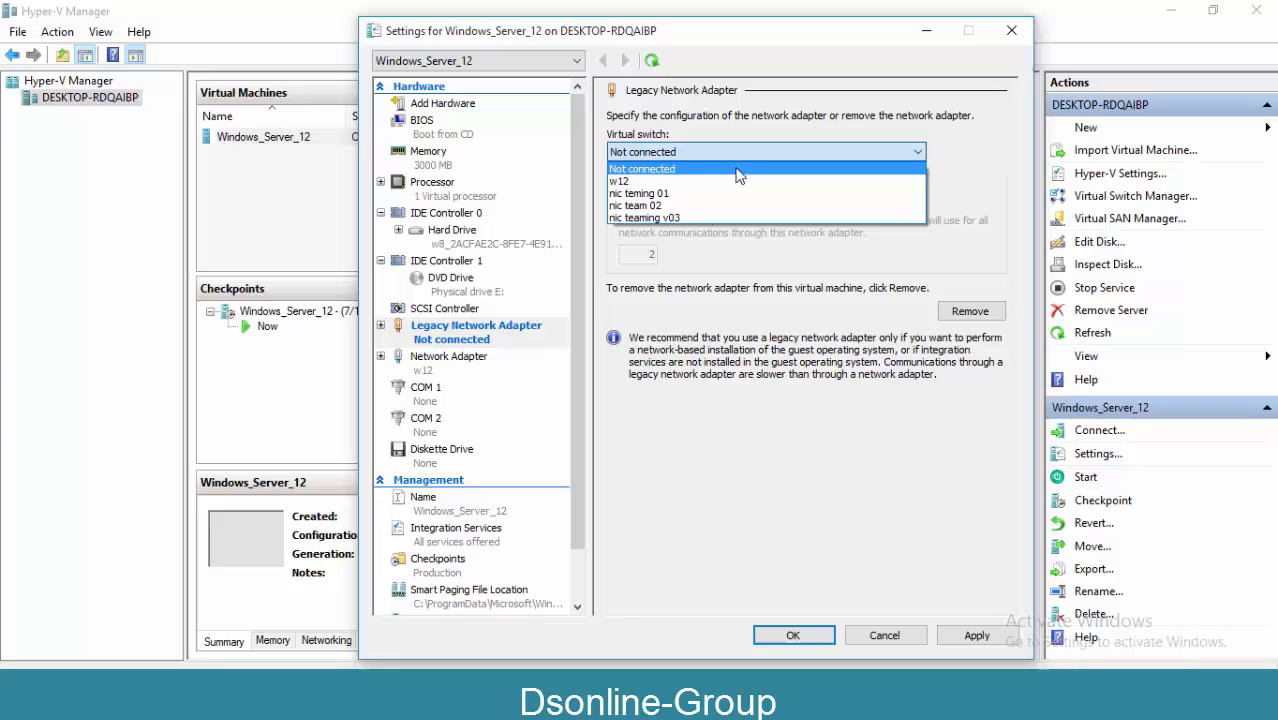
left_click(644, 196)
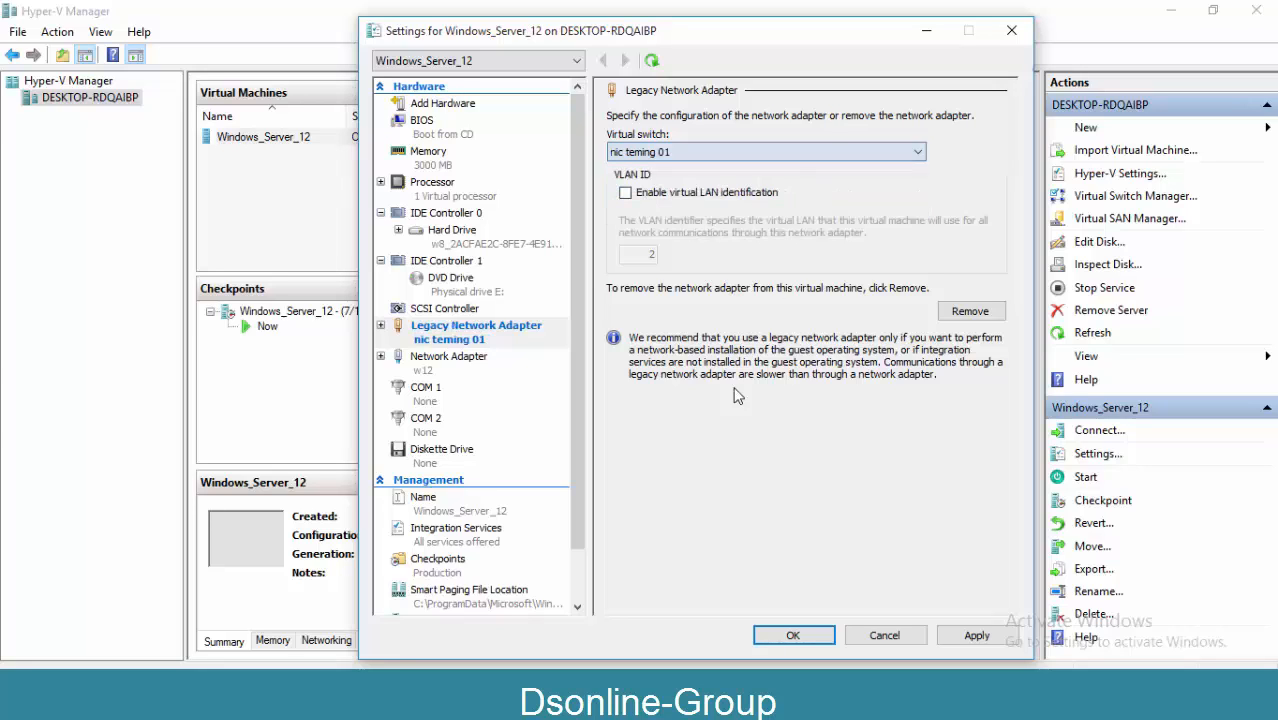
Add another network adapter to Windows_Server_12 on the nic team 02 virtual switch, then apply and close the settings
left_click(421, 105)
left_click(680, 171)
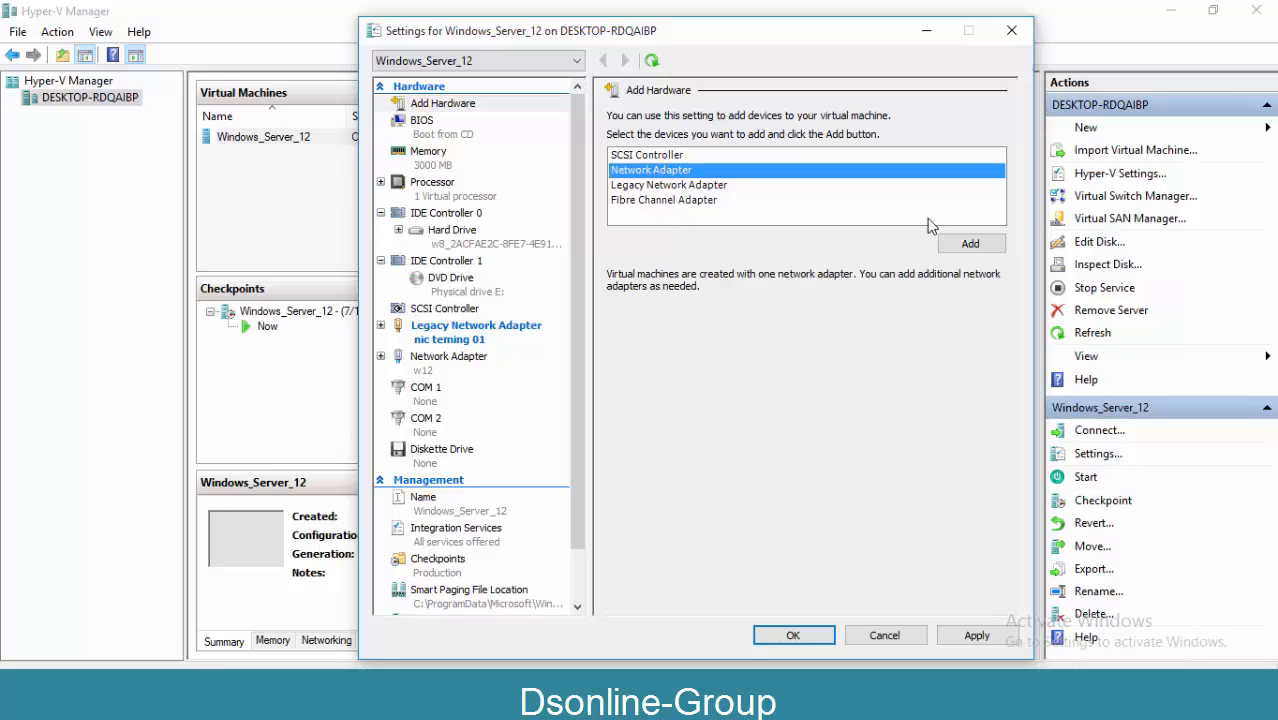
left_click(981, 245)
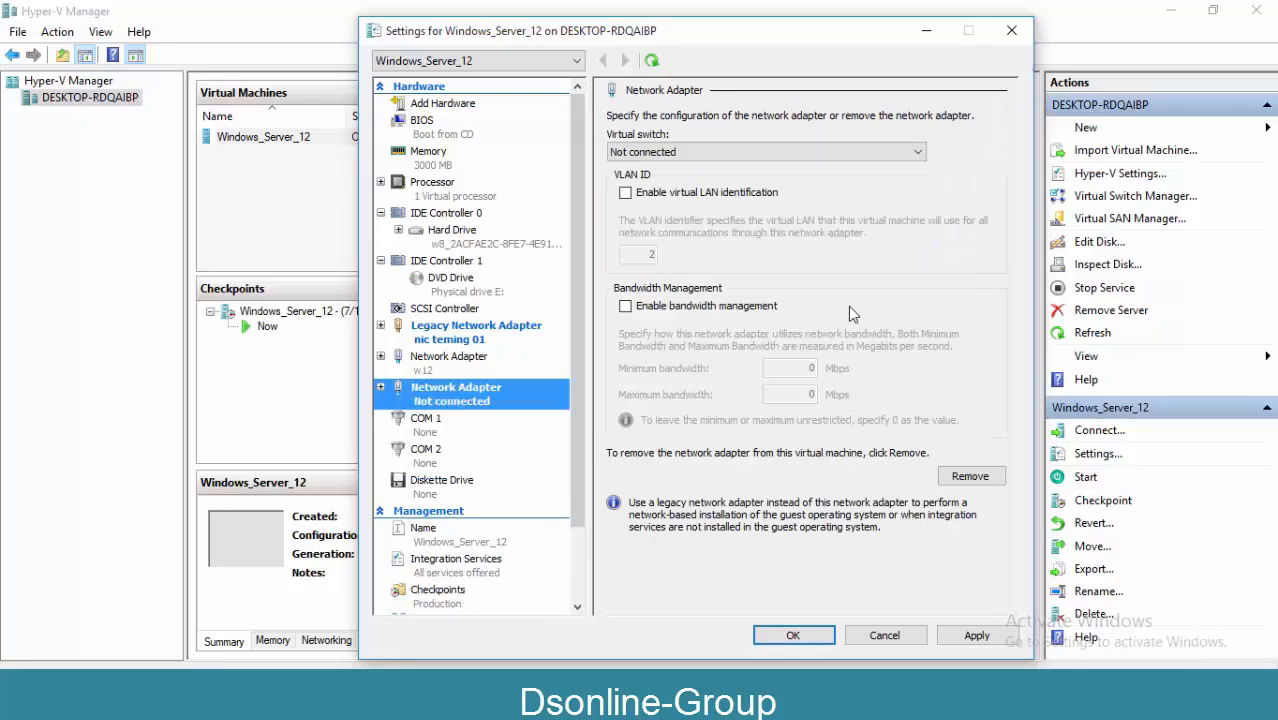
left_click(702, 157)
left_click(650, 207)
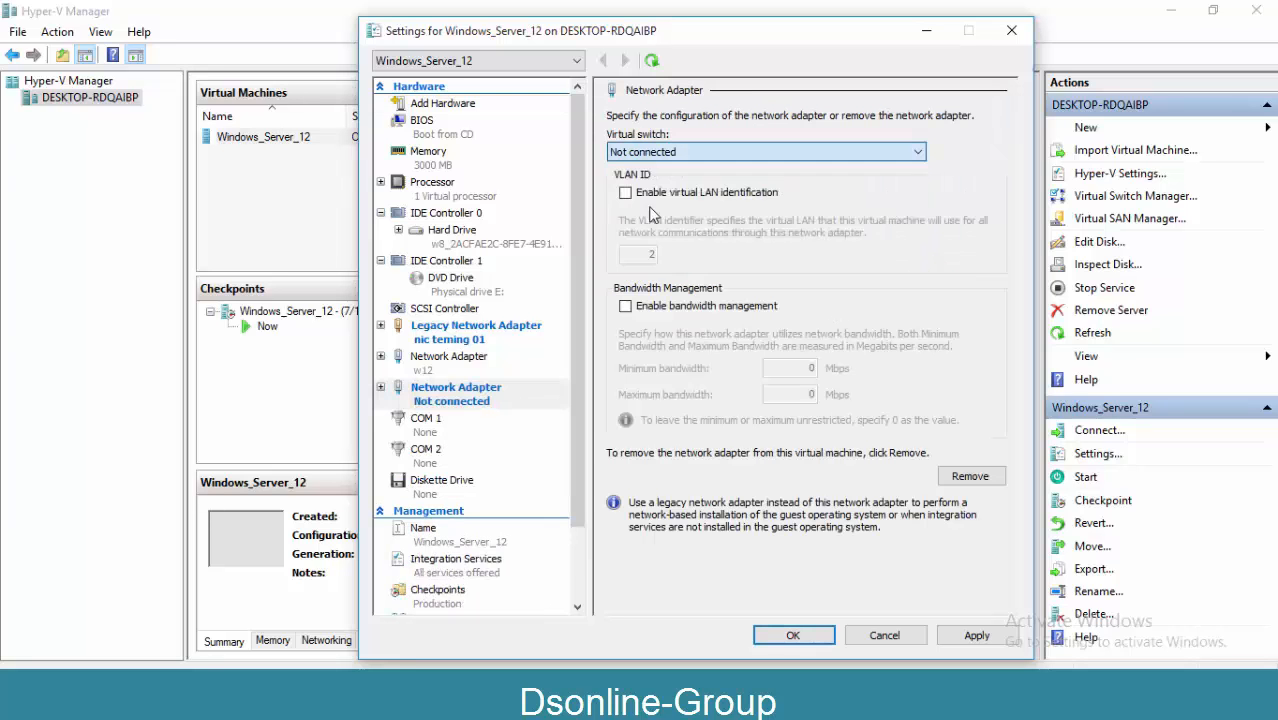
left_click(1003, 635)
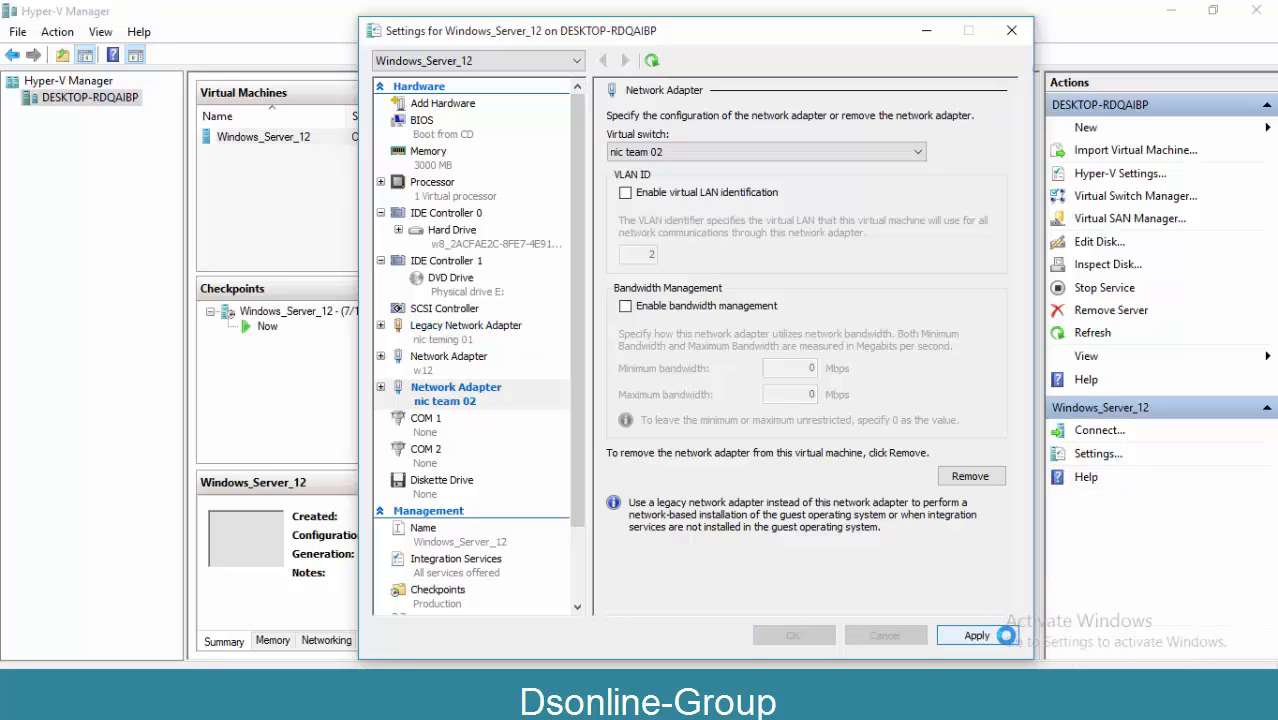
left_click(723, 238)
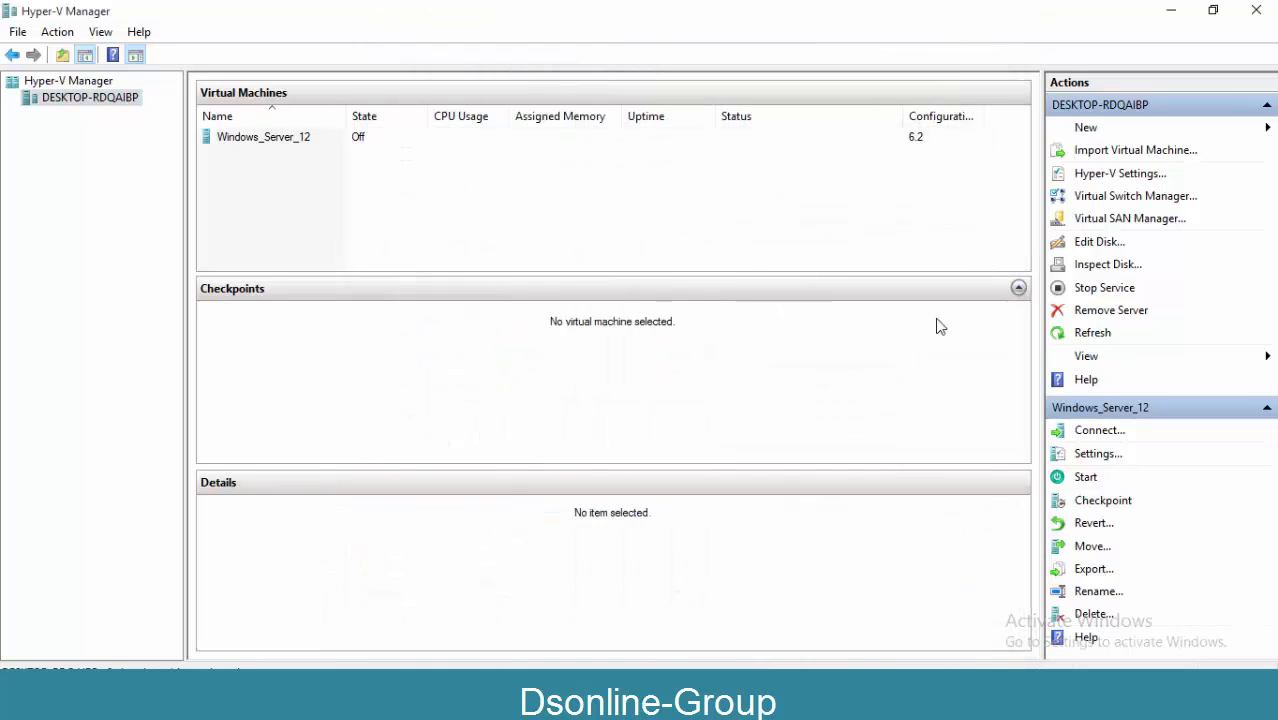
Connect to the Windows_Server_12 virtual machine, start it, and reposition and resize its connection window
left_click(349, 141)
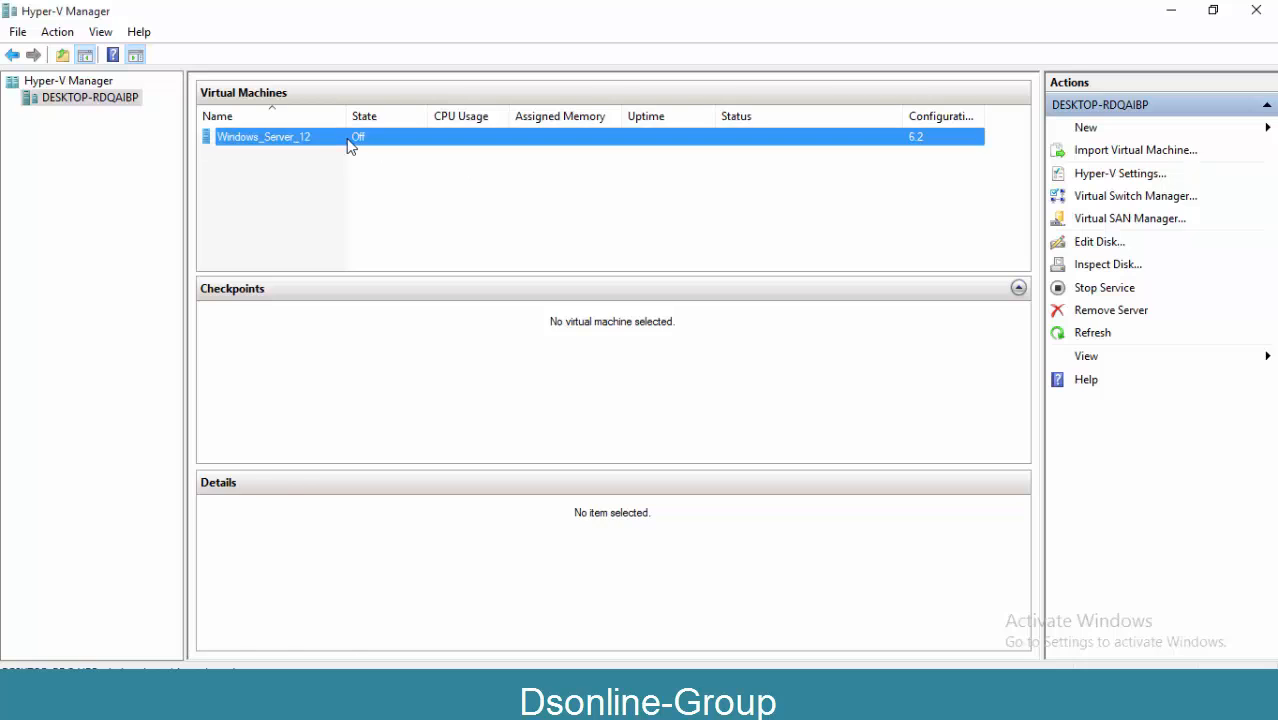
double_click(405, 145)
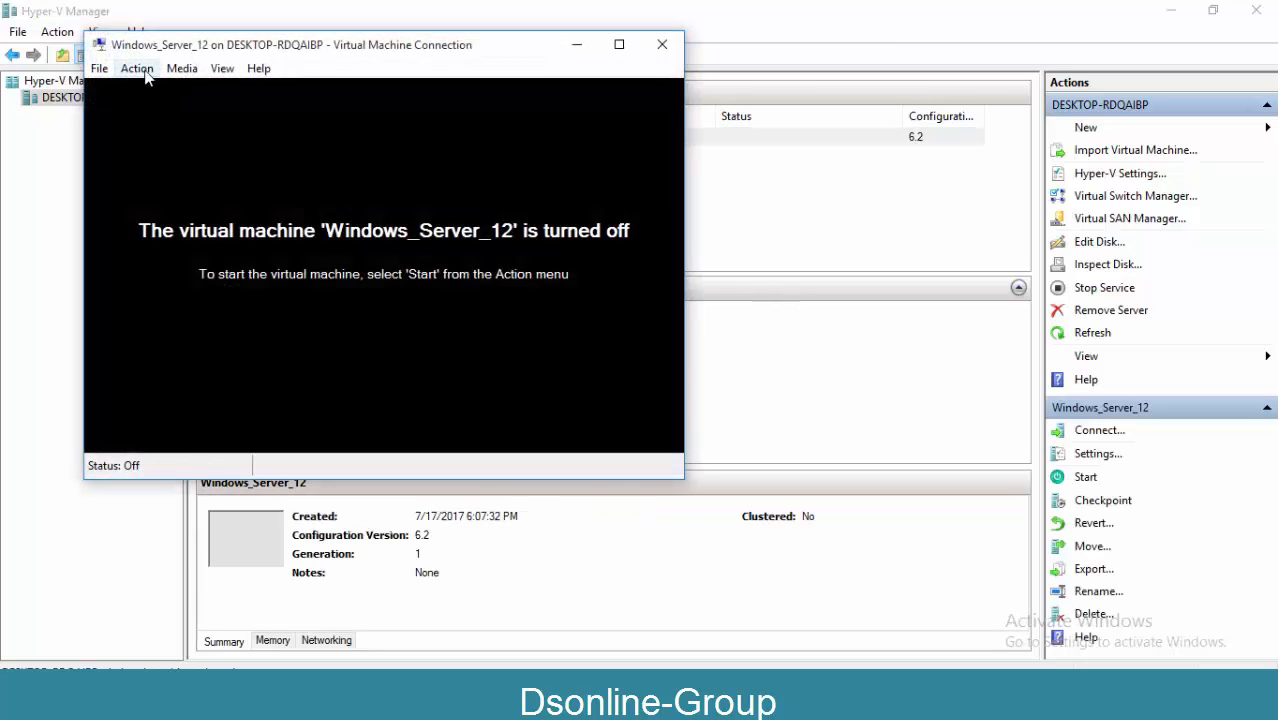
left_click(140, 70)
left_click(150, 119)
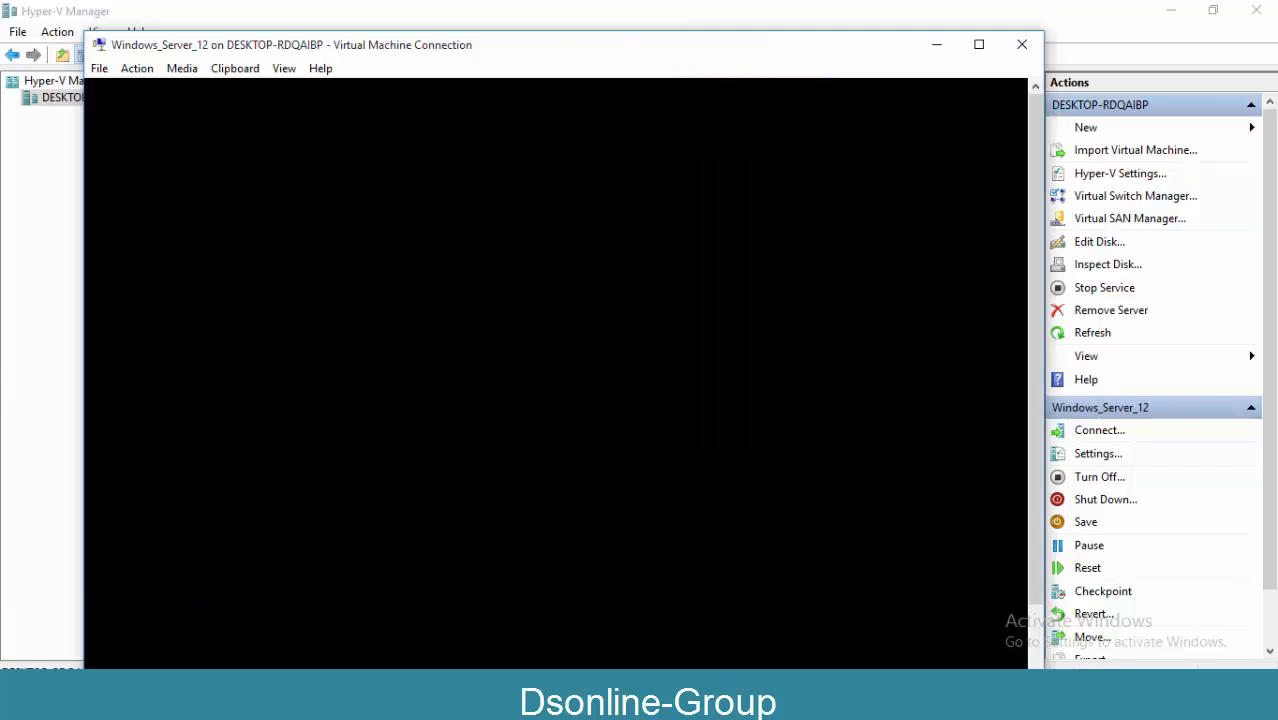
left_click_drag(522, 38, 530, 136)
left_click_drag(82, 234, 254, 232)
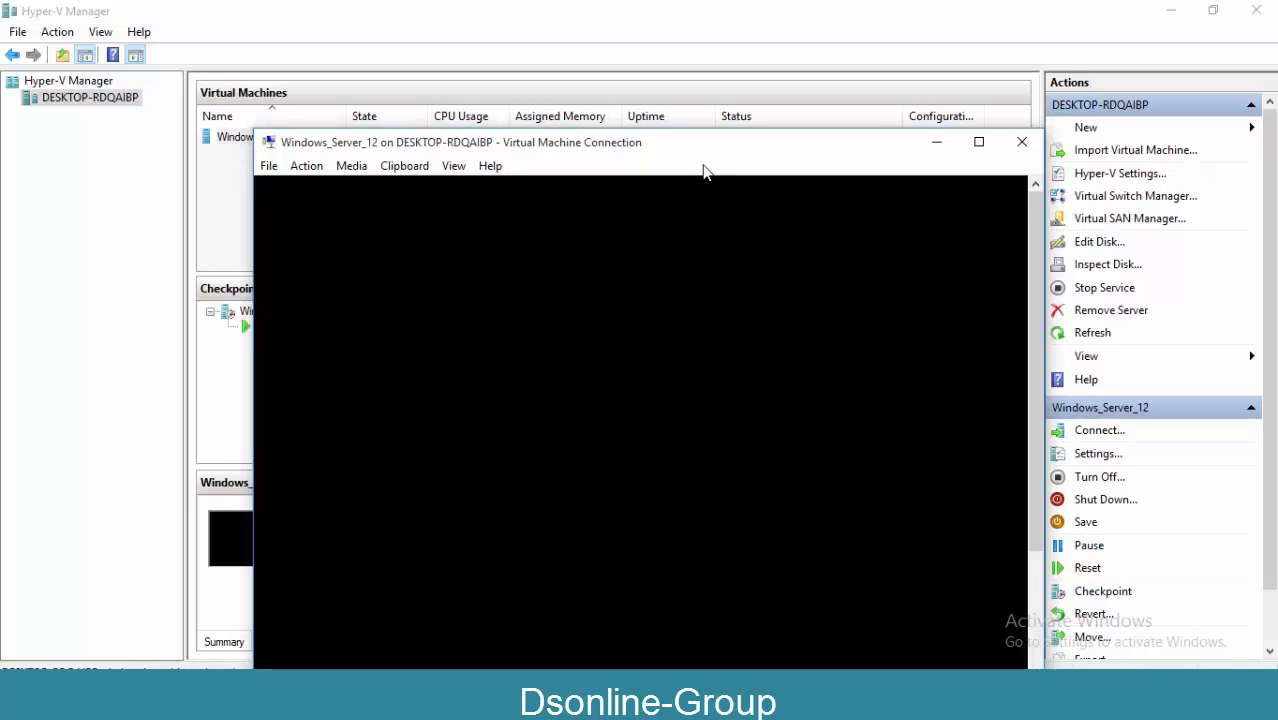
left_click_drag(674, 151, 658, 80)
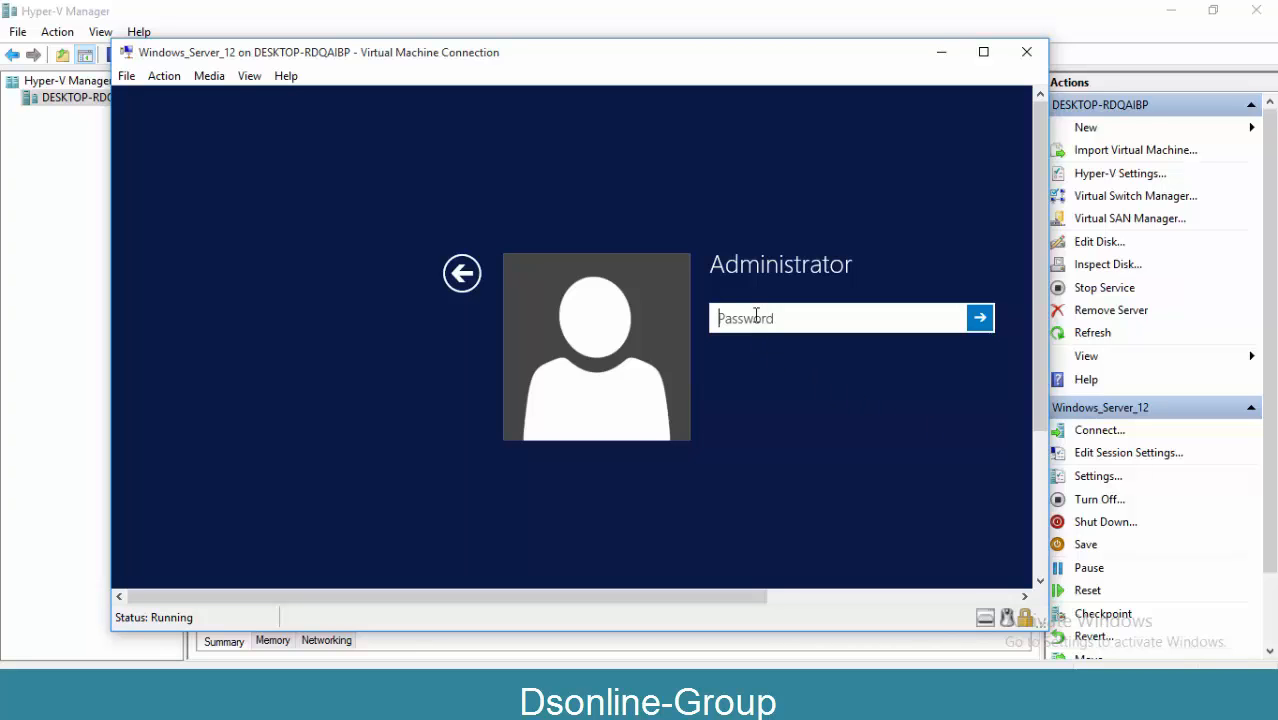
Sign in as Administrator with the account password and dismiss the Shutdown Event Tracker on the desktop
type("**")
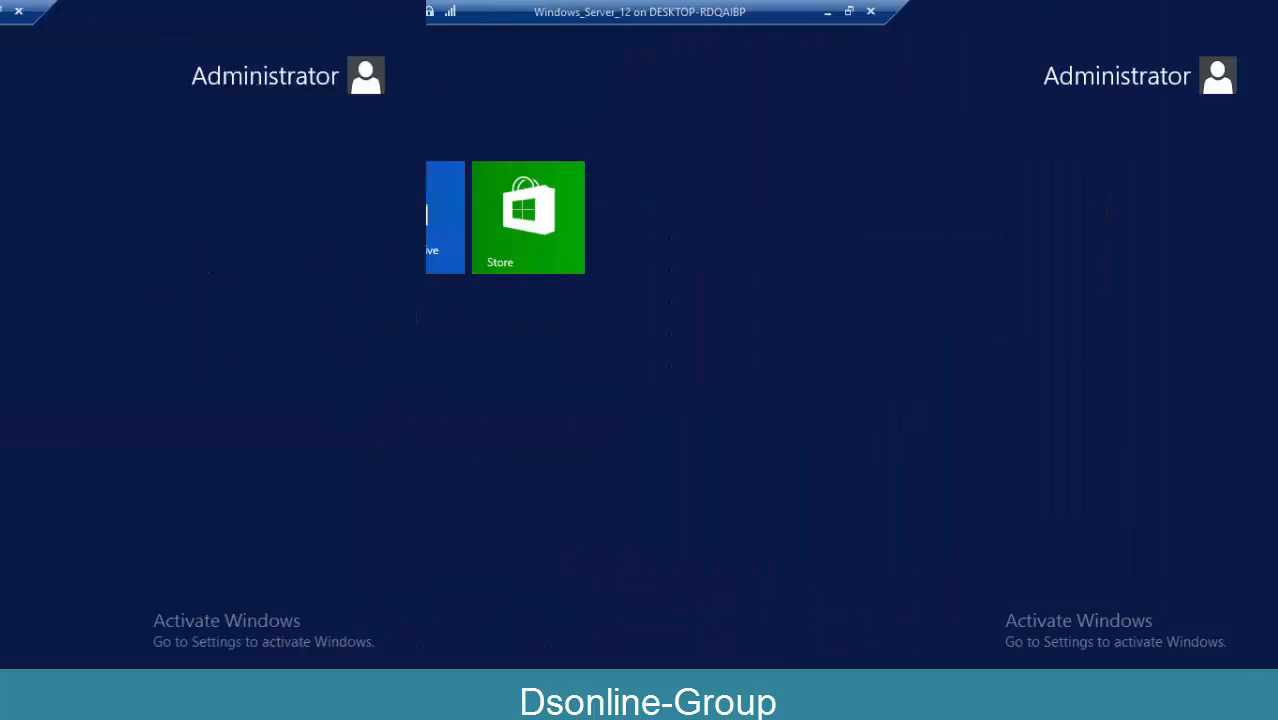
left_click(307, 568)
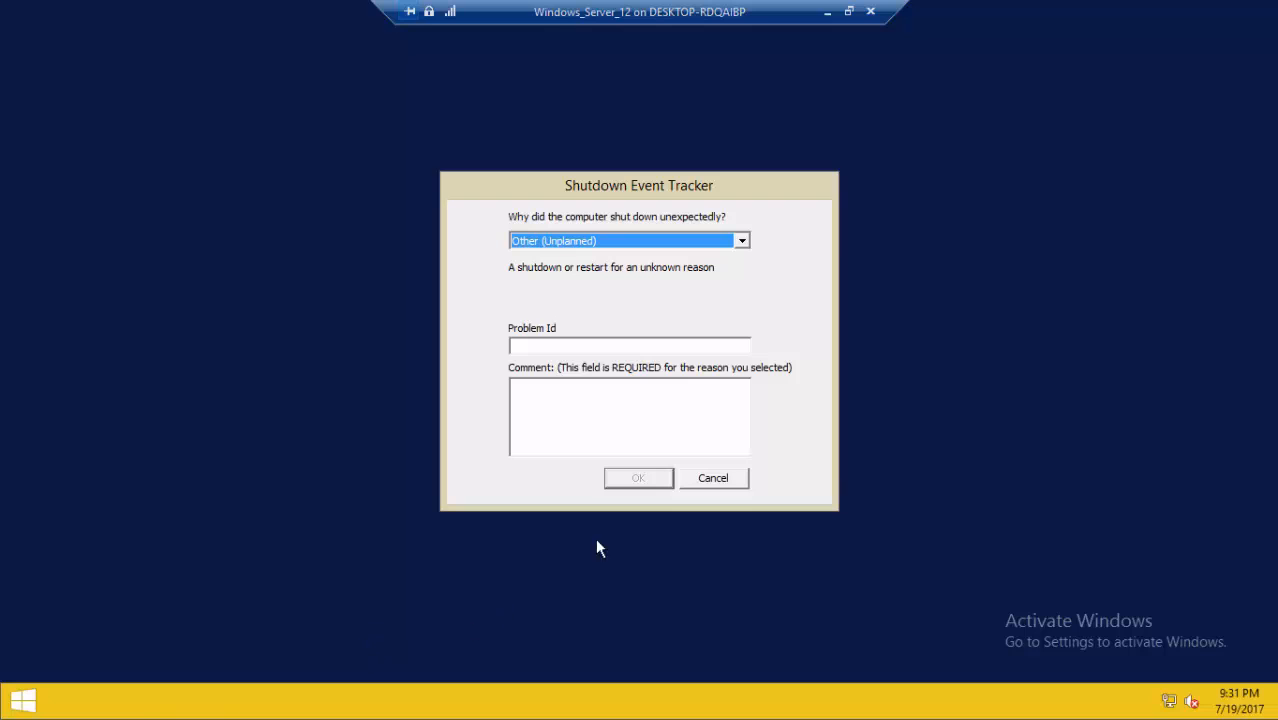
left_click(728, 477)
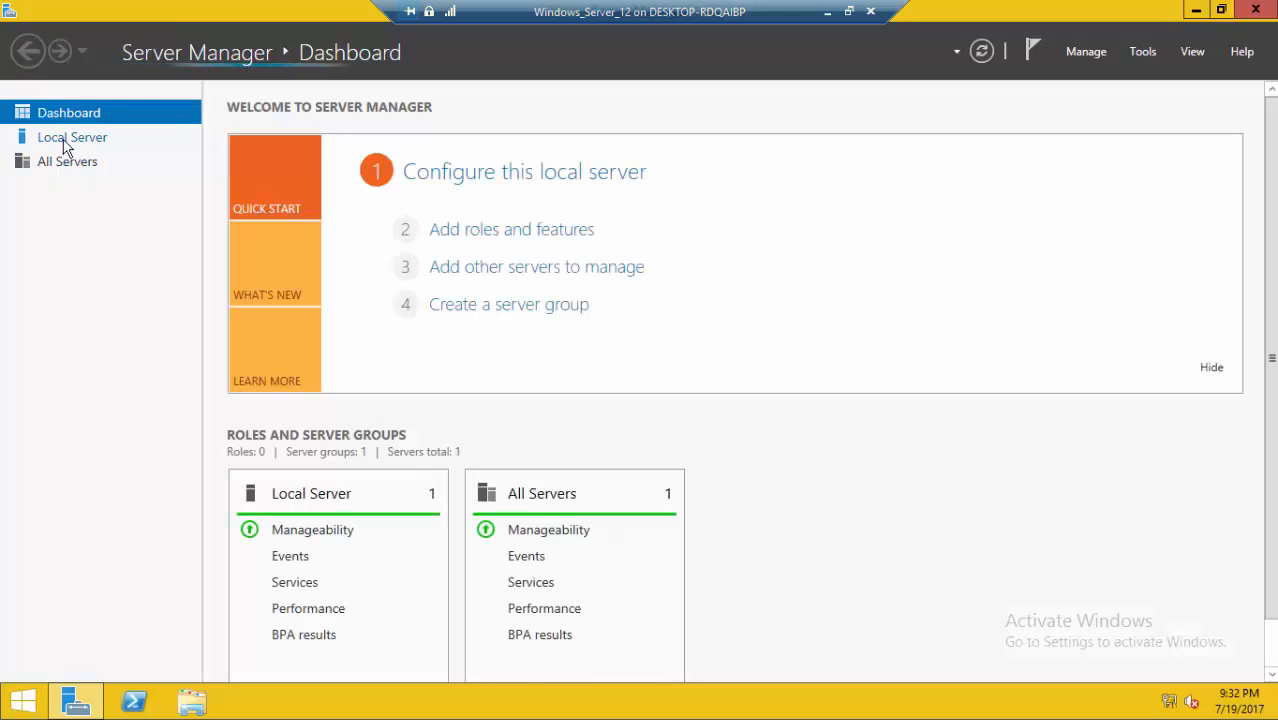
Examine the server's network connections, including the dsonline team adapter, from the Local Server properties
left_click(63, 140)
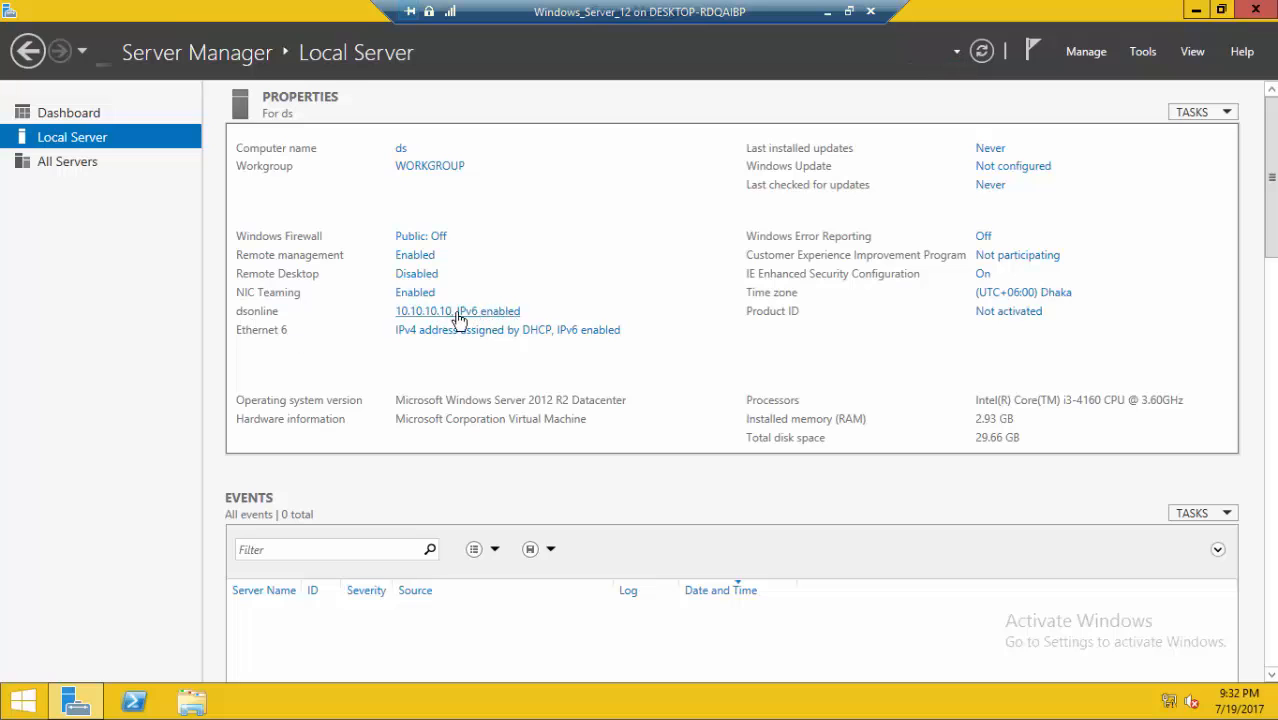
left_click(460, 316)
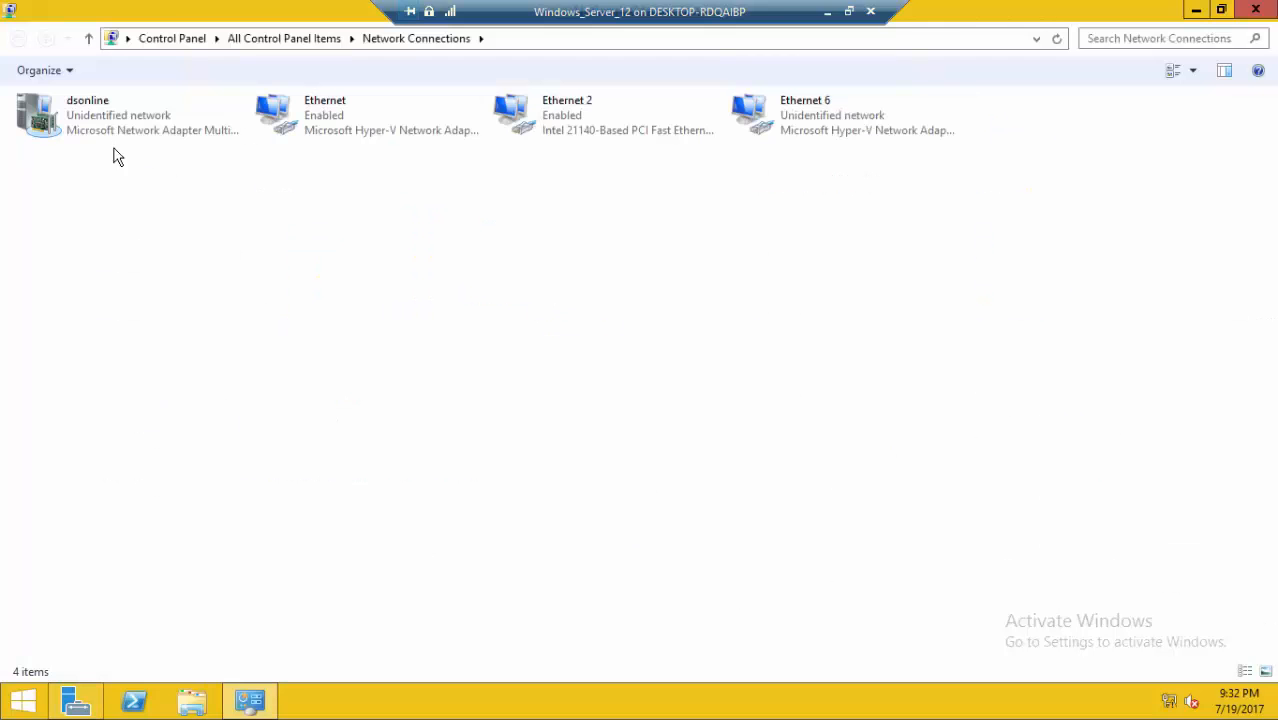
left_click(80, 120)
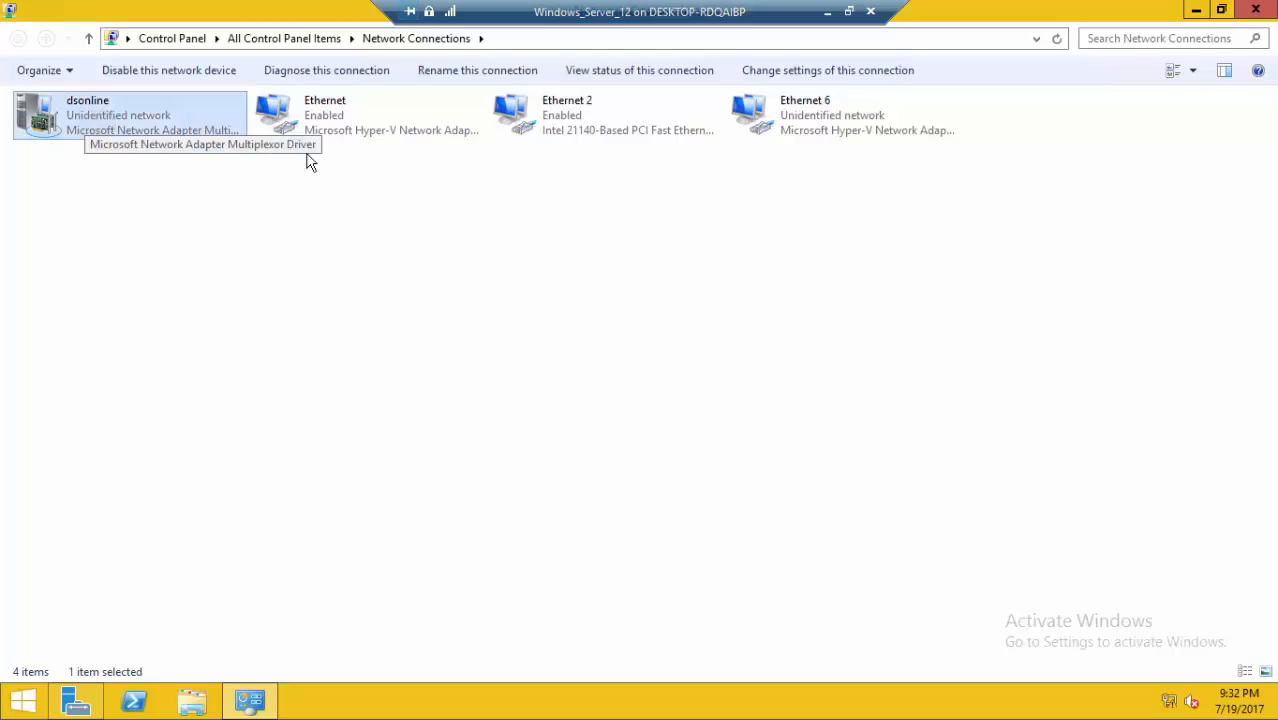
left_click(1262, 12)
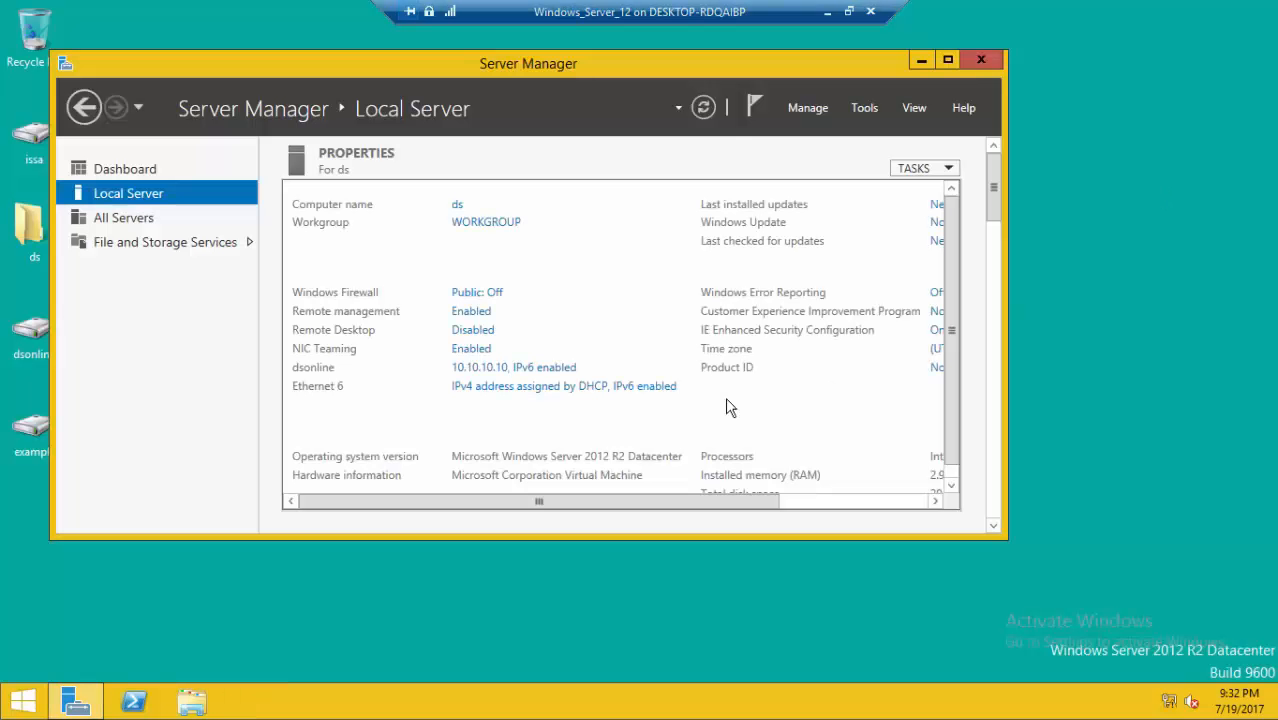
Open NIC Teaming for the local server, check the dsonline team's member adapters, and delete that team
left_click(950, 61)
right_click(157, 131)
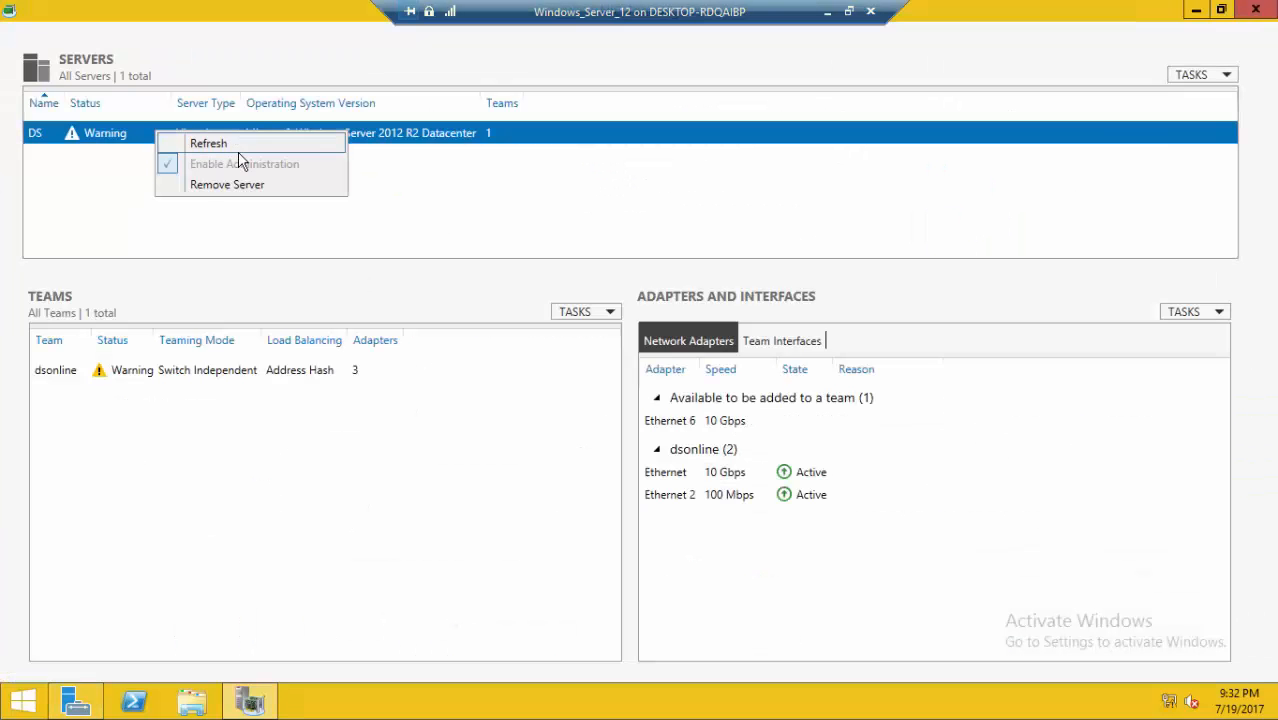
left_click(702, 449)
left_click(702, 449)
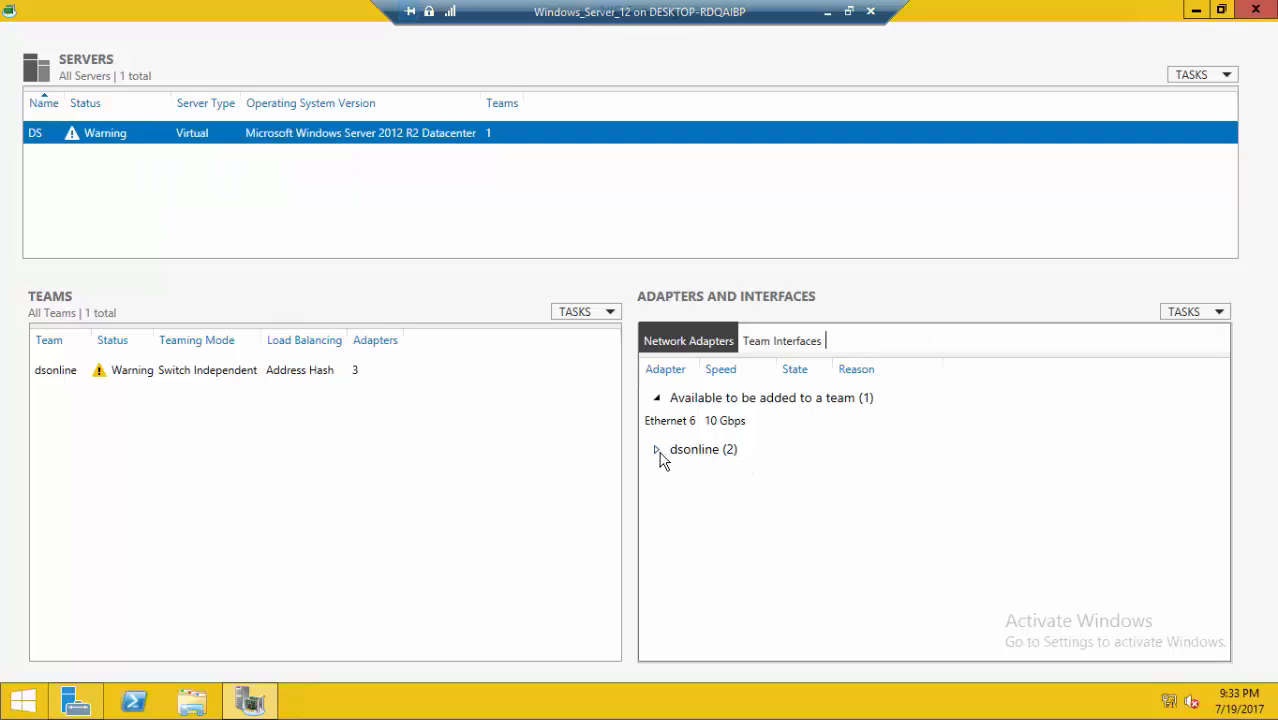
left_click(659, 451)
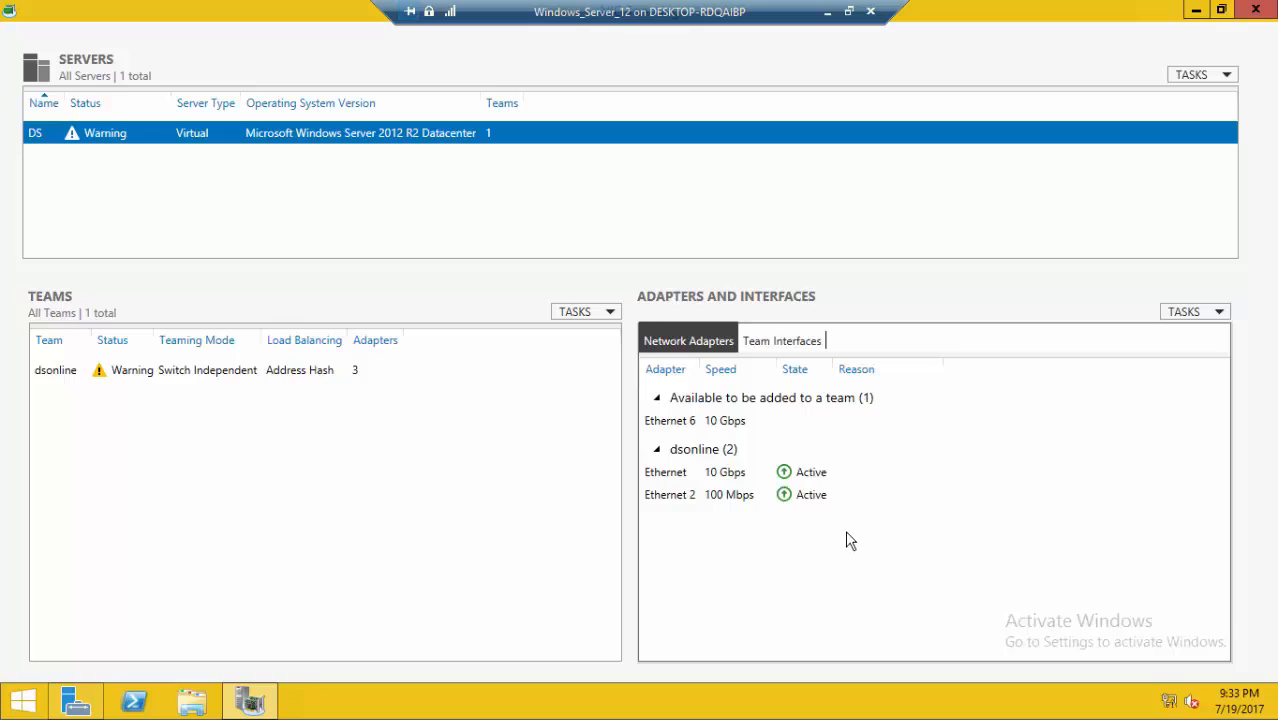
left_click(300, 370)
left_click(585, 311)
left_click(601, 351)
left_click(706, 386)
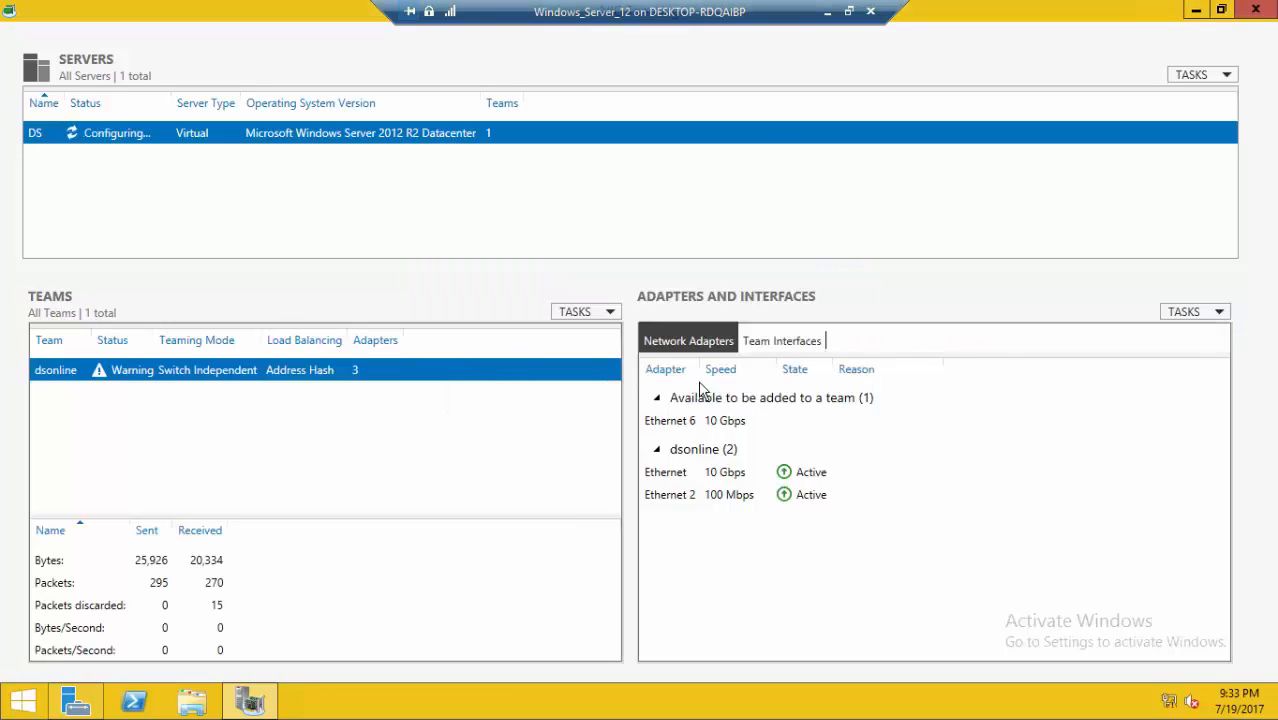
left_click(1255, 9)
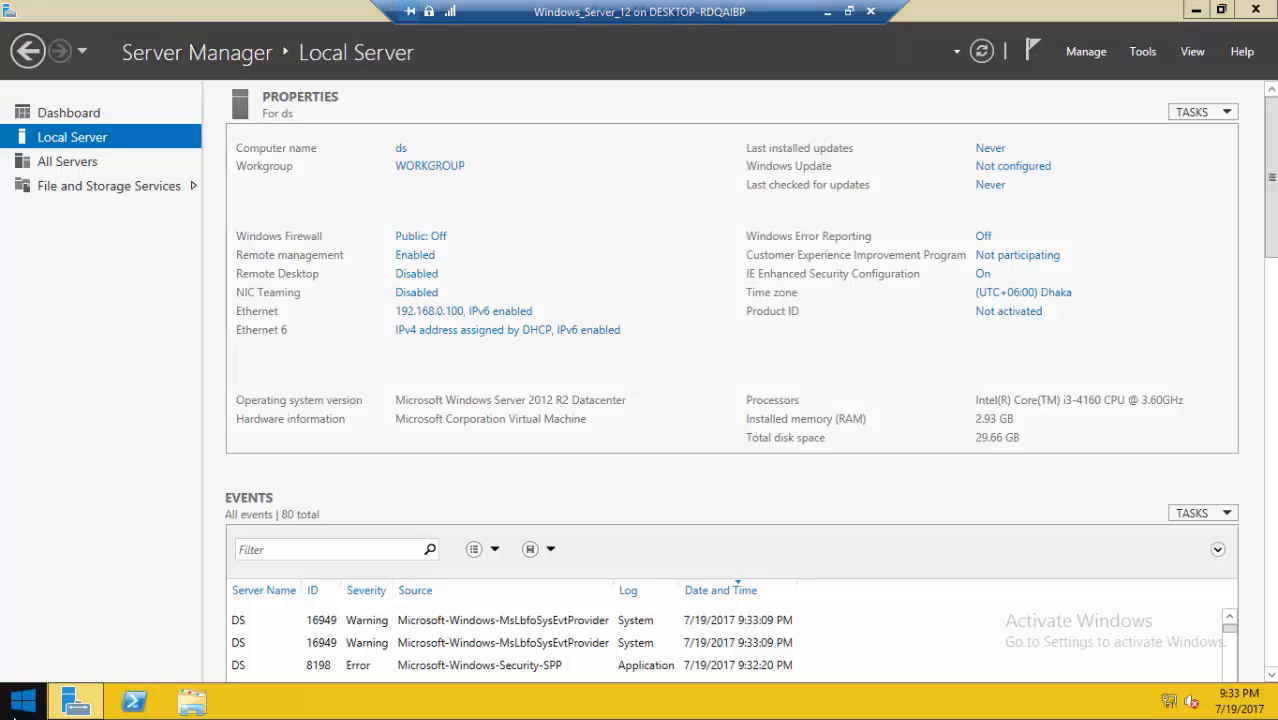
Open Network Connections and look over the Ethernet, Ethernet 2 and Ethernet 6 adapters
right_click(14, 708)
left_click(100, 464)
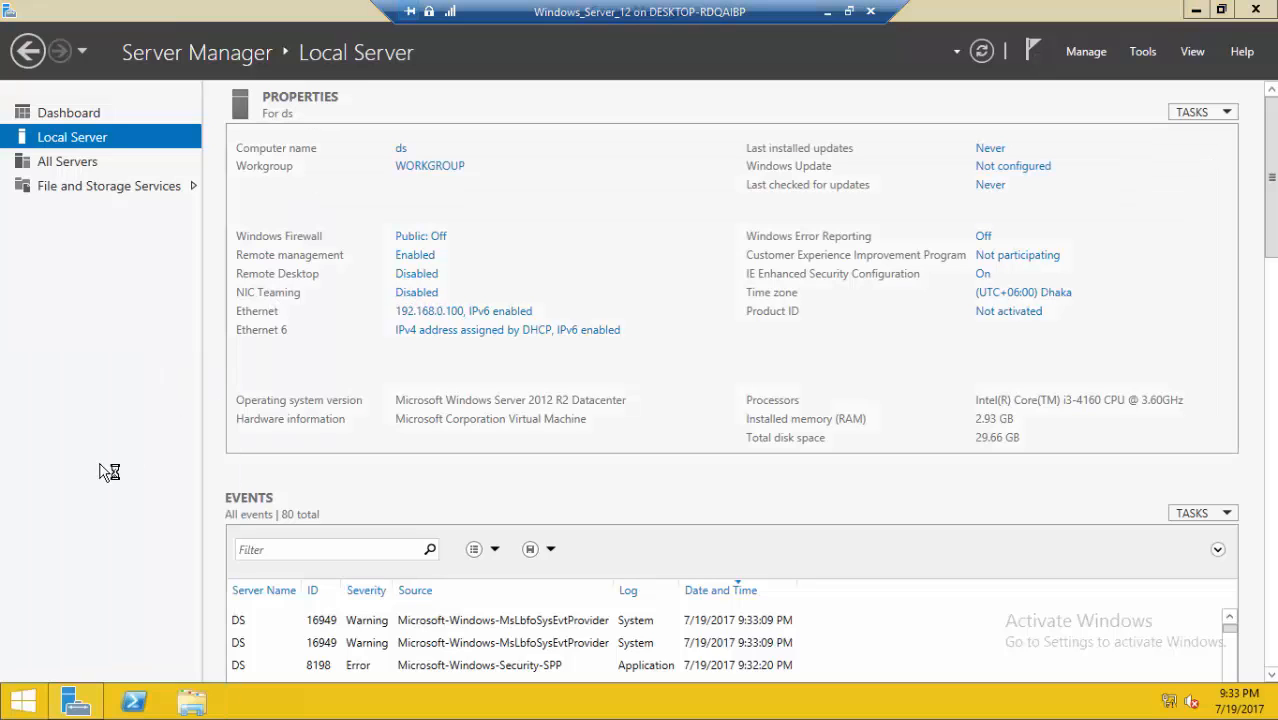
left_click(391, 207)
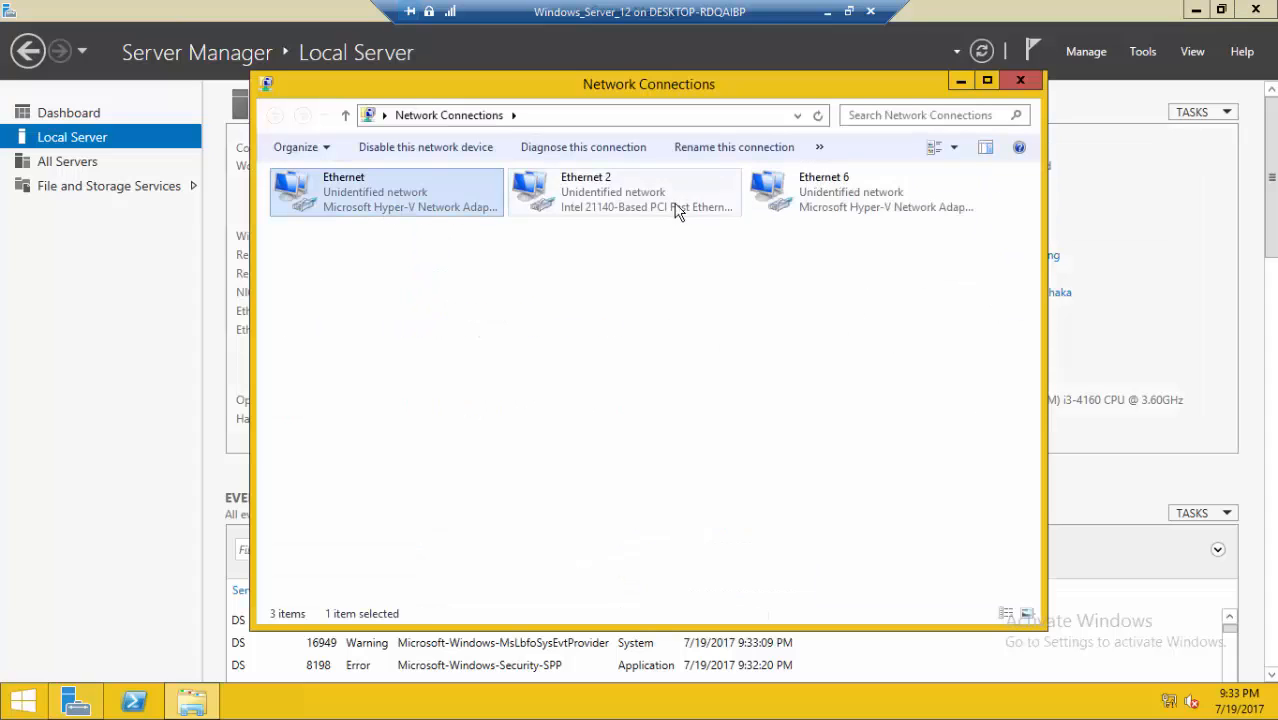
left_click(678, 211)
left_click(802, 208)
Inspect the Ethernet adapter's Internet Protocol Version 4 (TCP/IPv4) properties without changing them
double_click(362, 204)
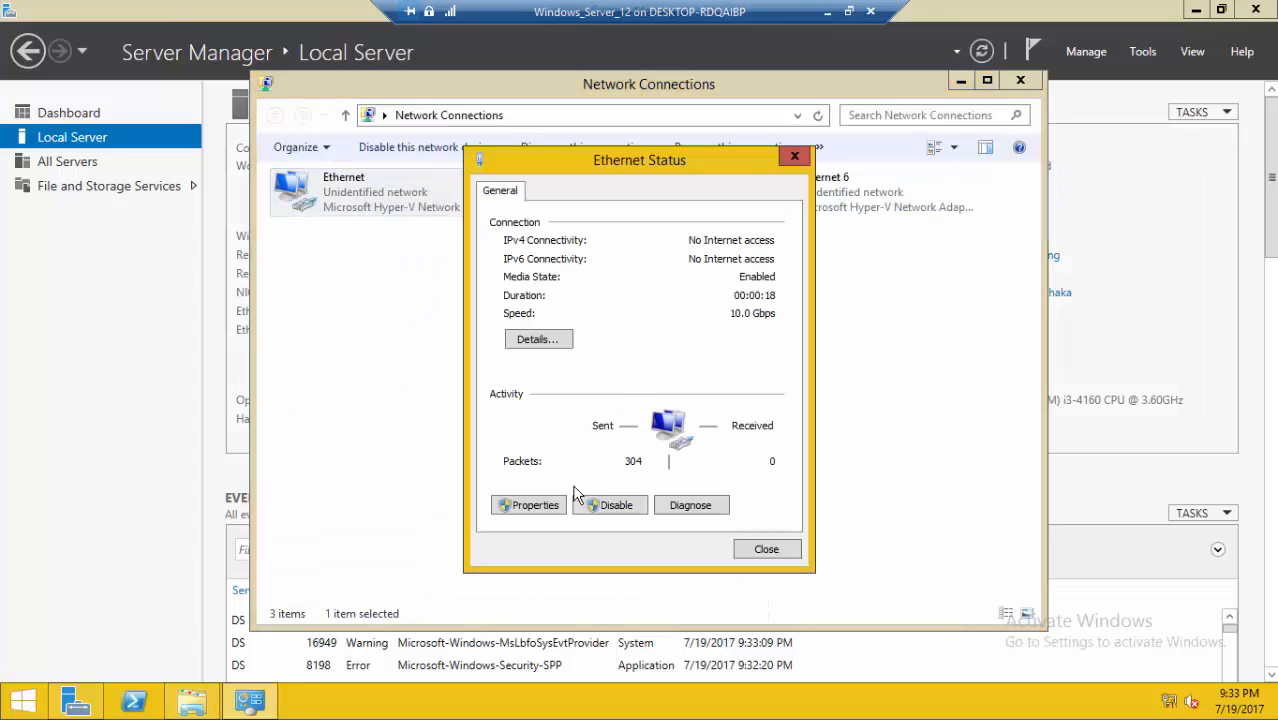
left_click(535, 505)
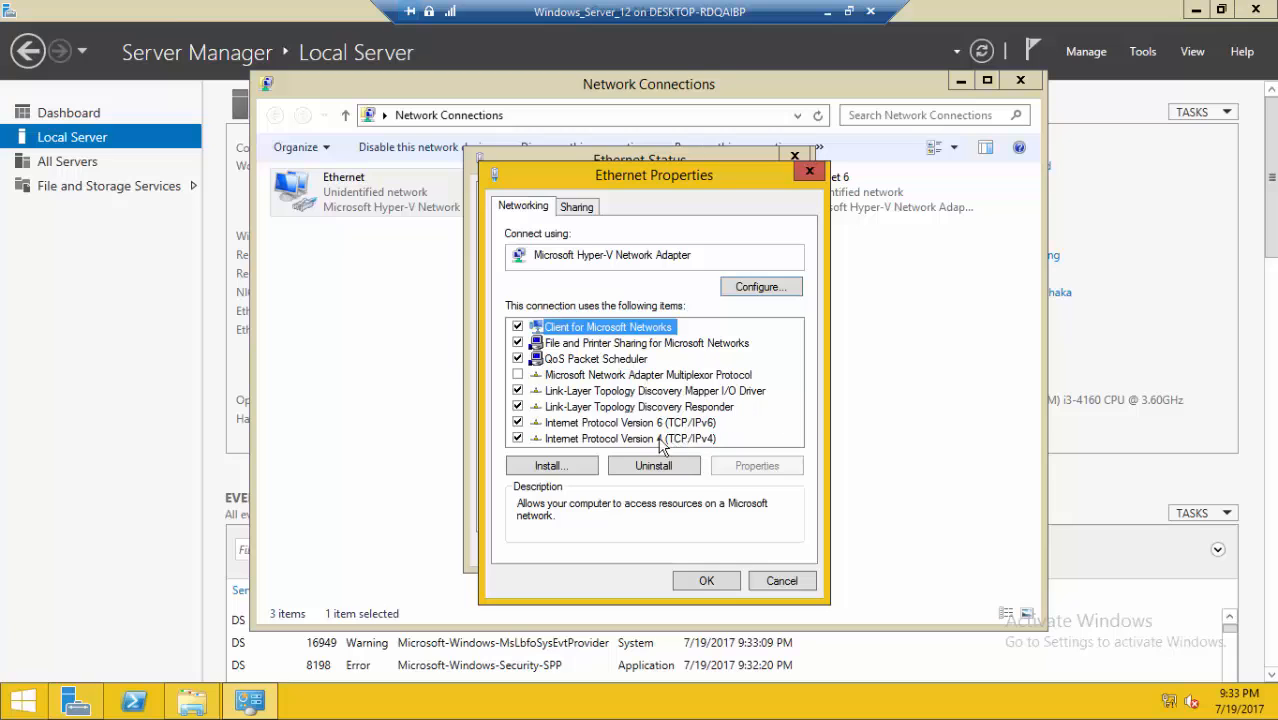
left_click(660, 440)
left_click(764, 466)
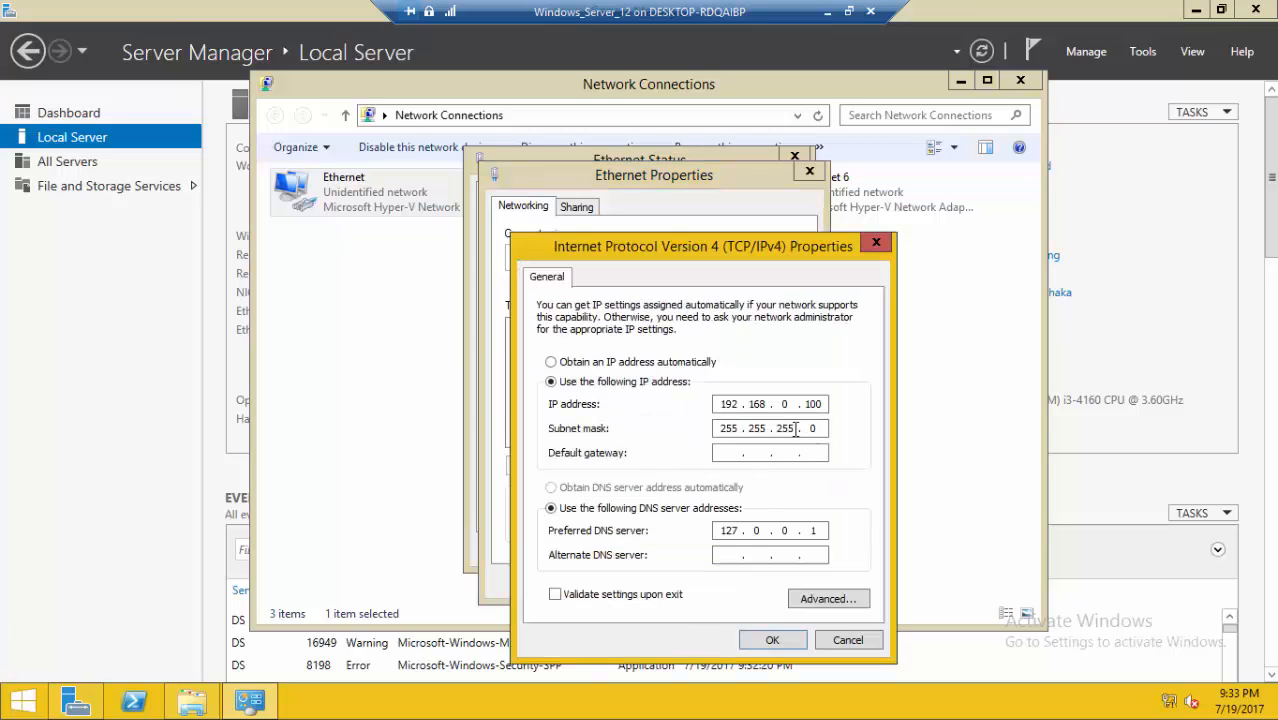
left_click(876, 242)
left_click(809, 171)
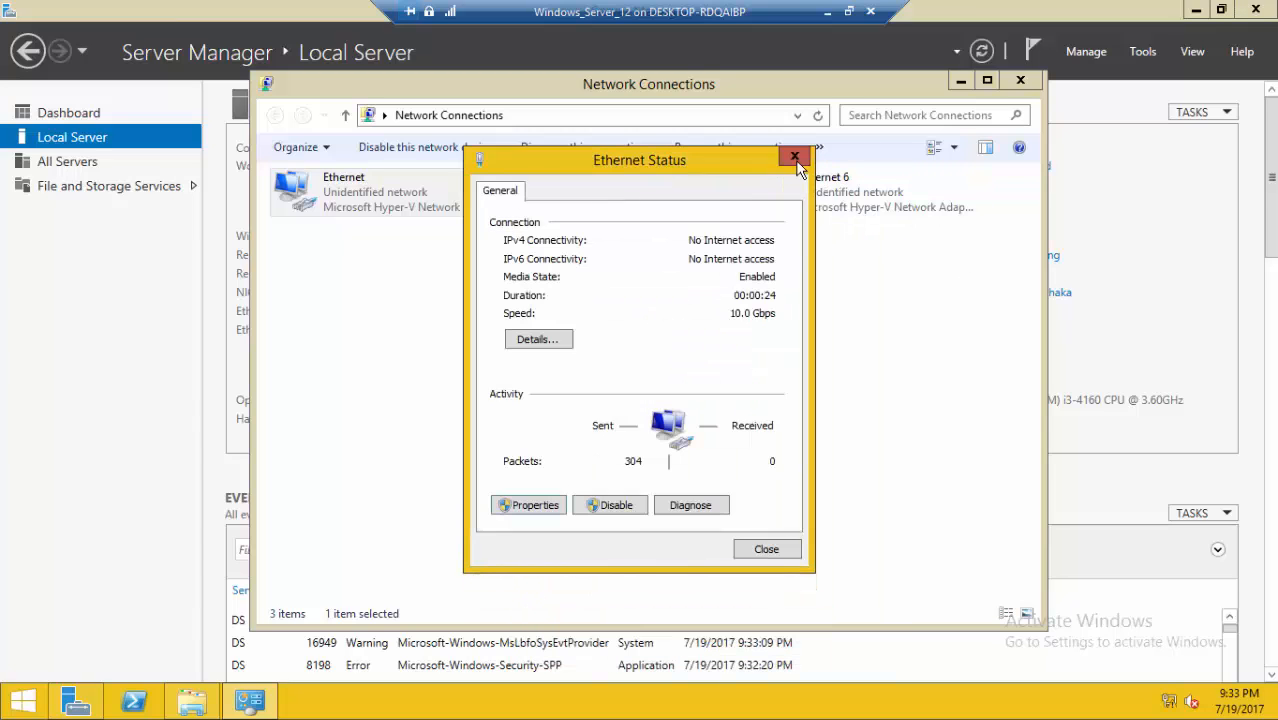
Inspect the Ethernet 2 adapter's Internet Protocol Version 4 (TCP/IPv4) properties and leave its addressing as is
left_click(794, 156)
double_click(648, 178)
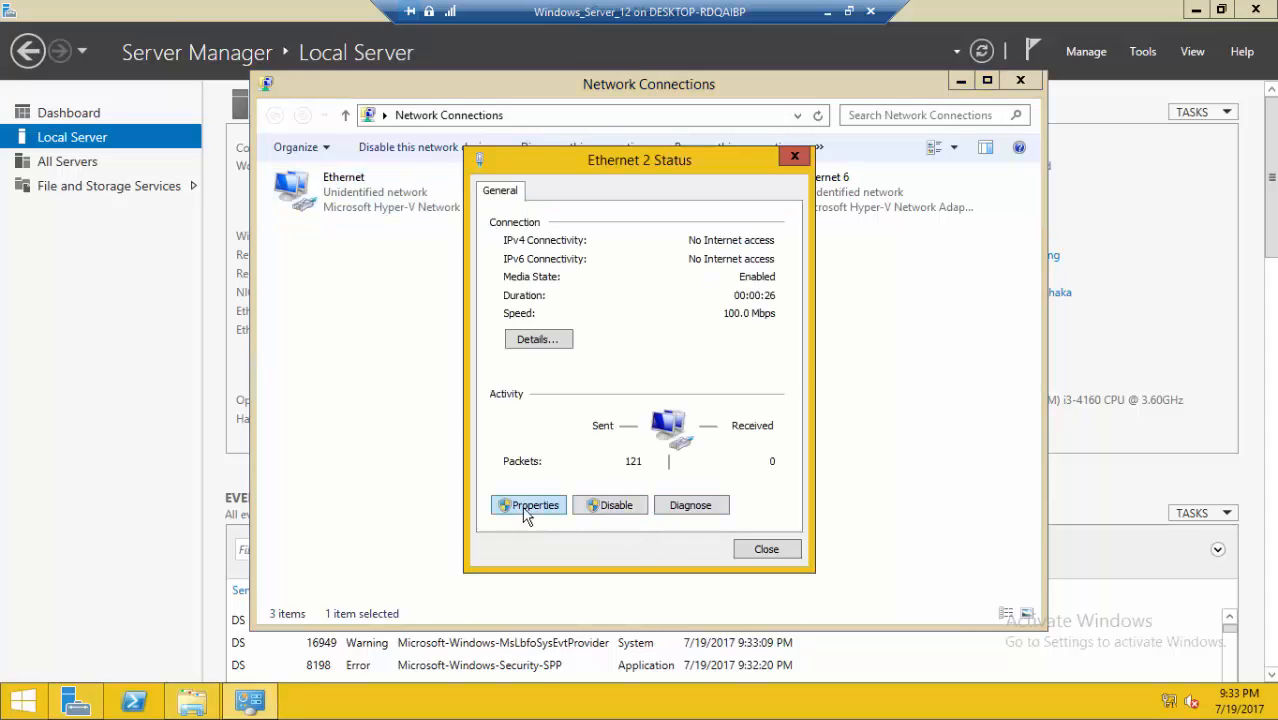
left_click(530, 508)
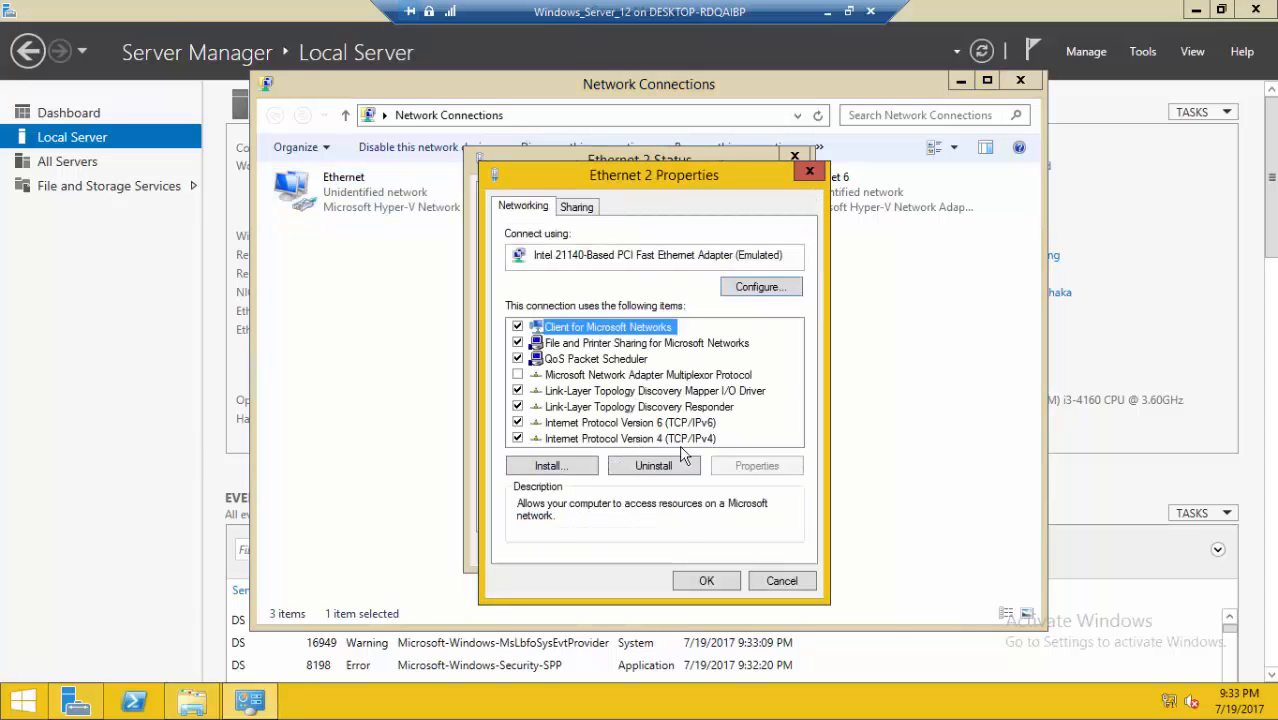
left_click(676, 439)
left_click(756, 466)
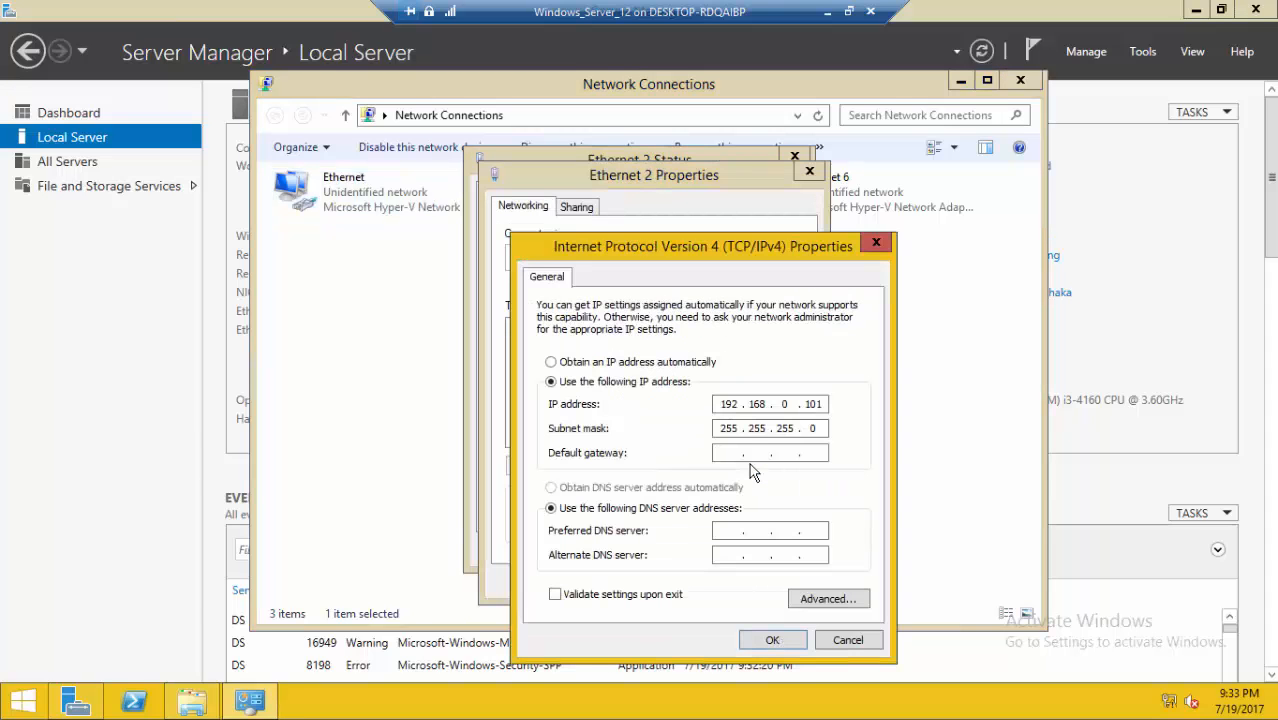
left_click(789, 640)
left_click(706, 581)
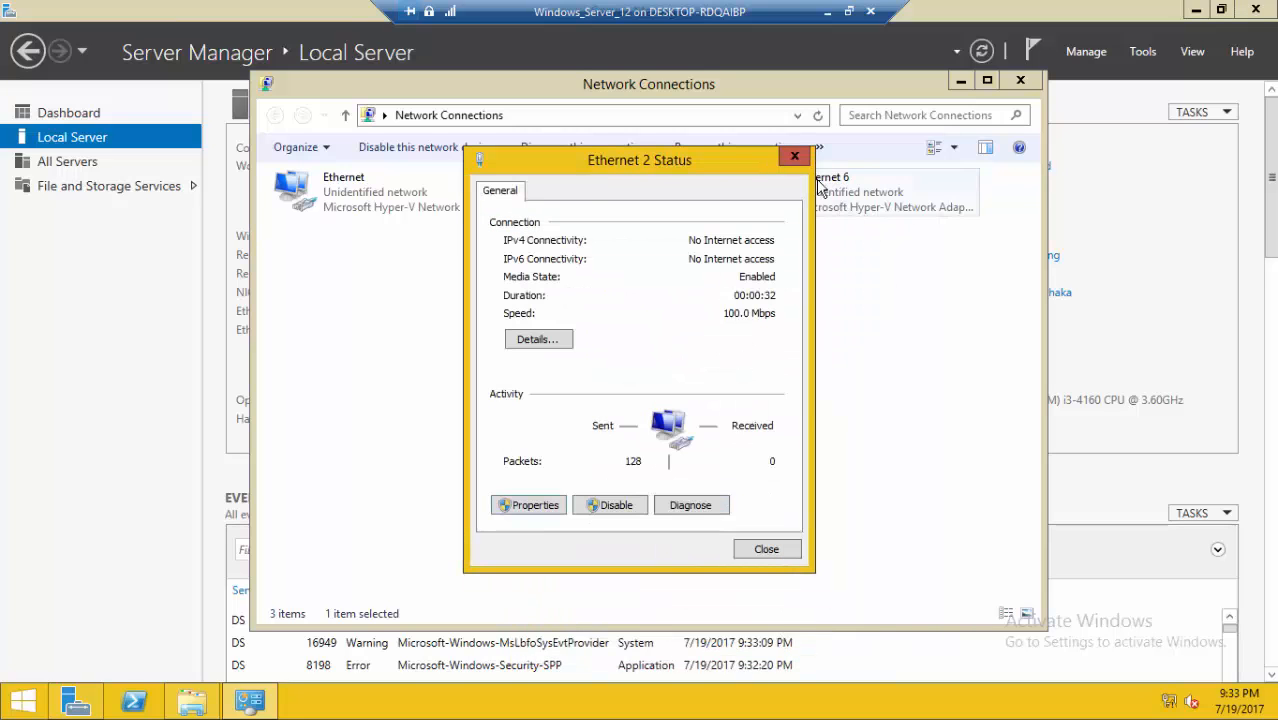
left_click(797, 159)
Assign the Ethernet 6 adapter the static IPv4 address 200.200.200.201 and close its properties and status windows
double_click(823, 195)
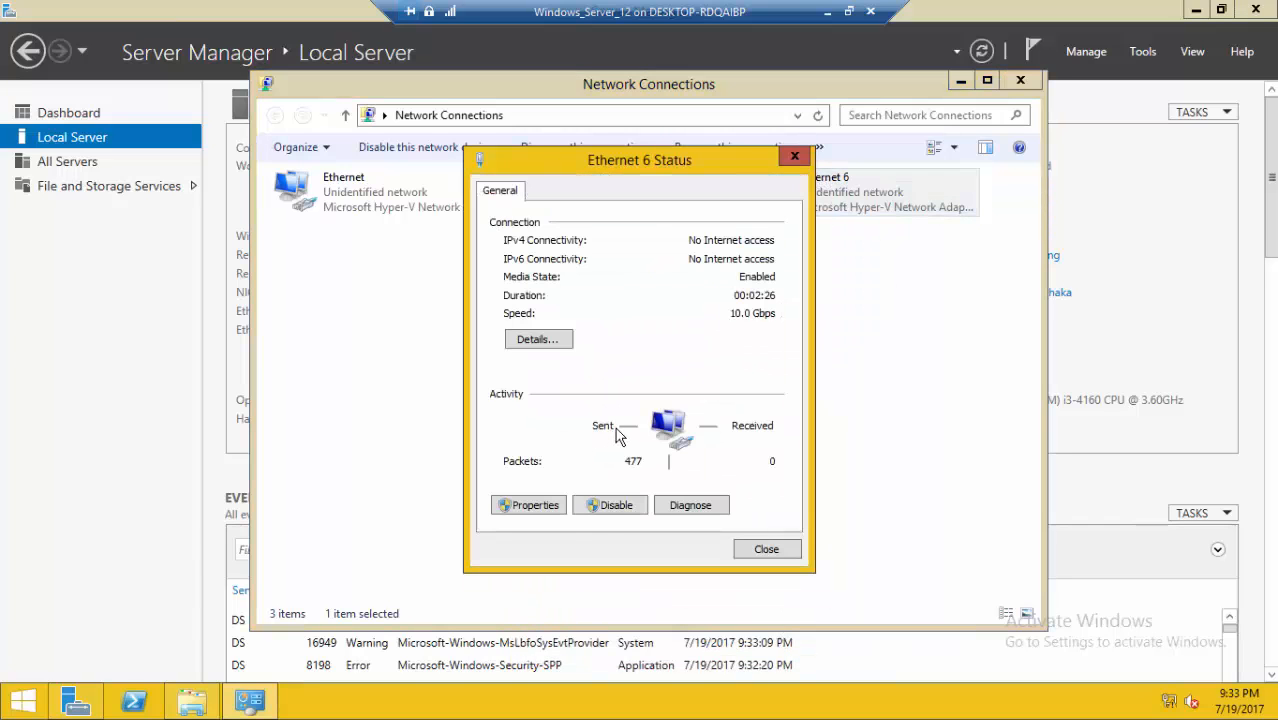
left_click(528, 508)
left_click(762, 467)
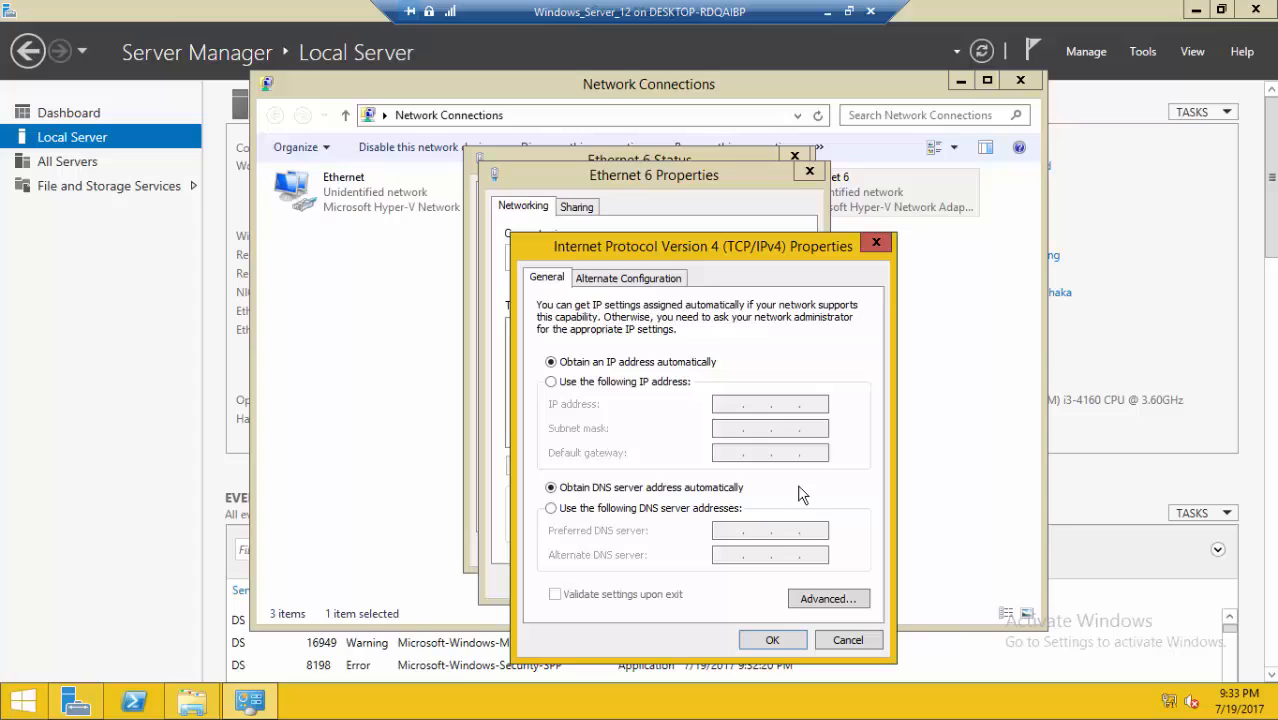
left_click(551, 382)
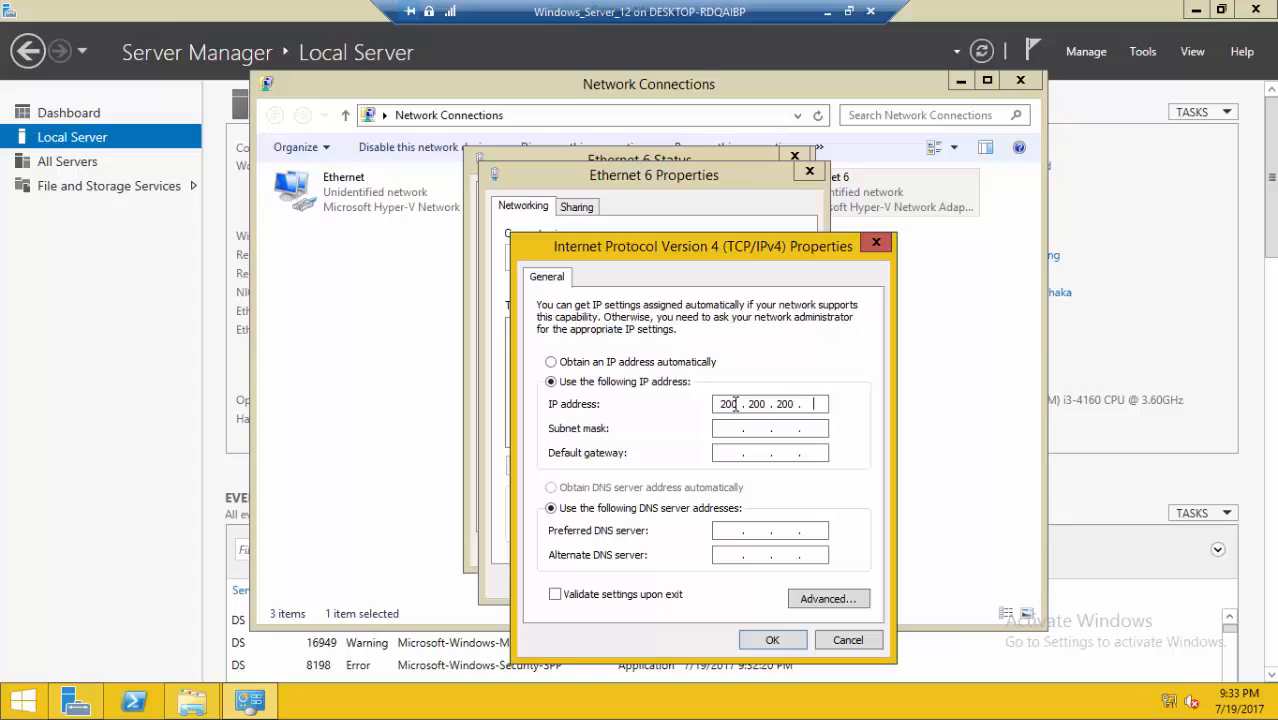
left_click(736, 428)
left_click(775, 642)
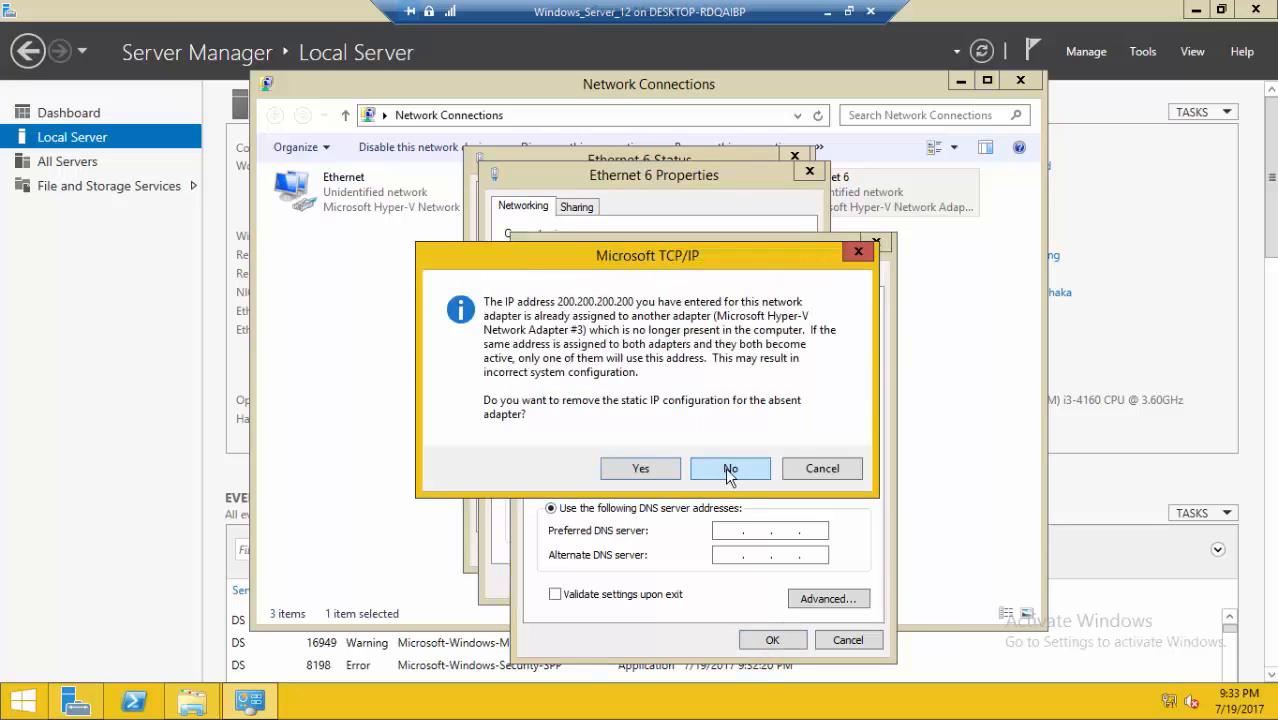
left_click(858, 252)
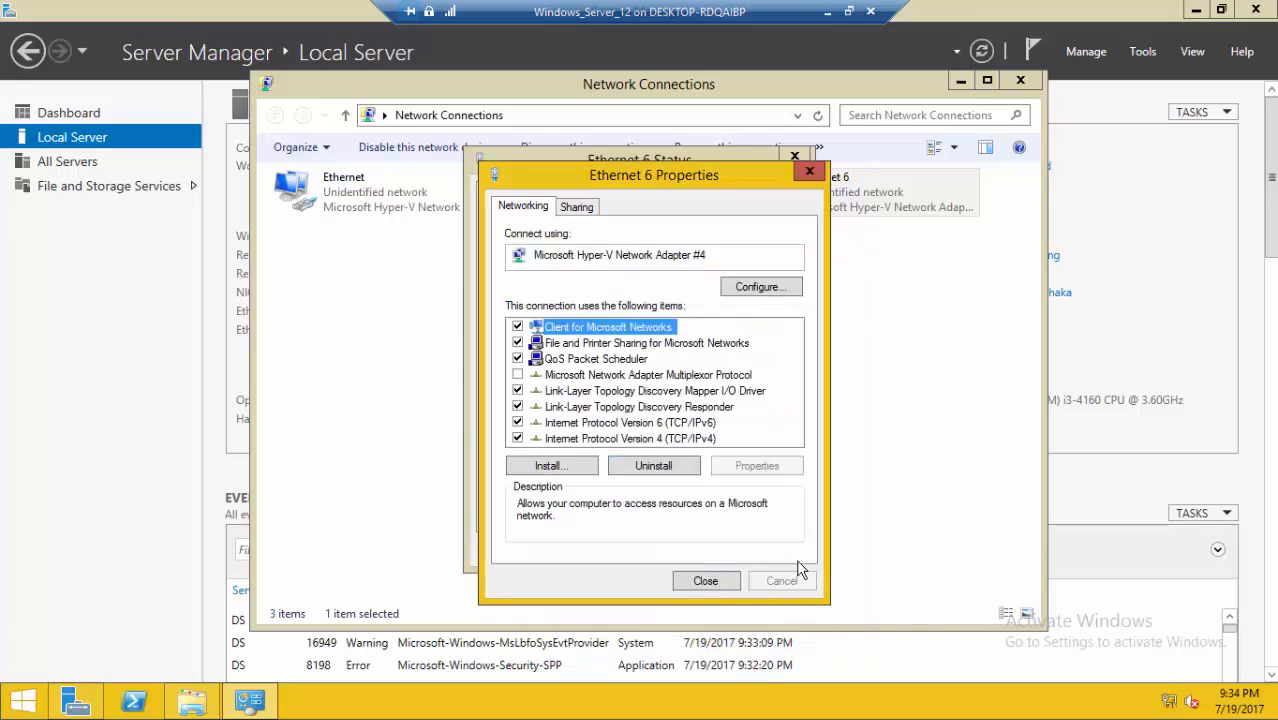
left_click(705, 582)
left_click(808, 157)
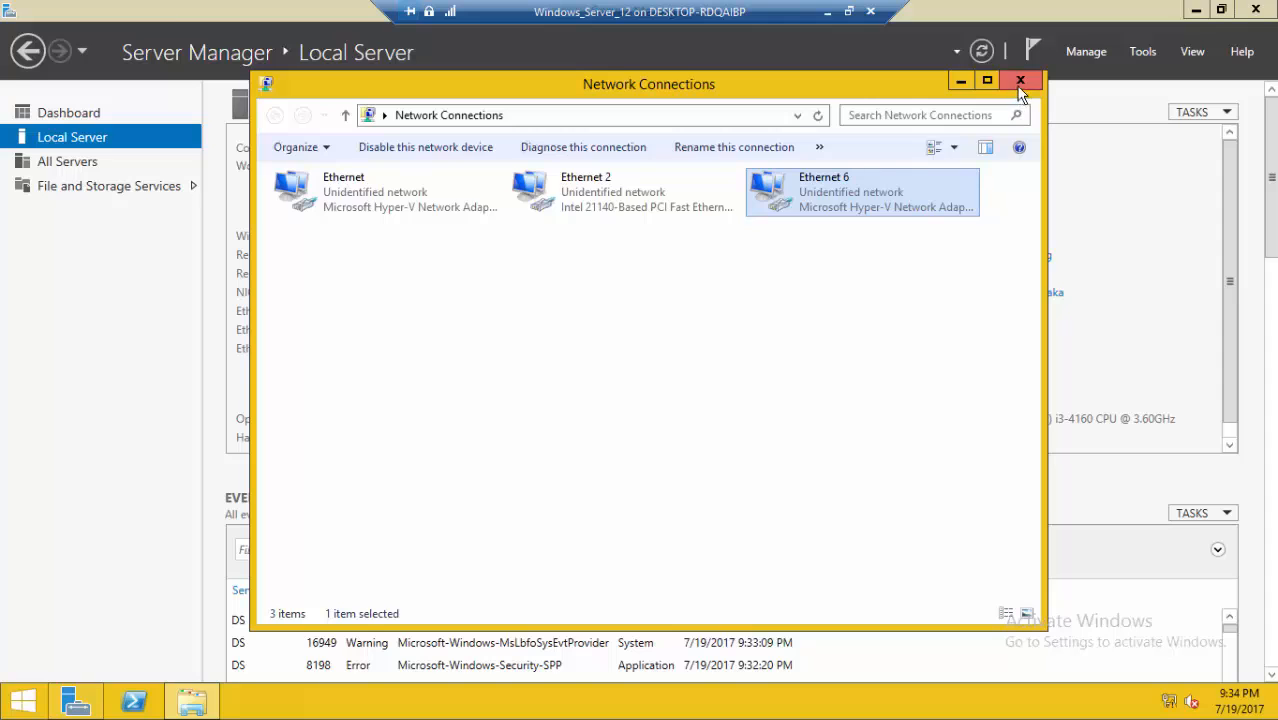
Leave Network Connections, refresh the Local Server properties, and open the NIC Teaming settings
left_click(1020, 80)
left_click(981, 52)
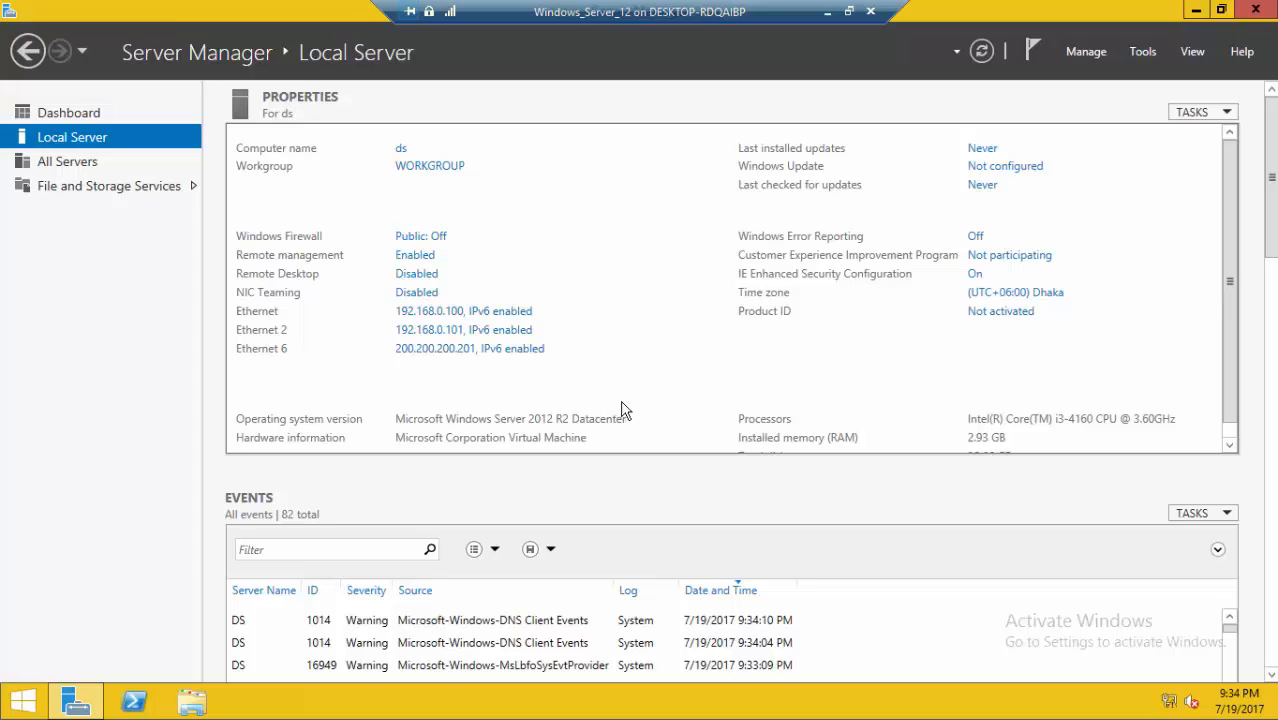
left_click(424, 300)
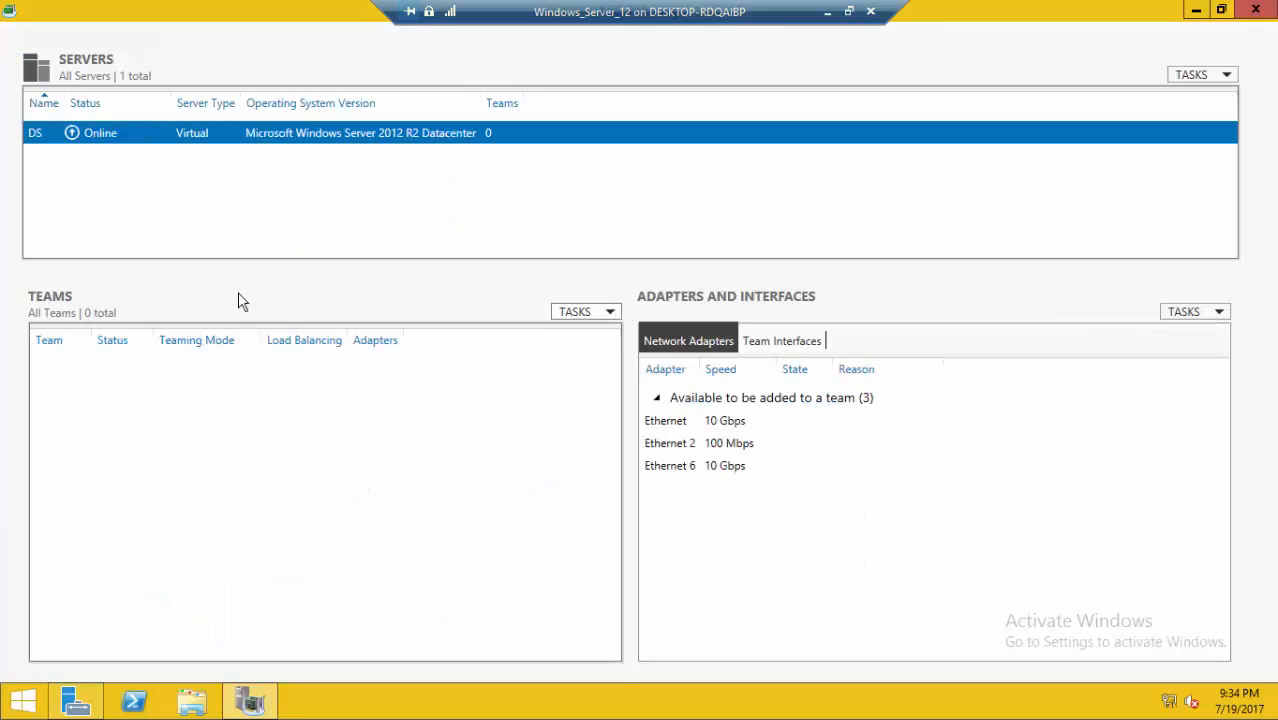
Create a new NIC team named "issa team" with Ethernet, Ethernet 2 and Ethernet 6 as member adapters
left_click(609, 312)
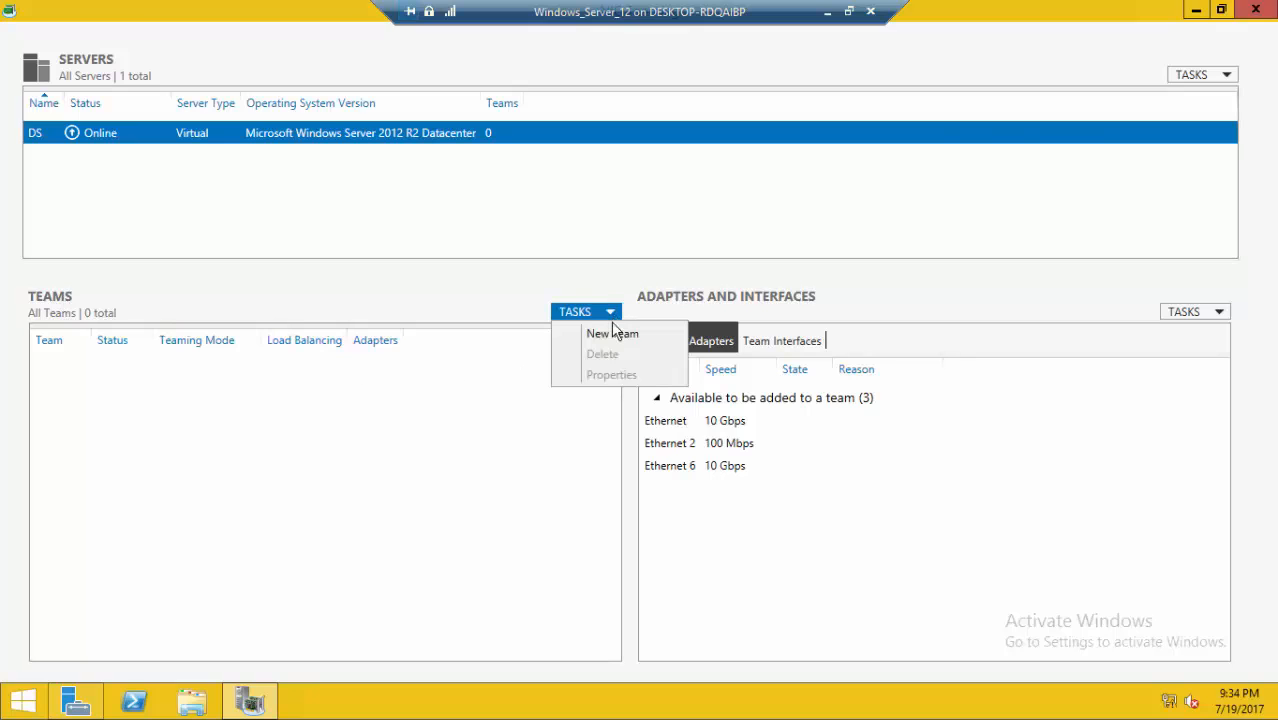
left_click(612, 338)
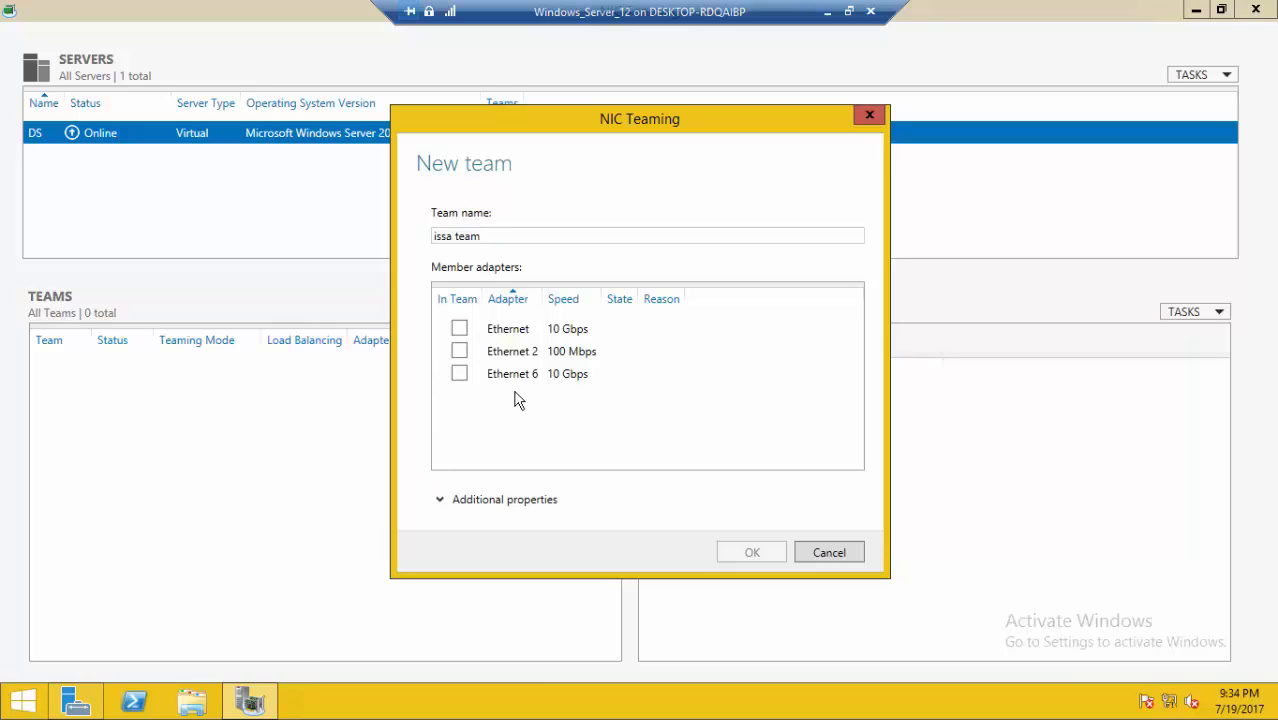
left_click(459, 328)
left_click(459, 351)
left_click(459, 374)
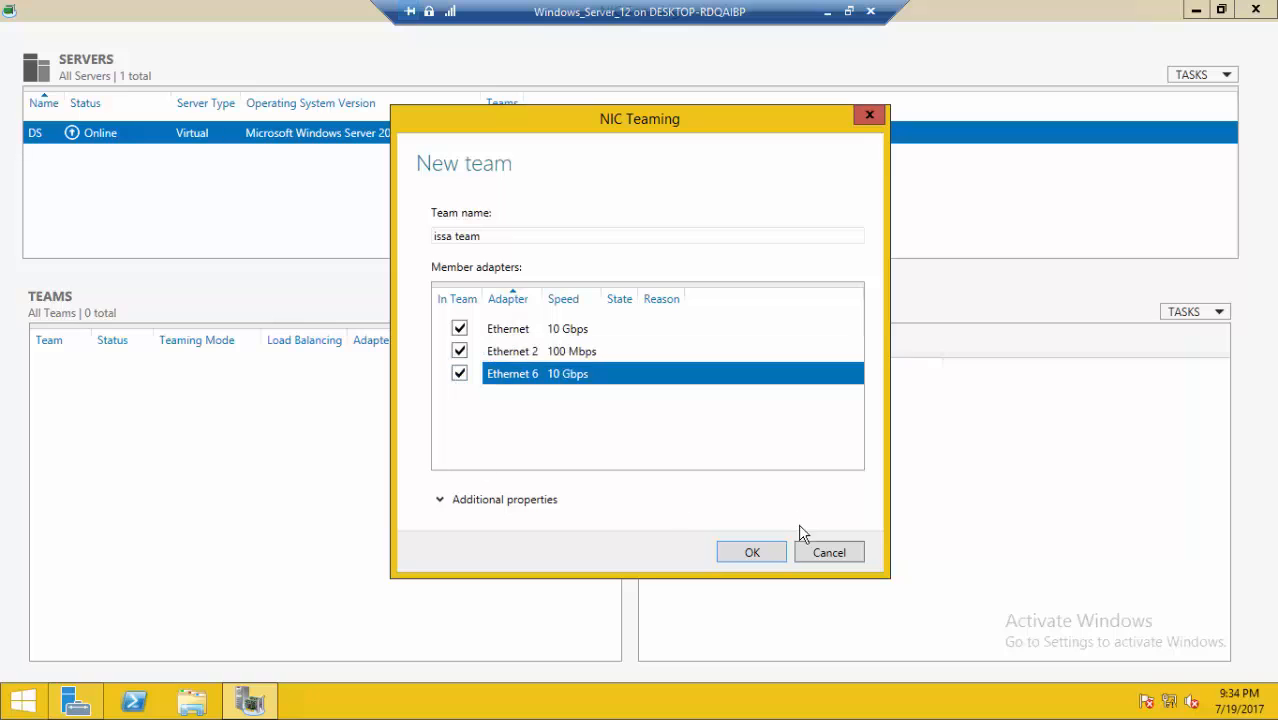
left_click(762, 553)
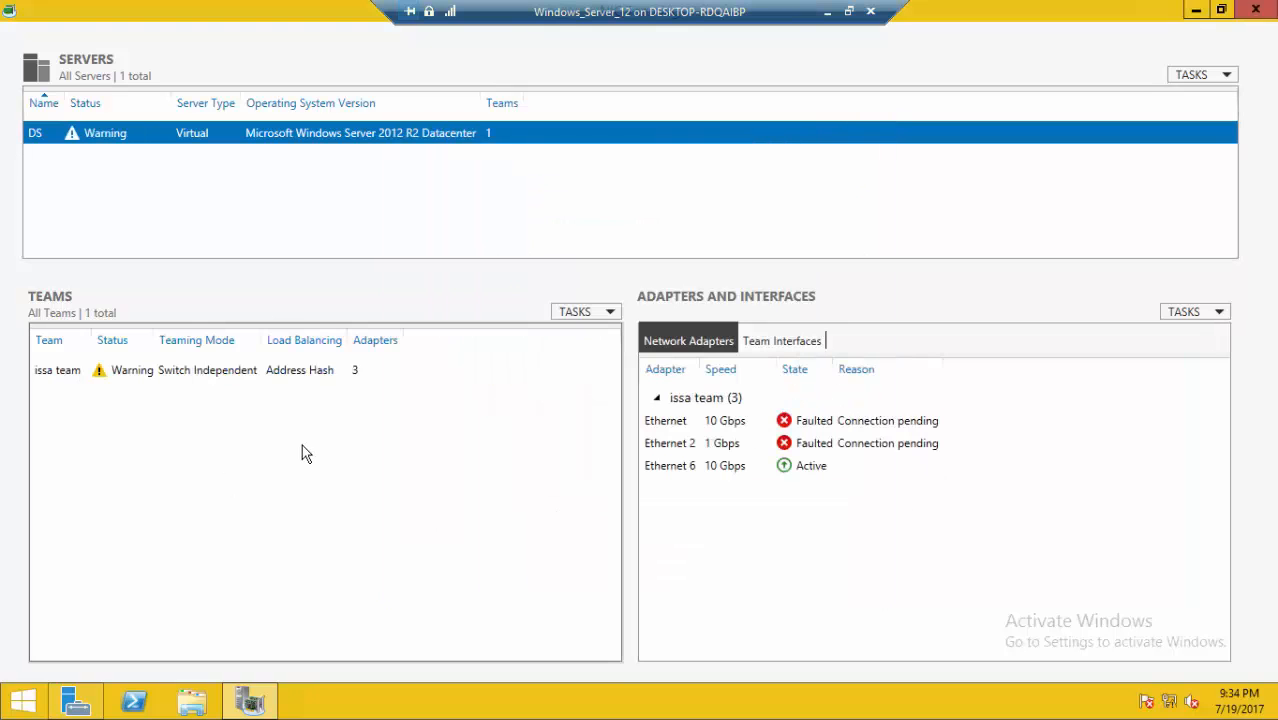
Close NIC Teaming and look over the member adapters and the issa team adapter in a maximized Network Connections window
left_click(1255, 9)
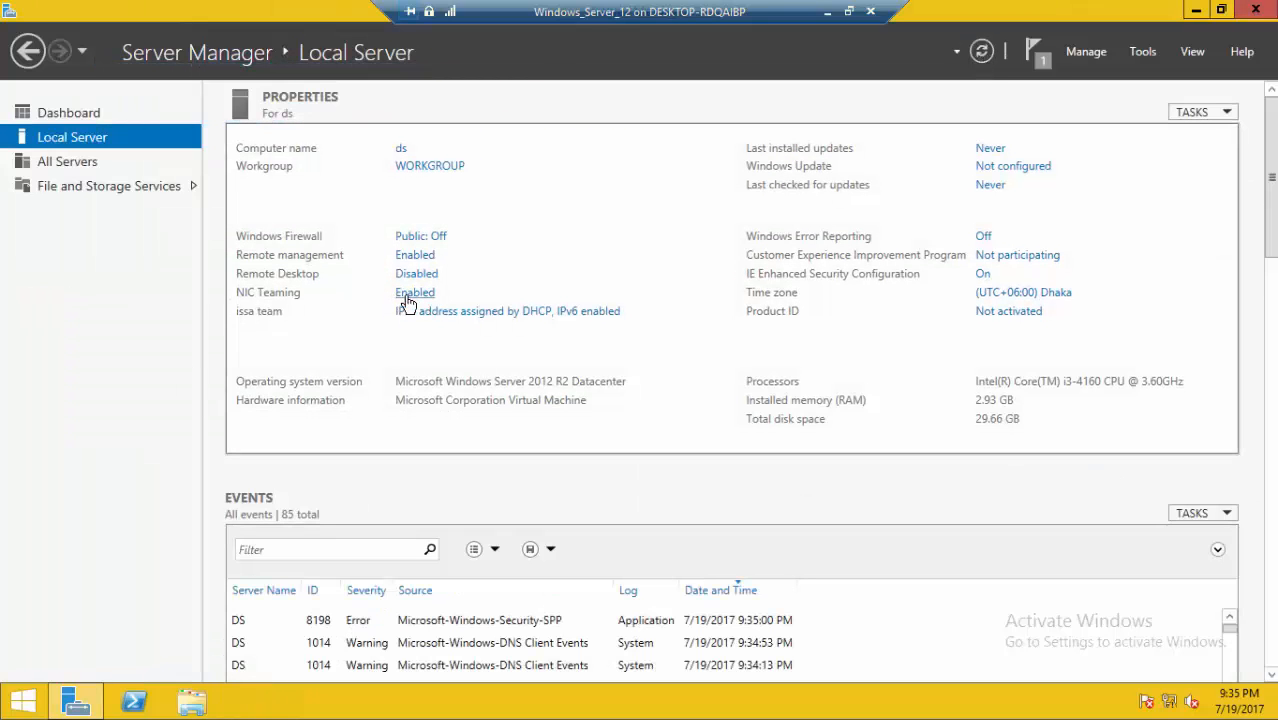
right_click(20, 708)
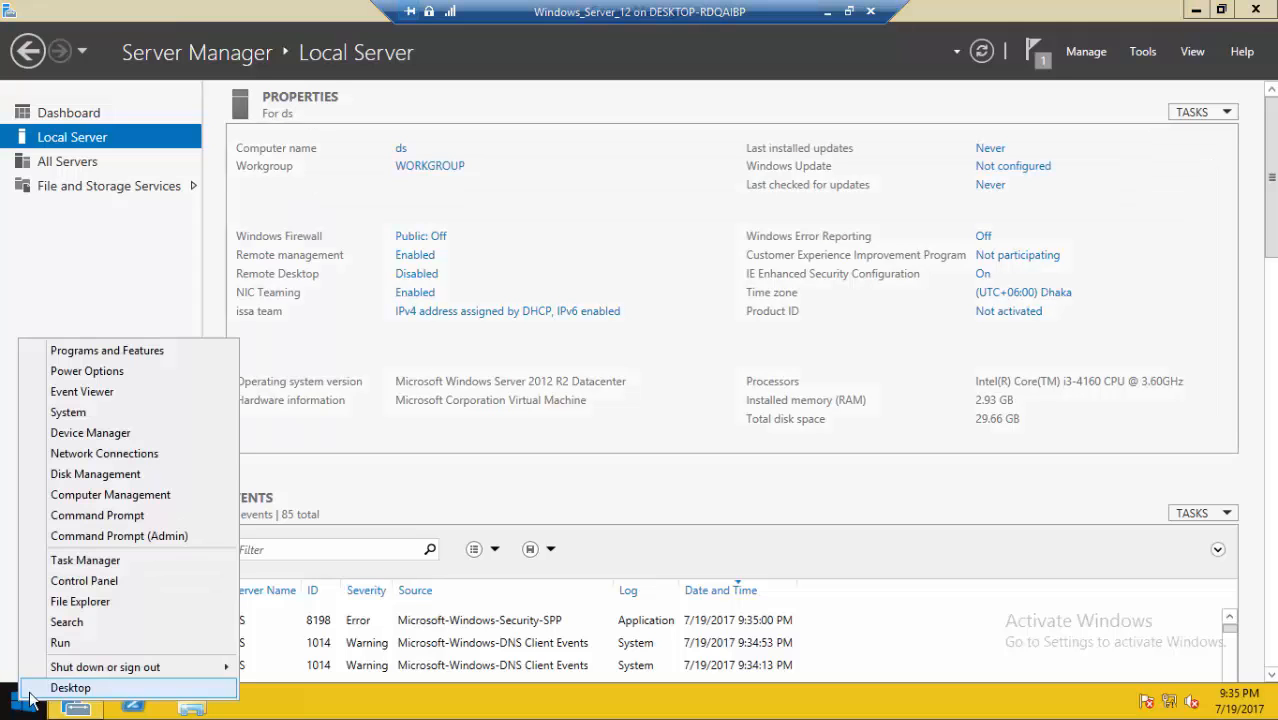
left_click(128, 455)
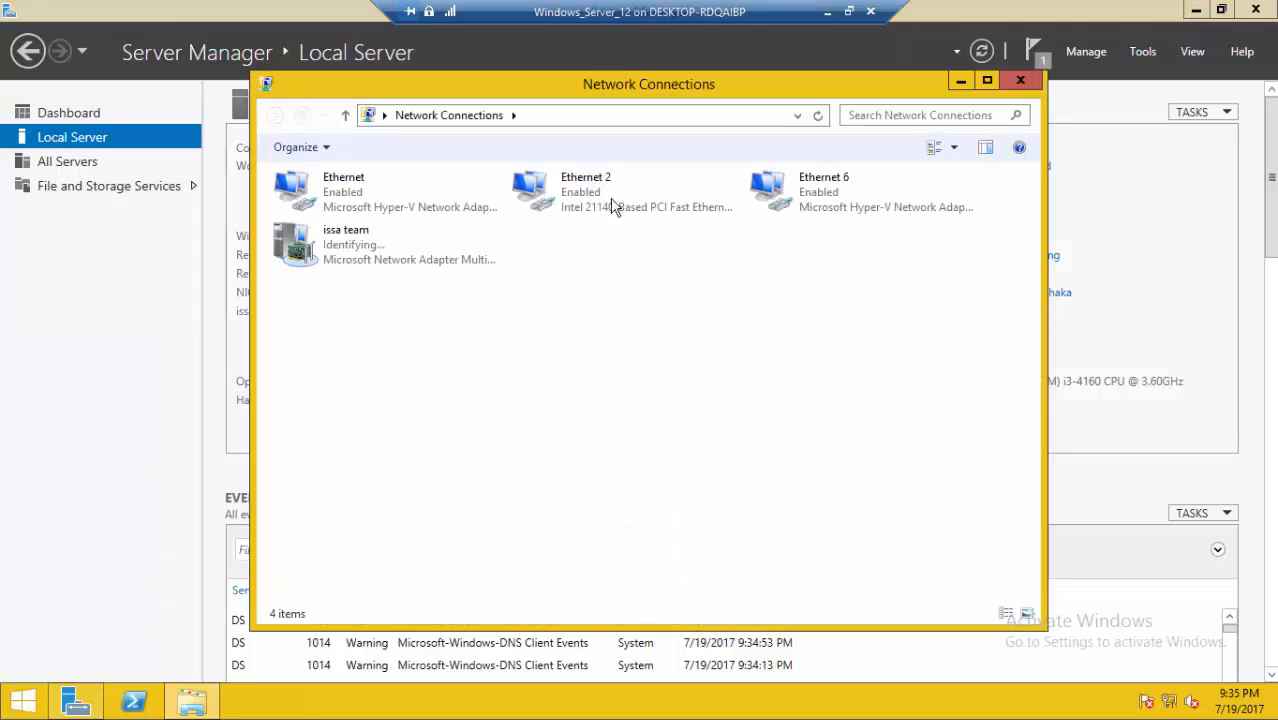
left_click(338, 264)
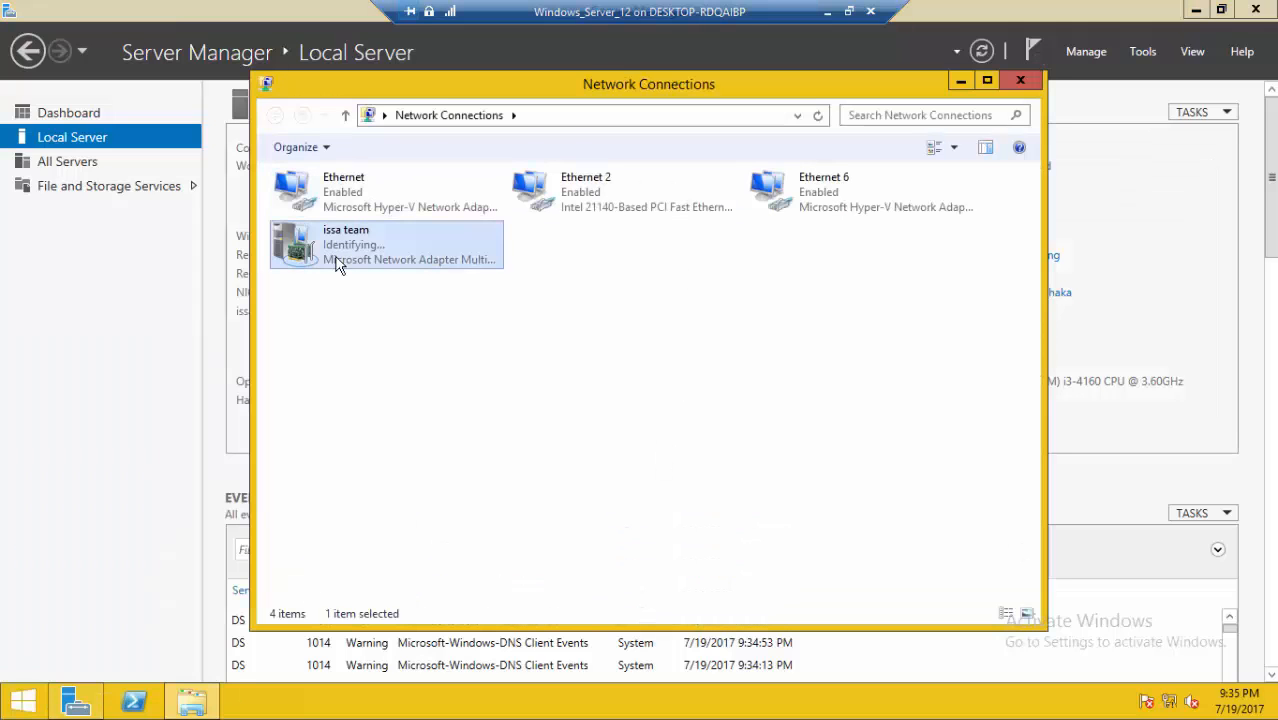
left_click(987, 81)
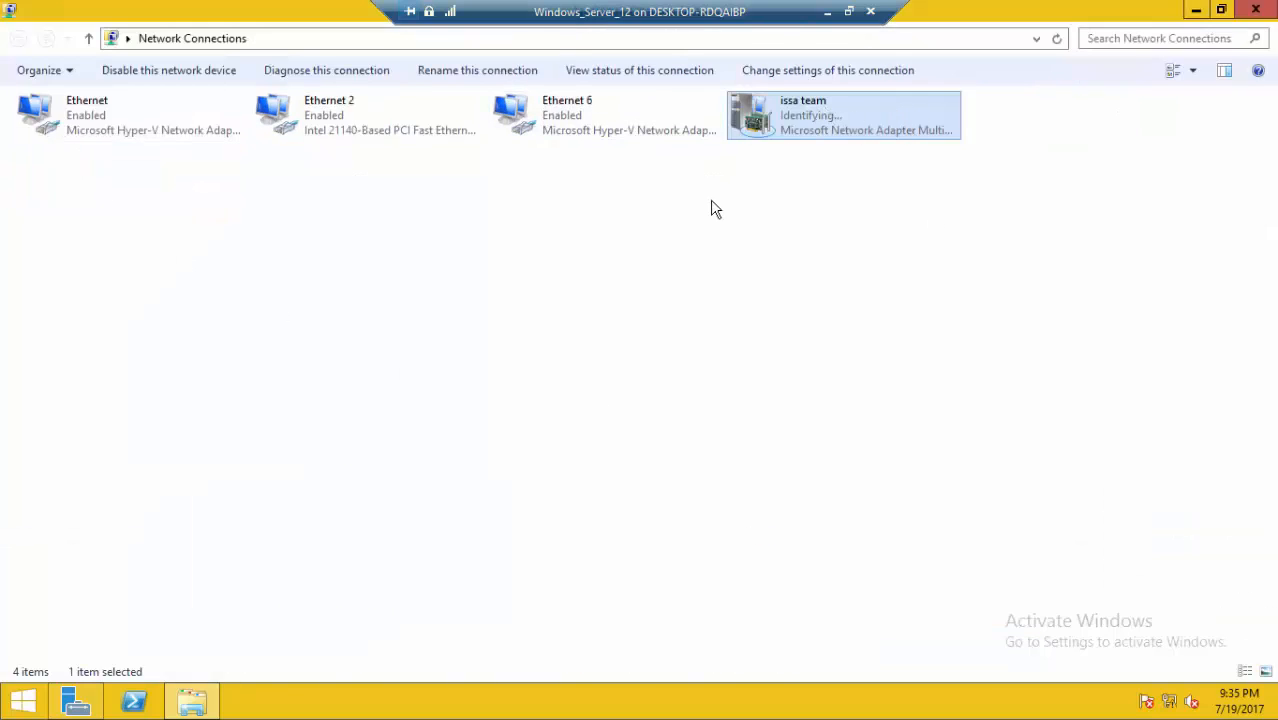
left_click(591, 122)
left_click(84, 122)
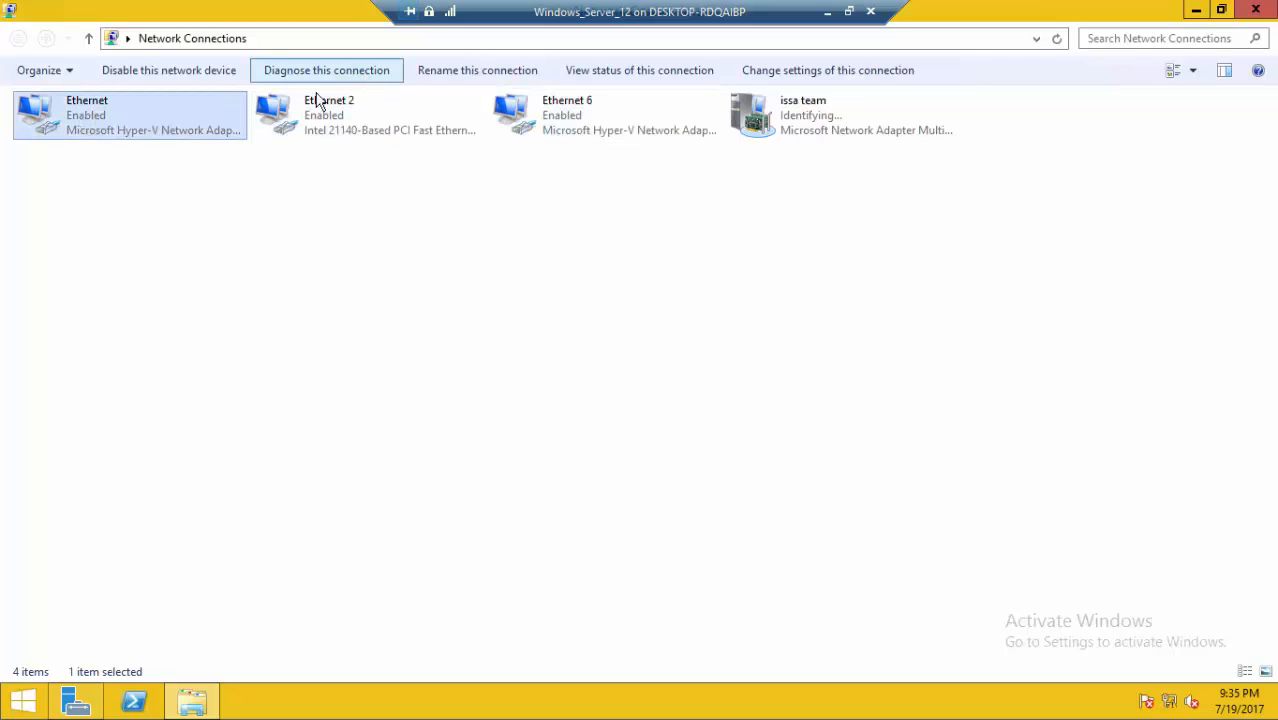
left_click(530, 125)
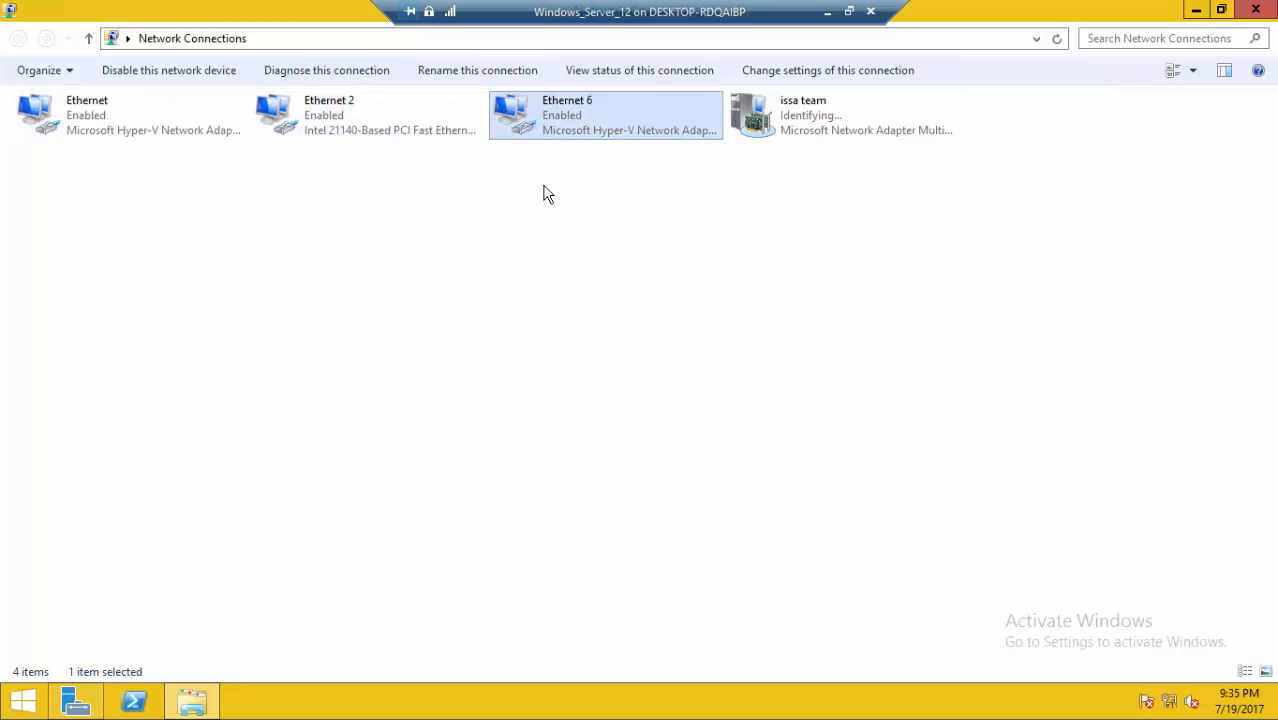
left_click(797, 126)
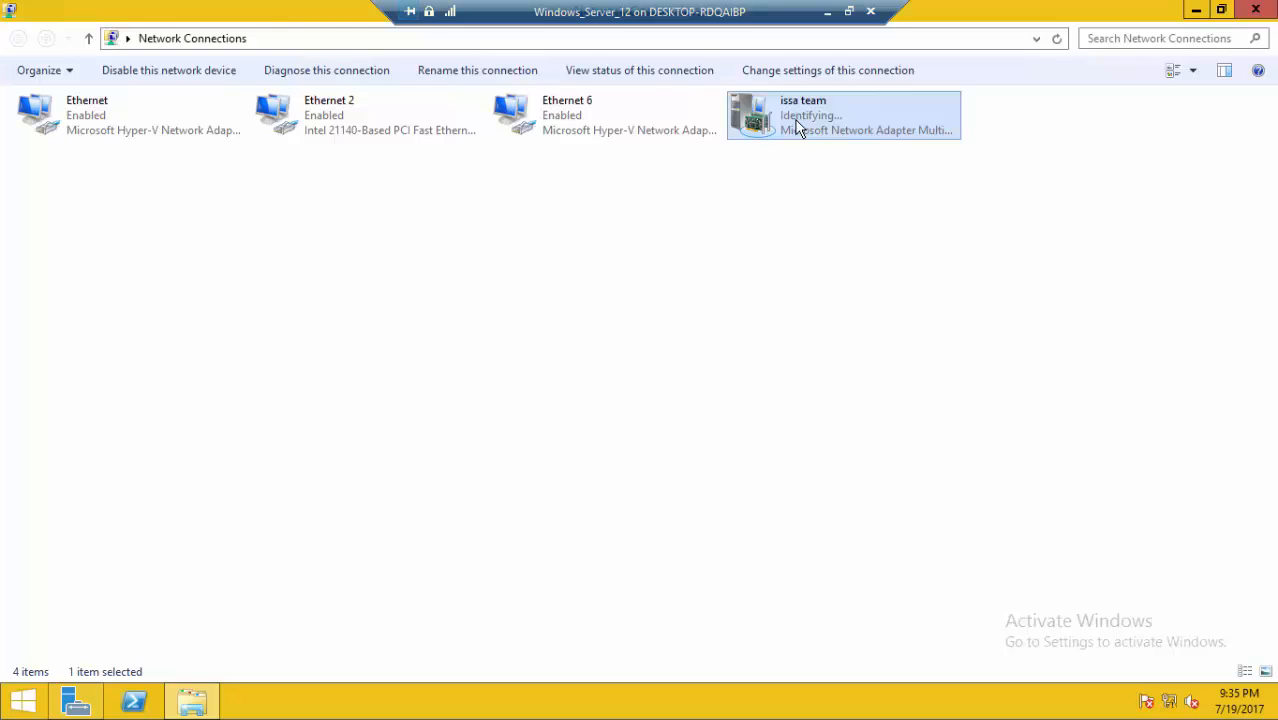
Assign the issa team adapter the static IPv4 address 10.10.10.10 with subnet mask 255.0.0.0
right_click(813, 112)
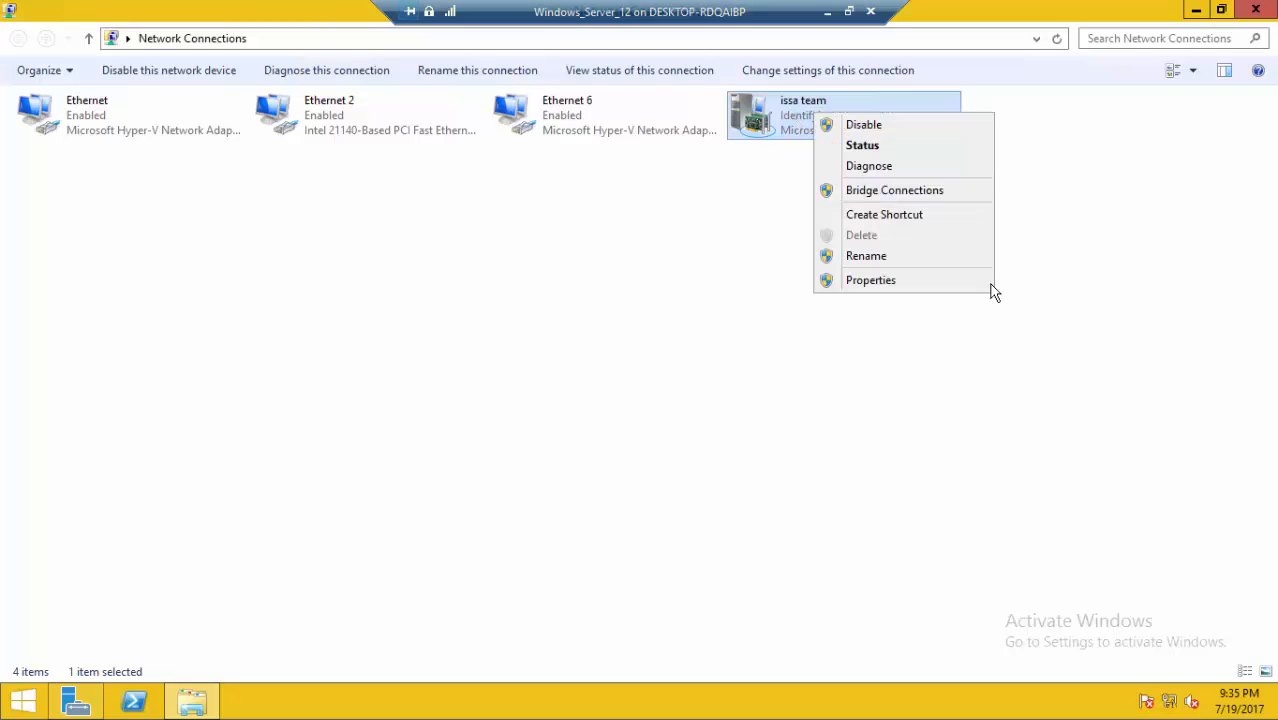
left_click(873, 281)
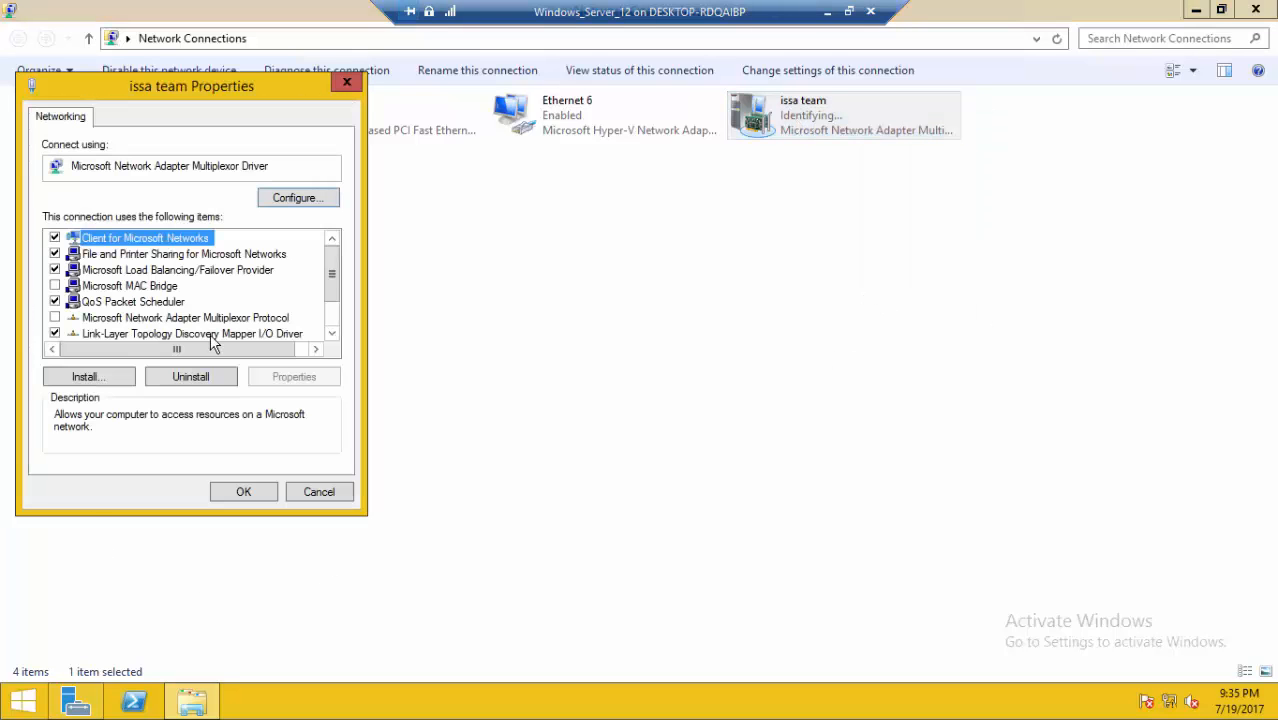
scroll(330, 280, "down", 1)
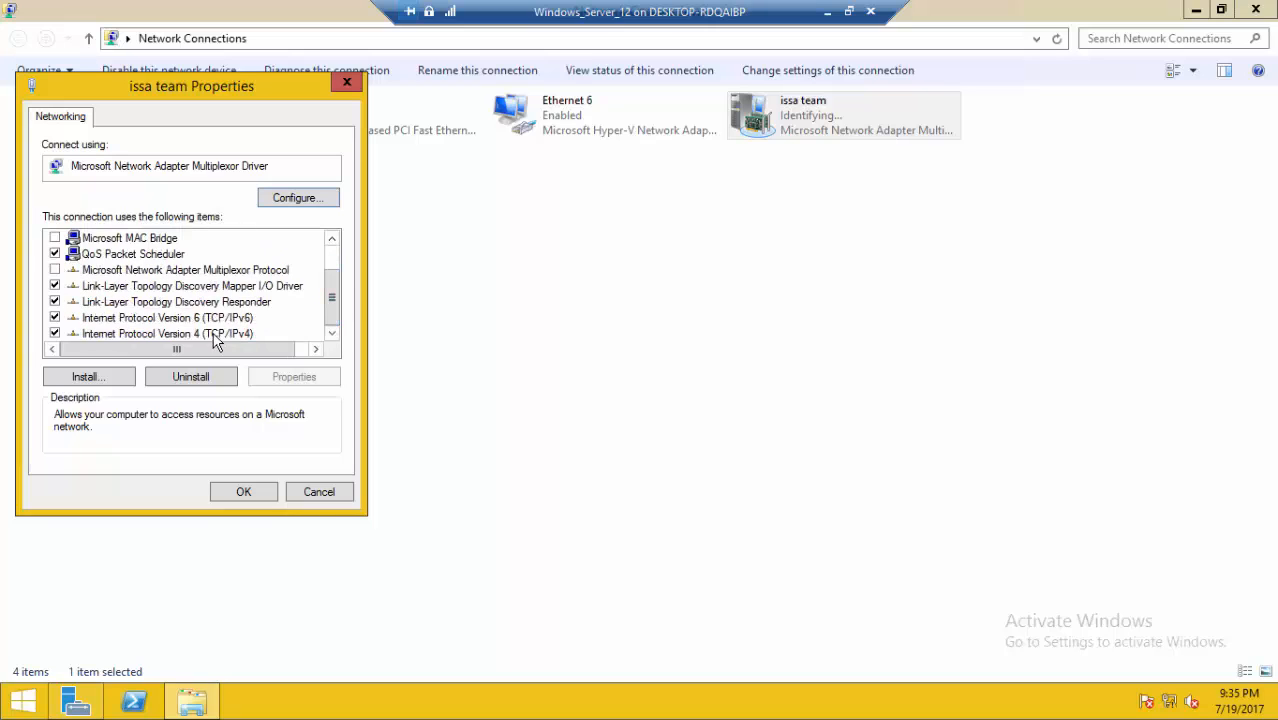
left_click(214, 334)
left_click(294, 377)
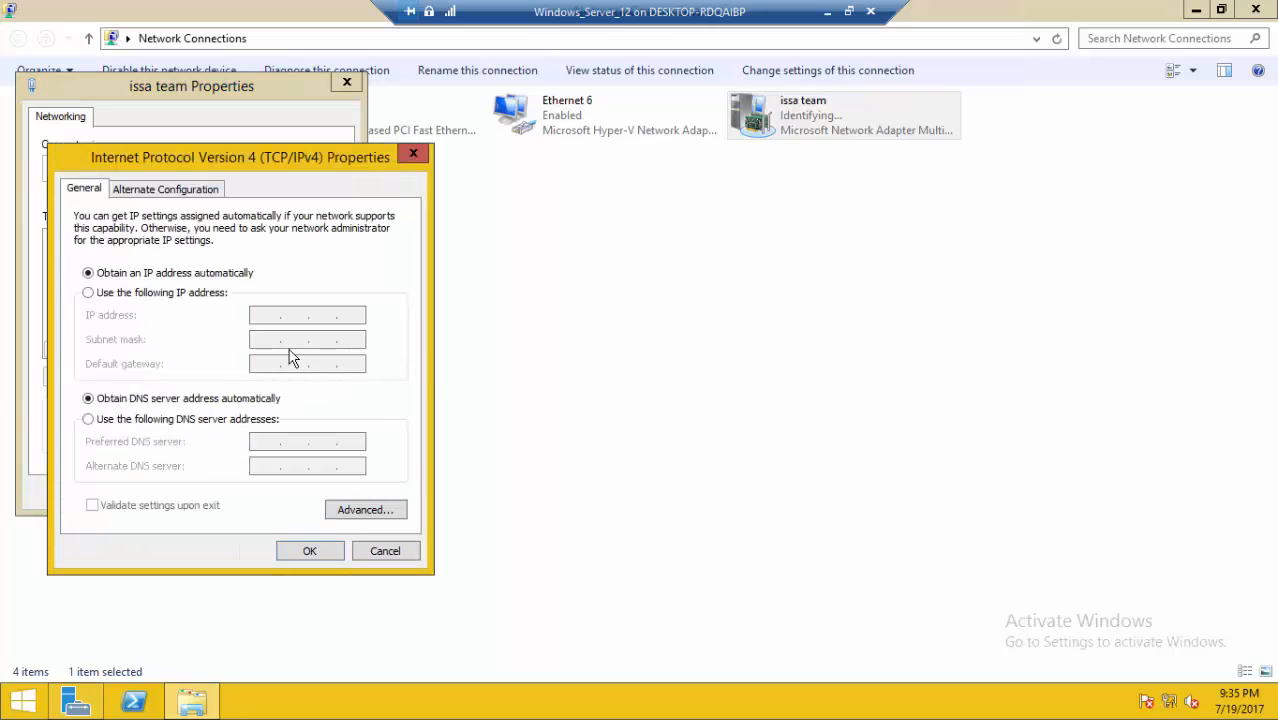
left_click(160, 292)
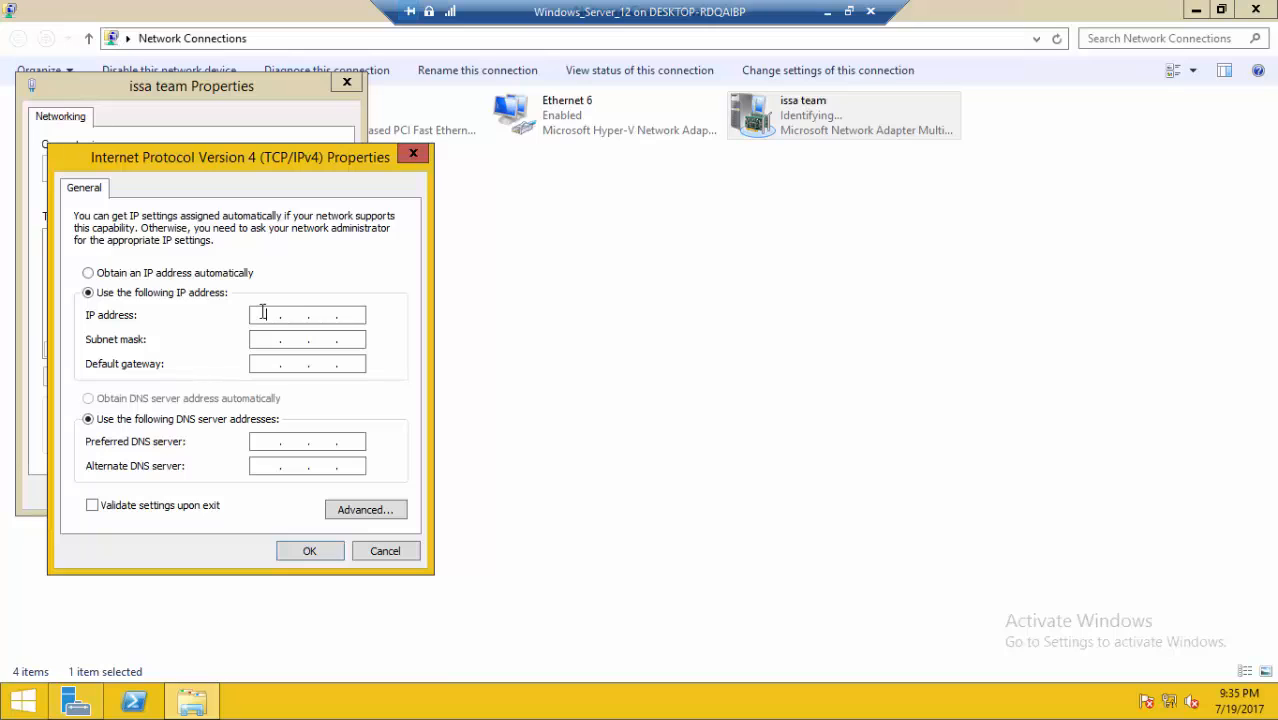
left_click(262, 312)
type("10.10.10.10")
left_click(268, 337)
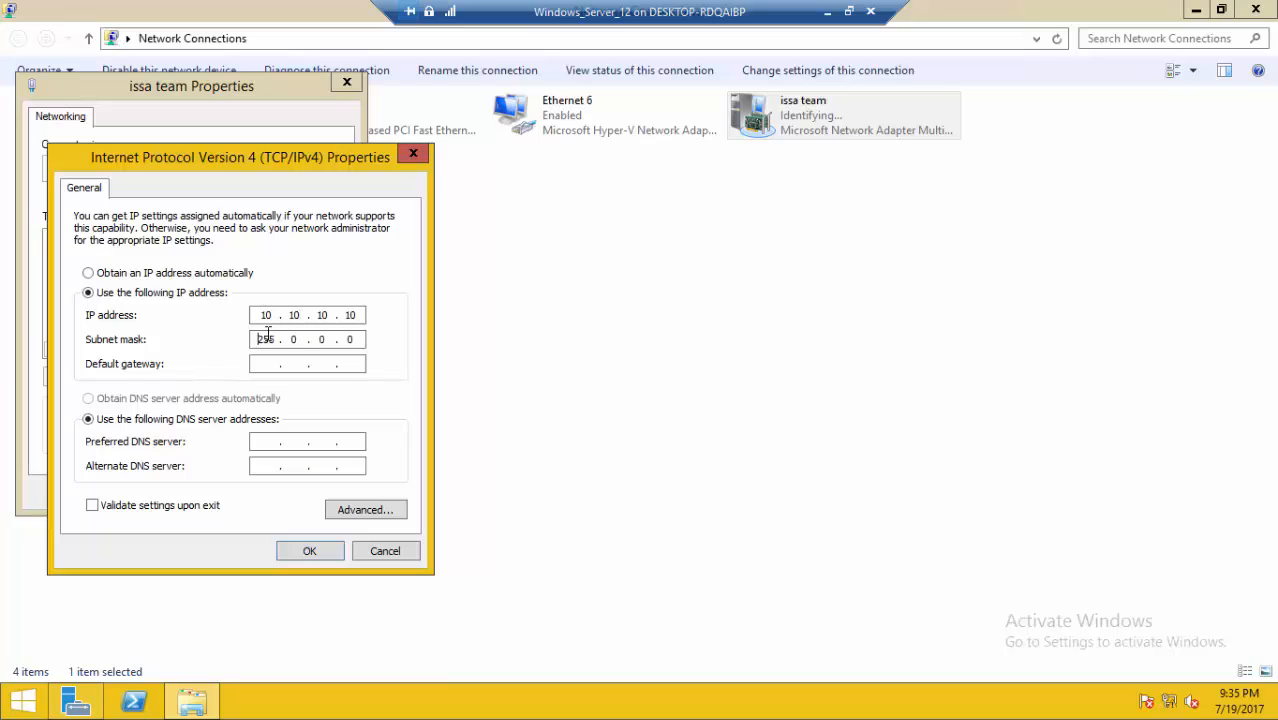
left_click(335, 553)
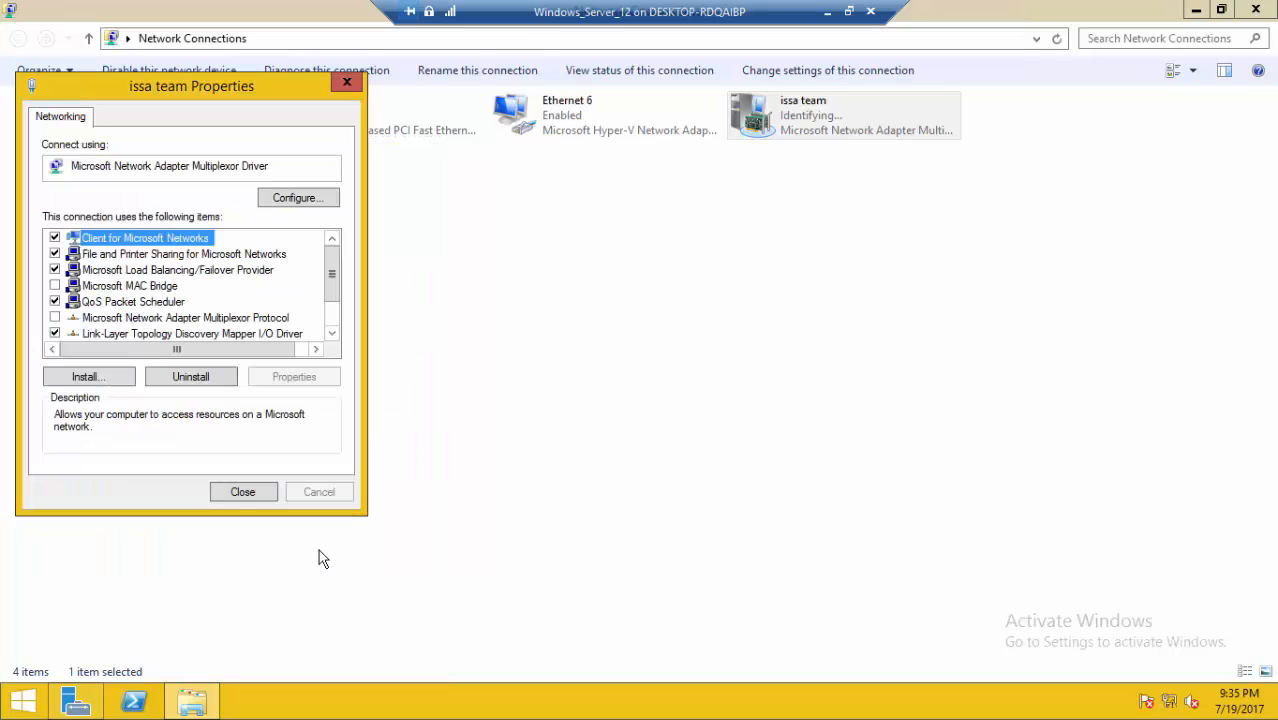
left_click(248, 492)
Close Network Connections, then refresh the Local Server properties and exit Server Manager
left_click(1256, 9)
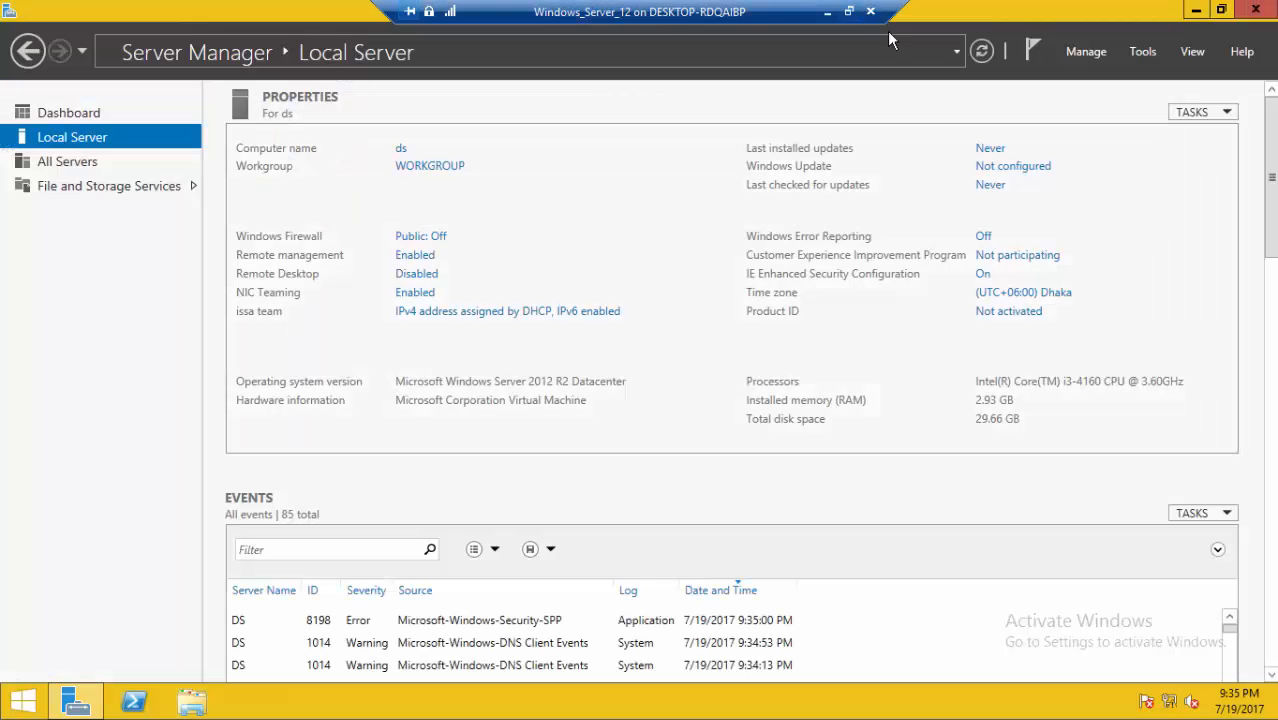
left_click(982, 50)
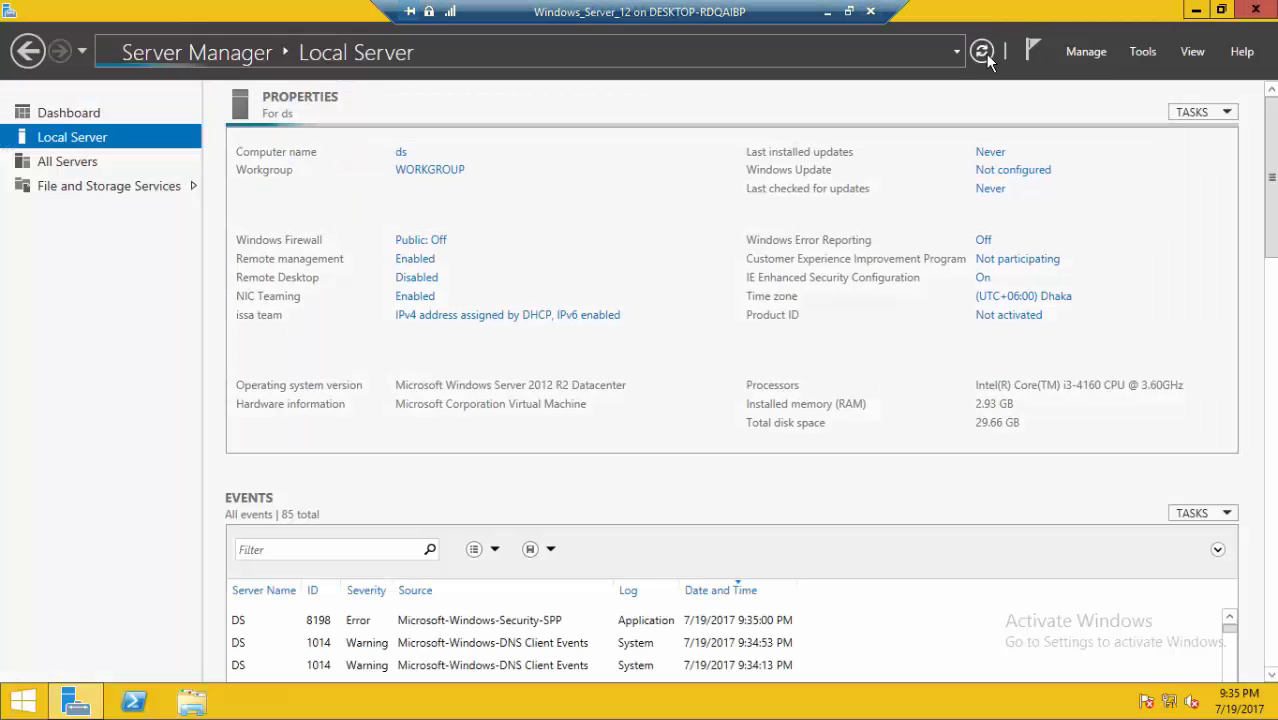
left_click(1256, 9)
Refresh the desktop, open a Command Prompt, and run ipconfig to list the server's IP configuration
right_click(413, 222)
left_click(500, 272)
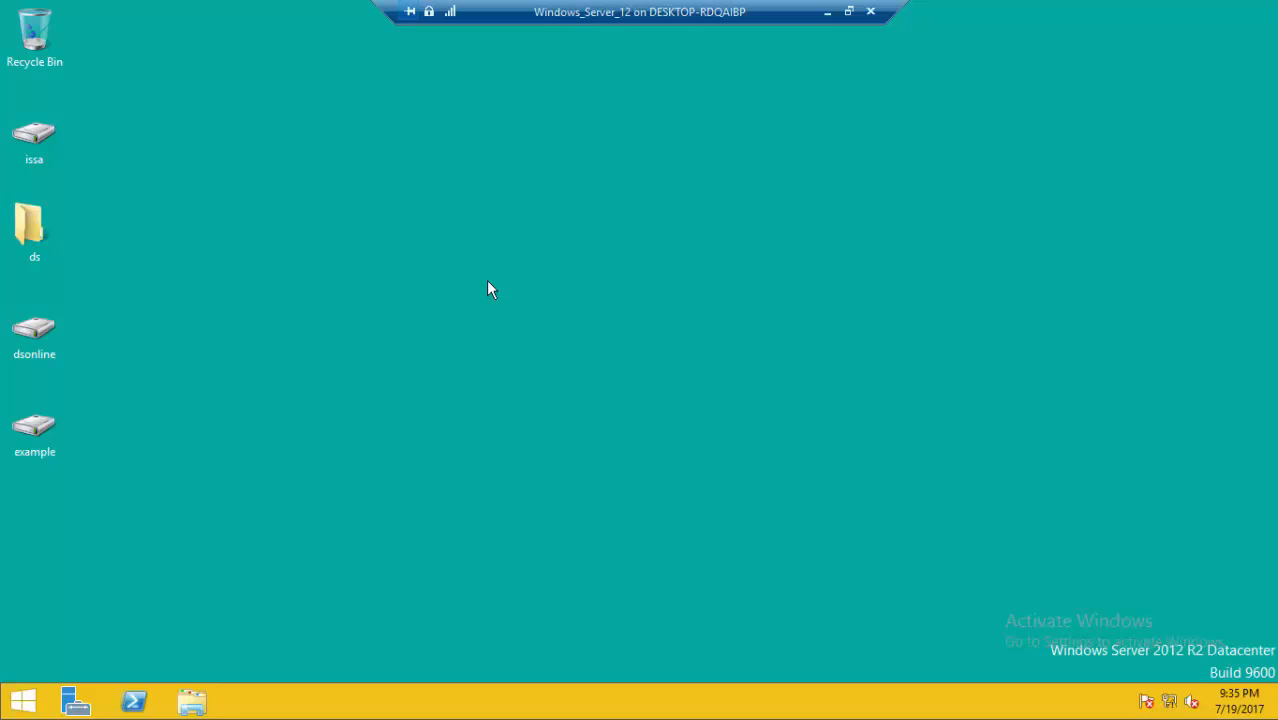
key("super+r")
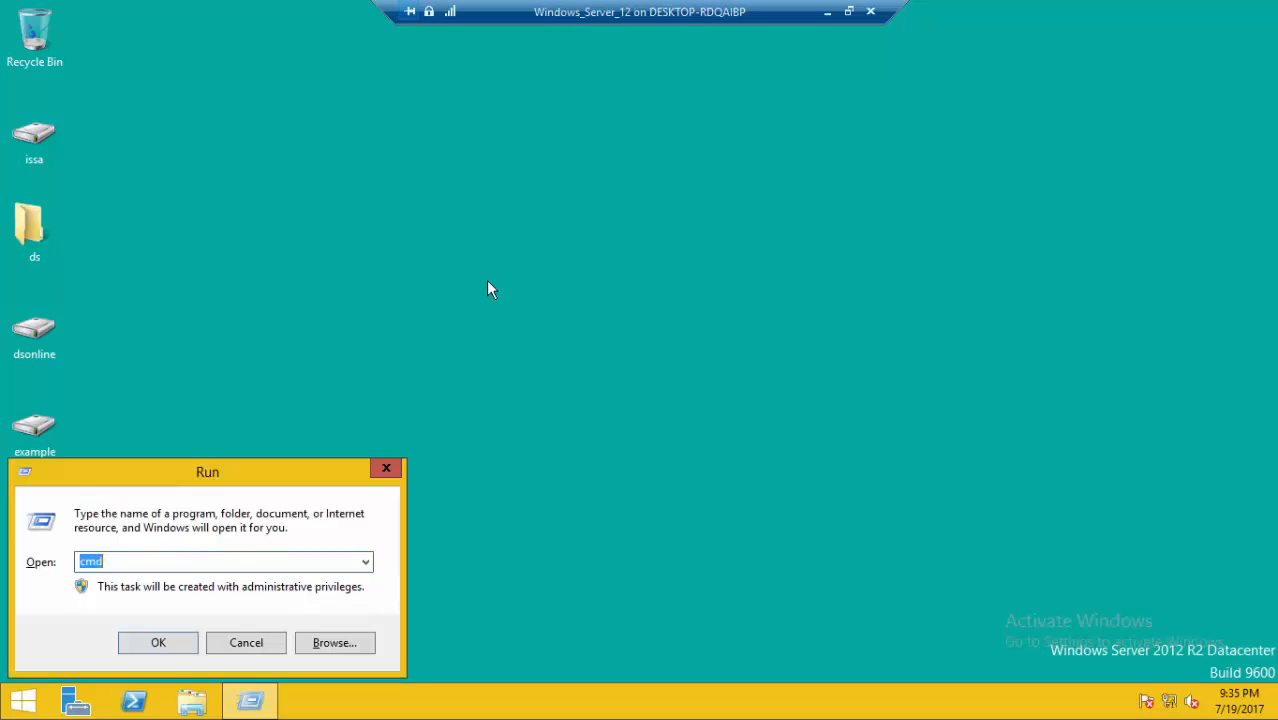
key("Return")
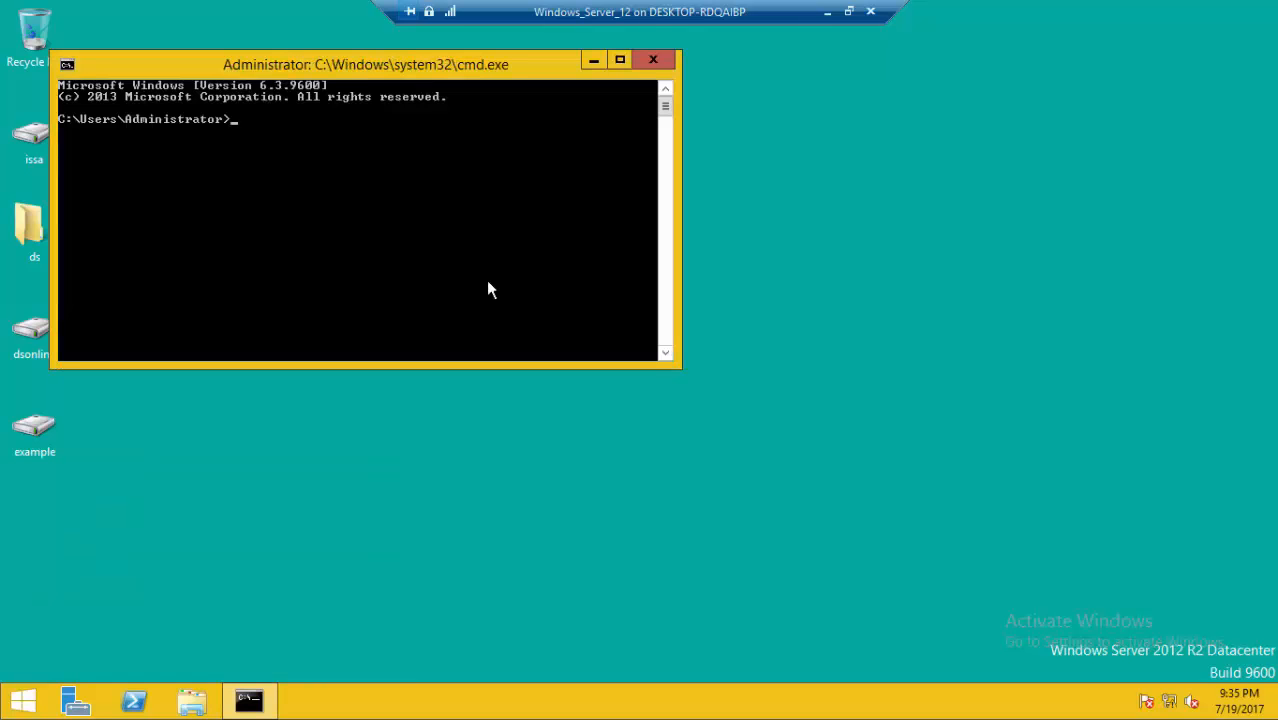
type("ipconfig")
key("Return")
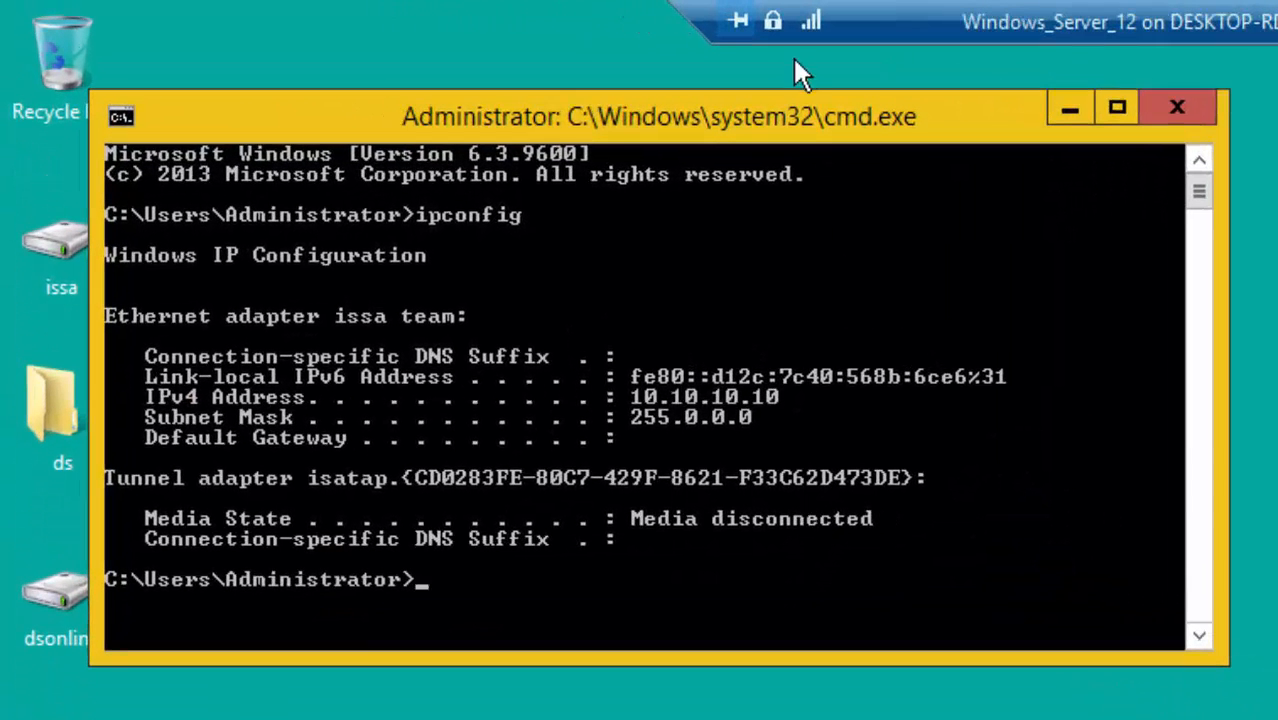
Mark the issa team adapter's IPv4 address in the ipconfig output and close the Command Prompt
right_click(968, 109)
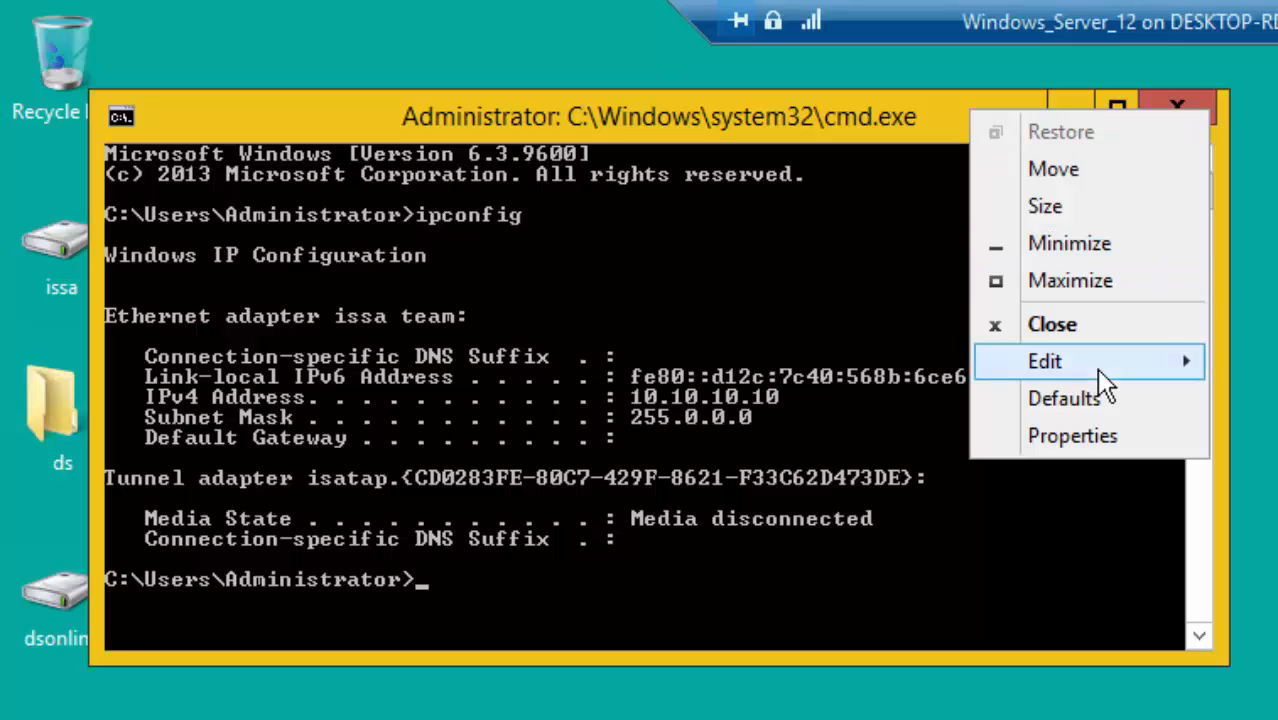
mouse_move(1130, 362)
left_click(1262, 361)
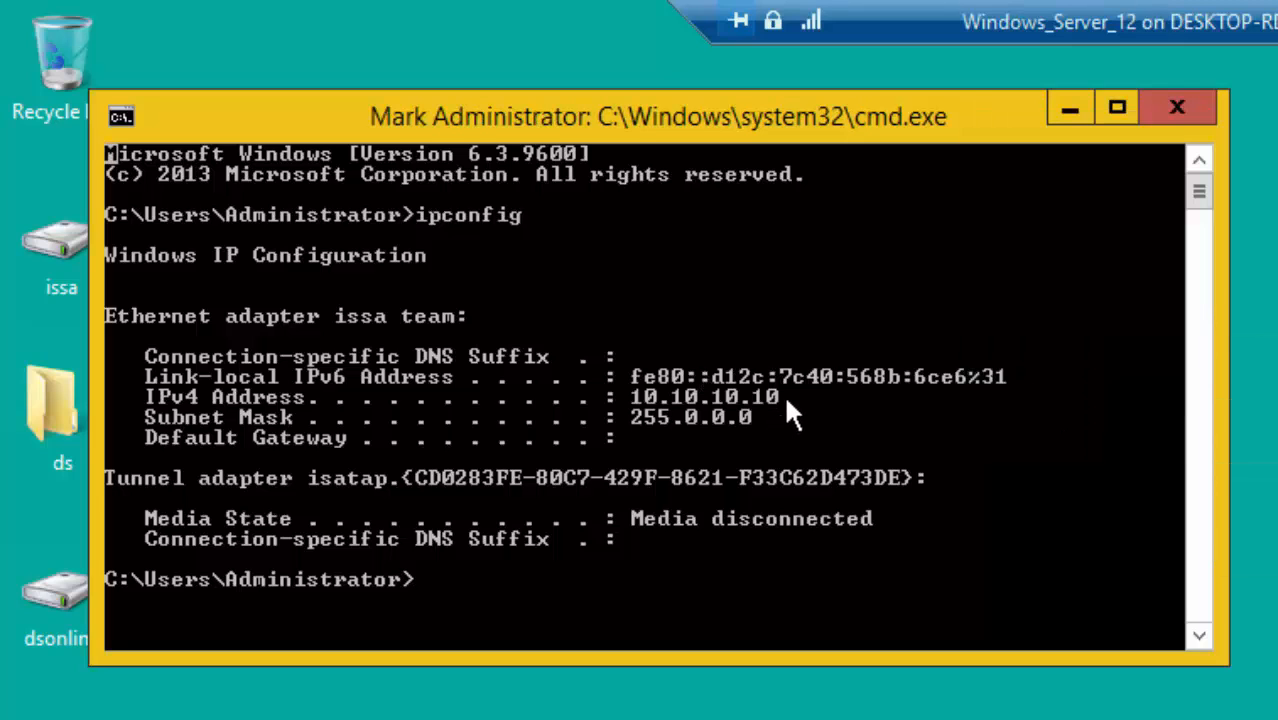
left_click_drag(786, 396, 640, 405)
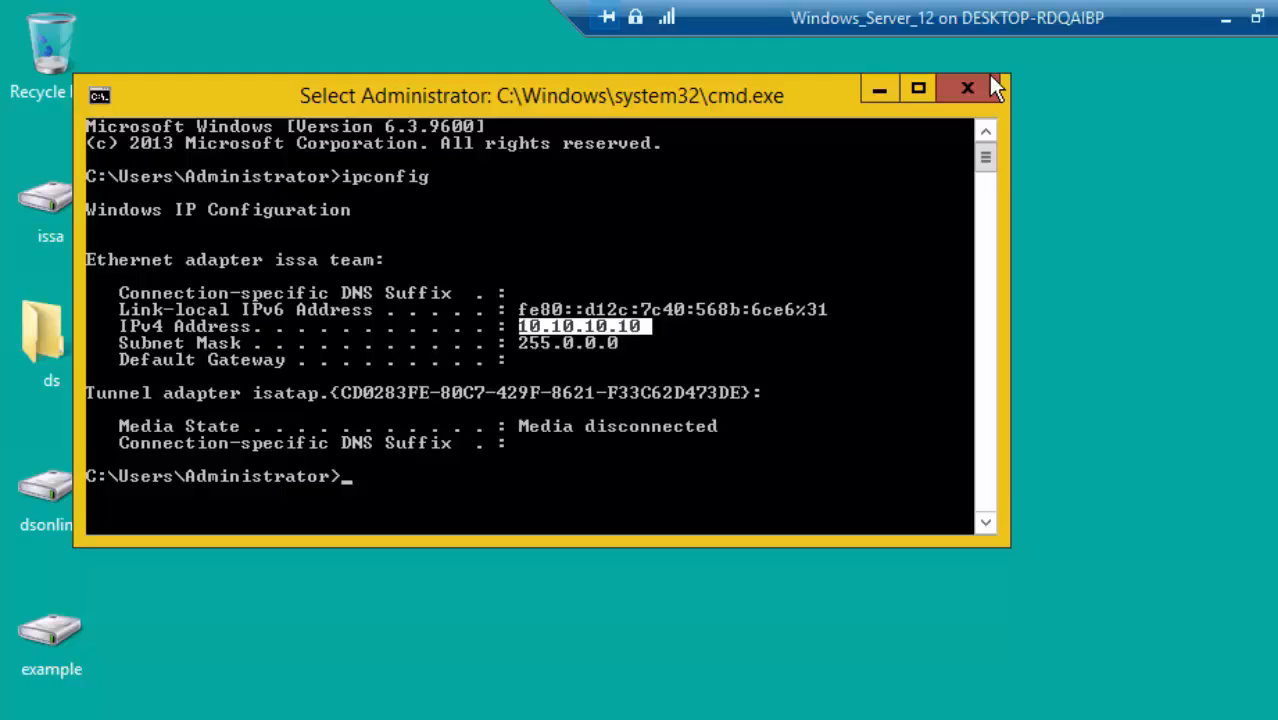
left_click(1178, 107)
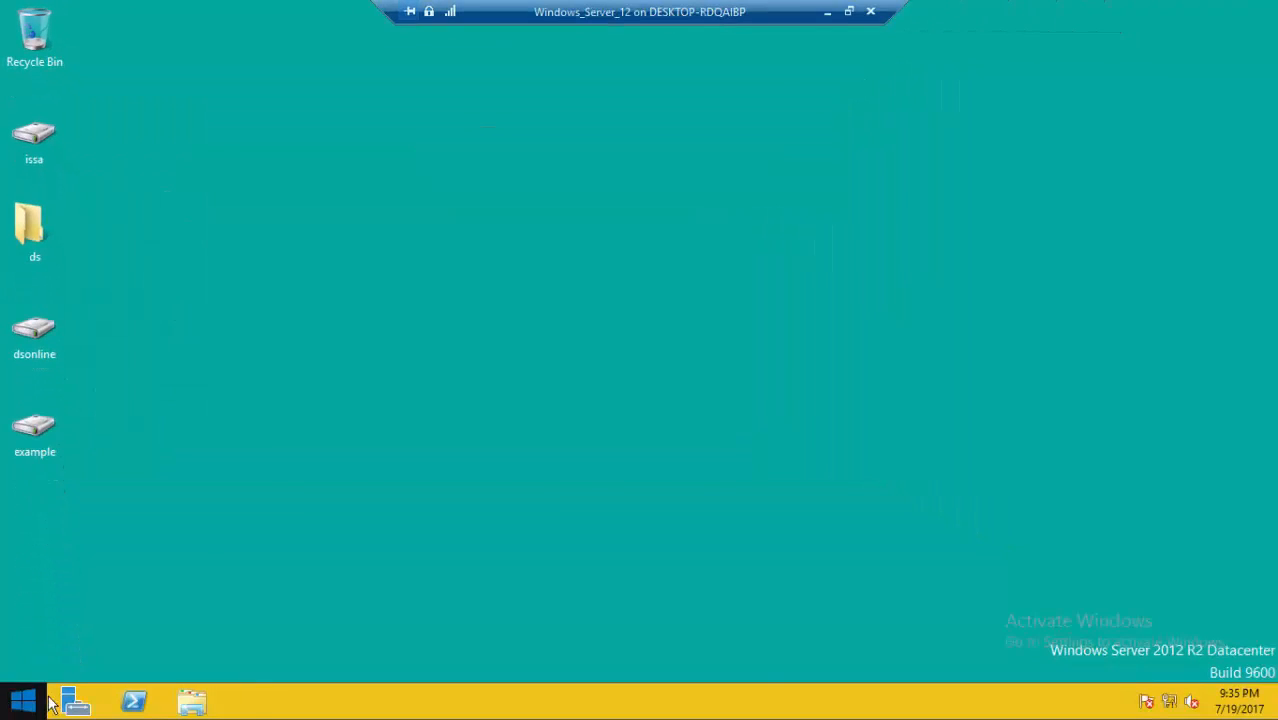
Examine the three member adapters and the issa team adapter in Network Connections, close the window, and refresh the desktop
right_click(24, 700)
left_click(163, 463)
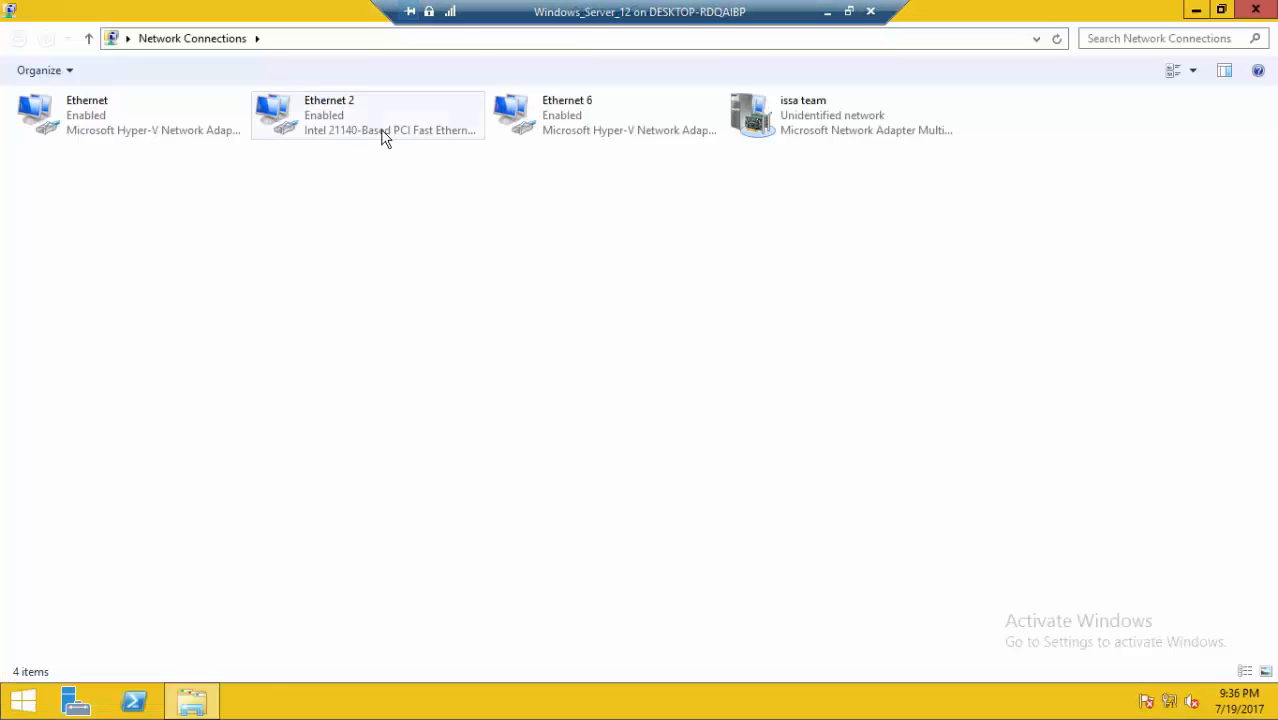
left_click(91, 128)
left_click(585, 123)
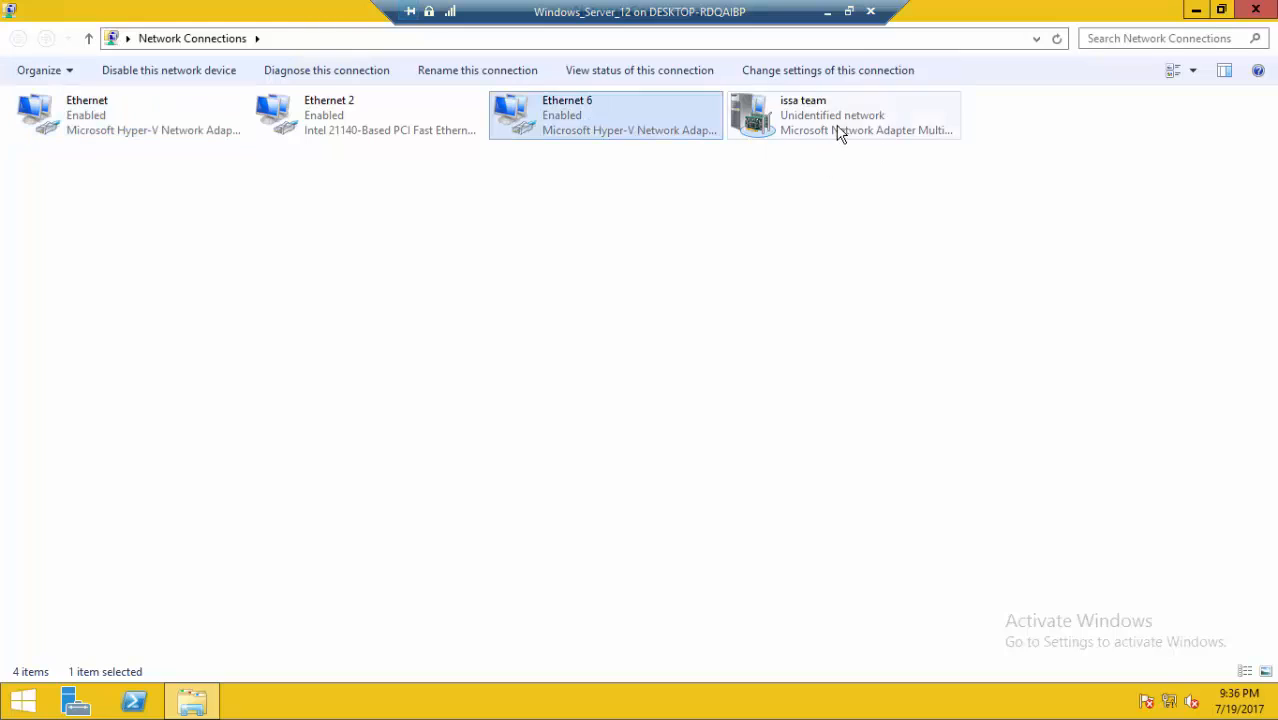
left_click(839, 131)
left_click(650, 134)
left_click(306, 127)
left_click(85, 110)
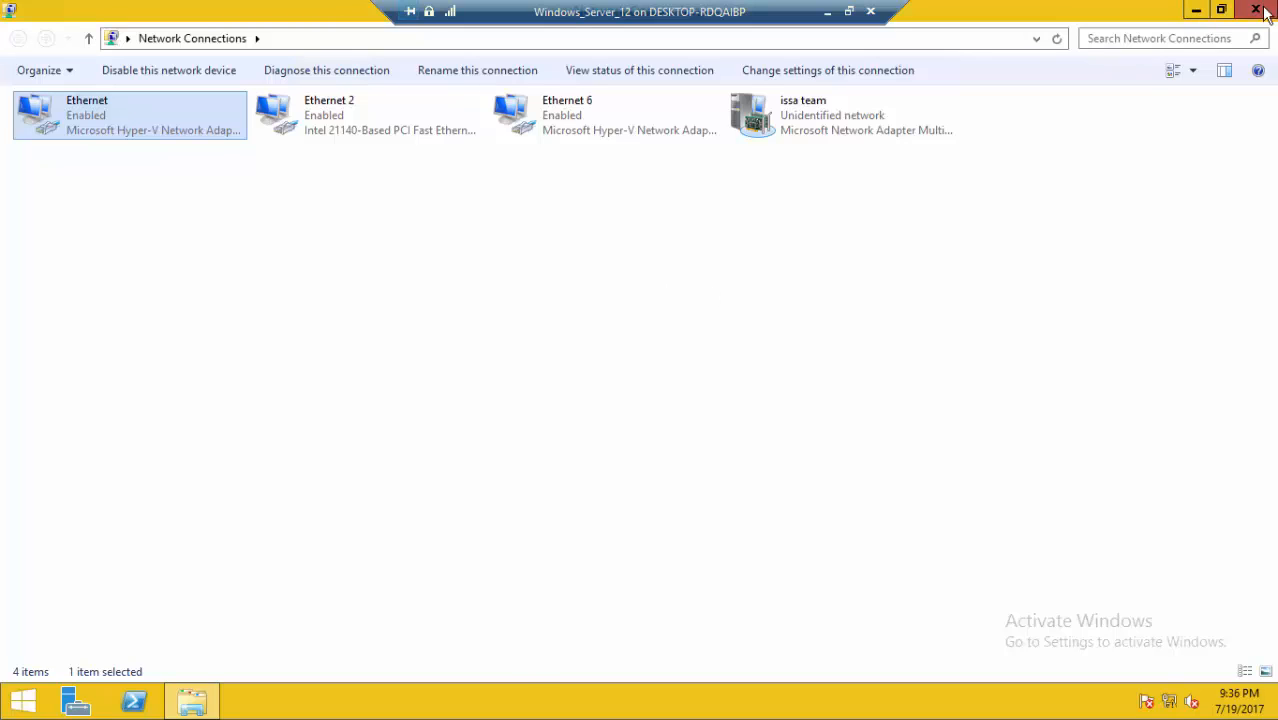
left_click(1196, 10)
right_click(566, 167)
left_click(684, 219)
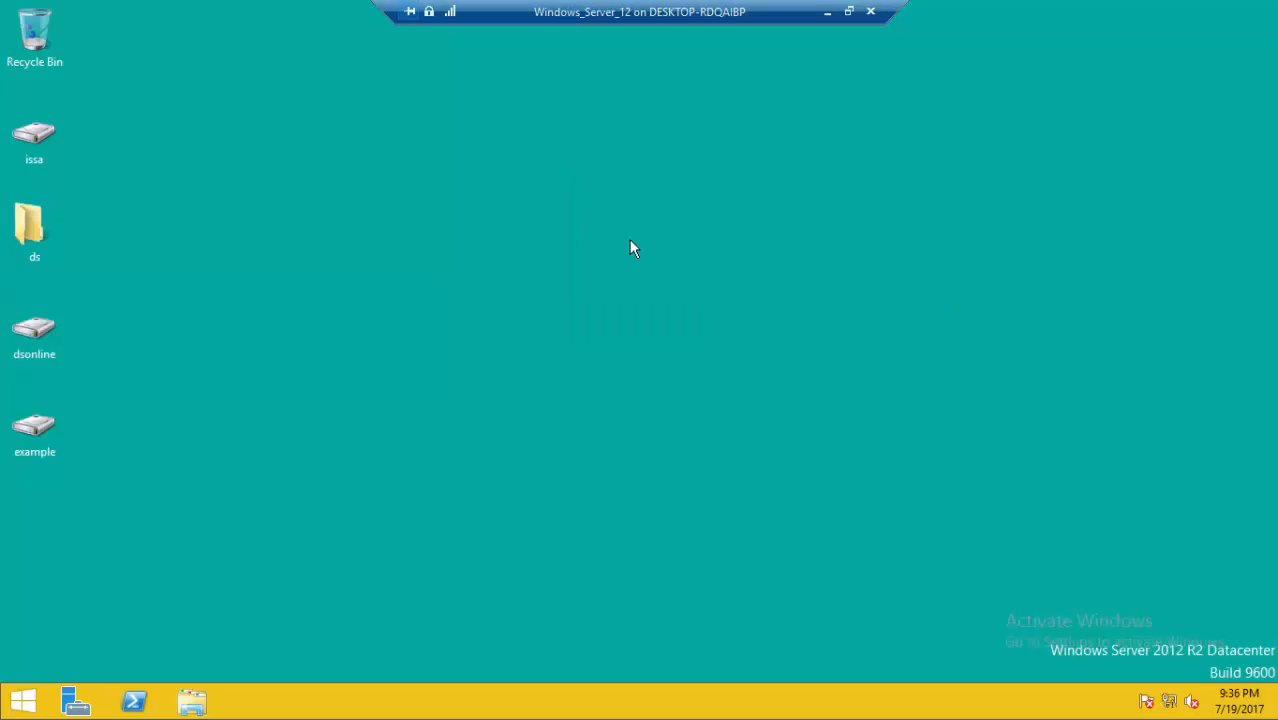
Disable the Ethernet 2 member adapter in Network Connections
right_click(18, 701)
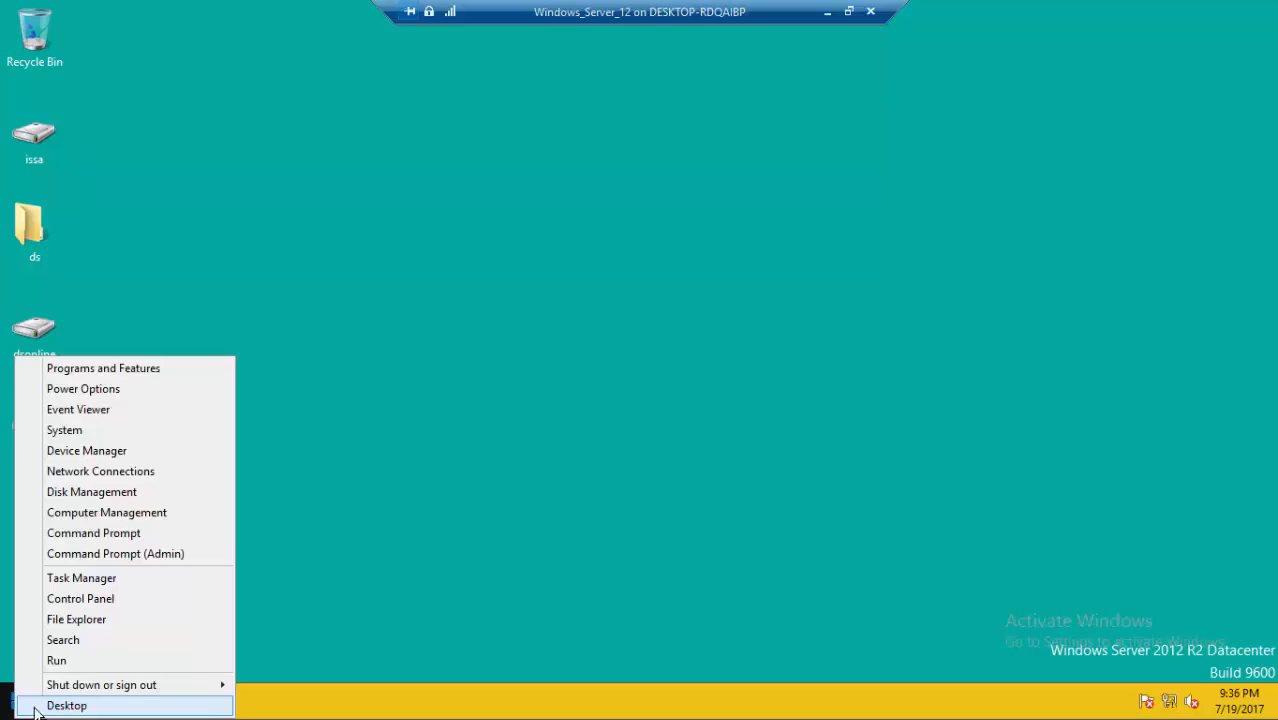
left_click(165, 474)
left_click(604, 136)
right_click(604, 134)
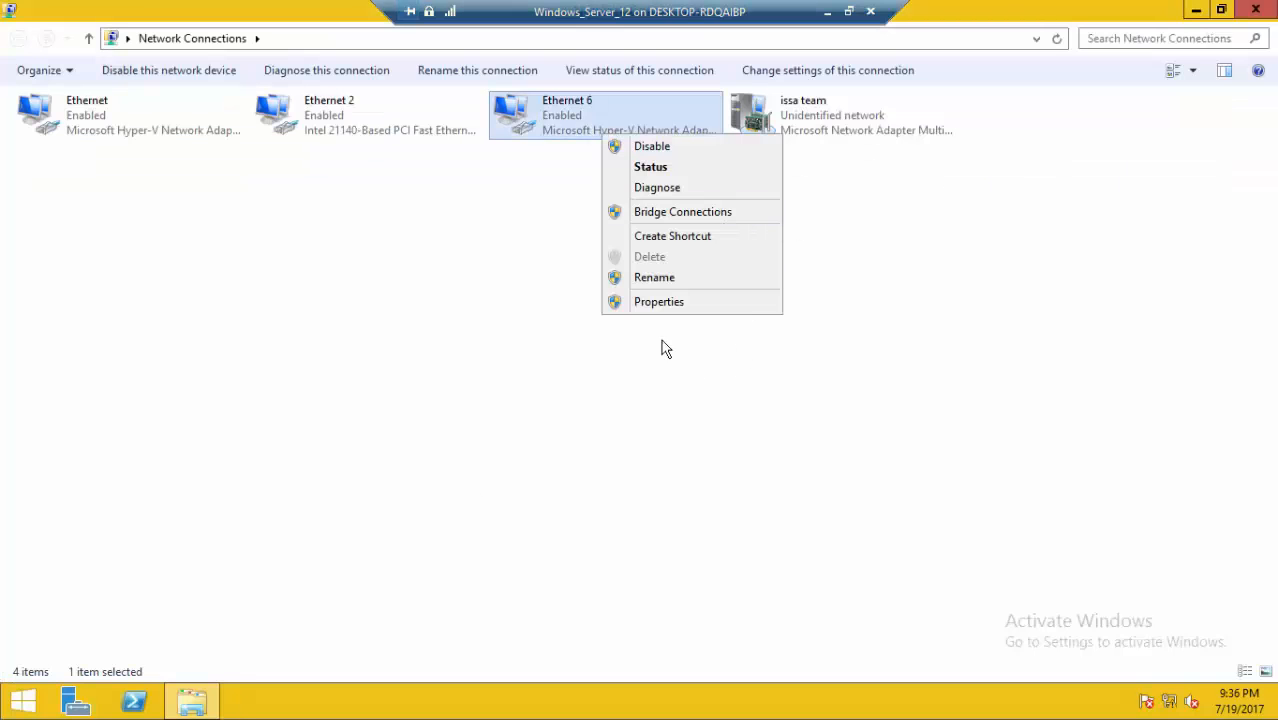
left_click(358, 119)
right_click(352, 120)
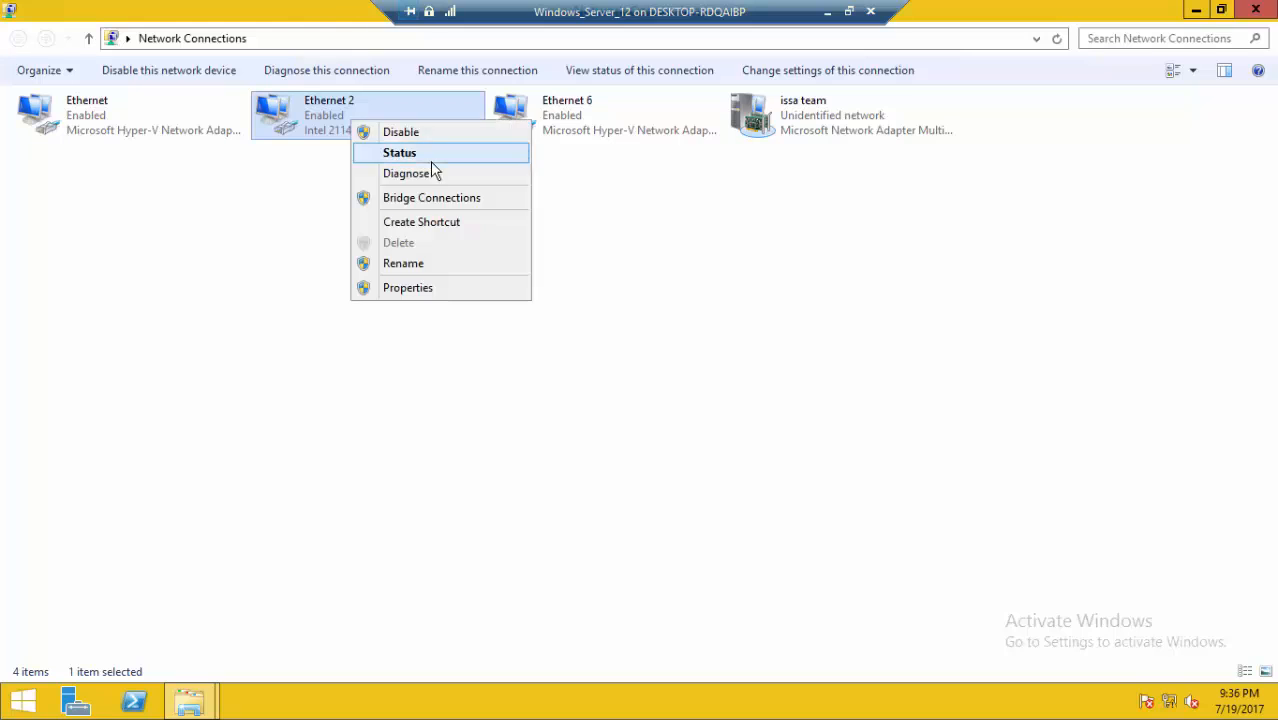
left_click(402, 133)
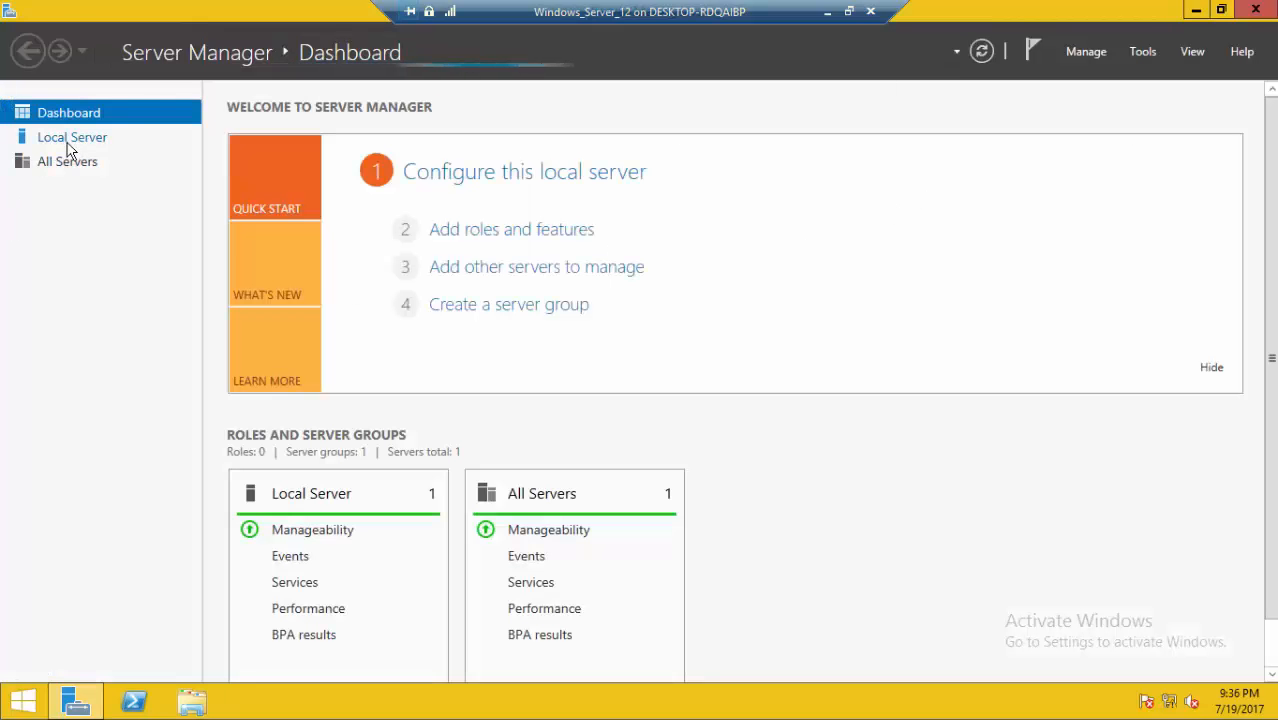
Check the issa team entry in Server Manager's Local Server properties and the Ethernet 2 adapter's state in Network Connections
left_click(31, 143)
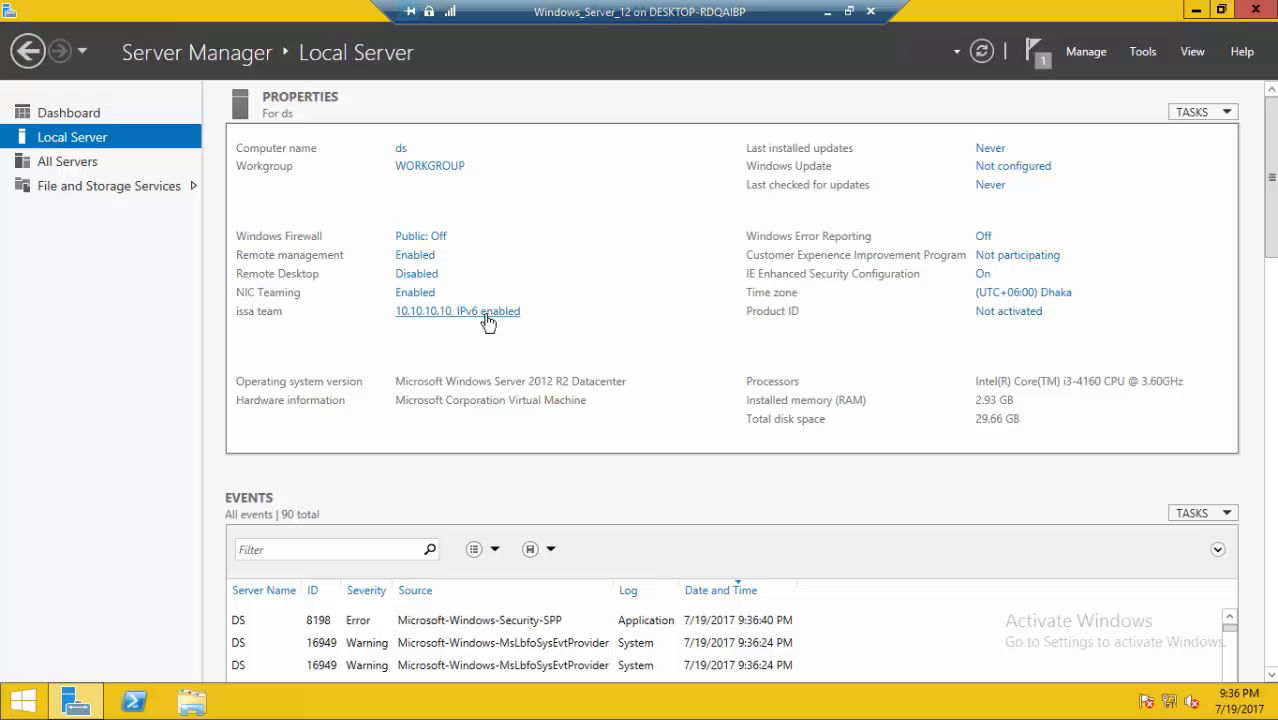
right_click(20, 704)
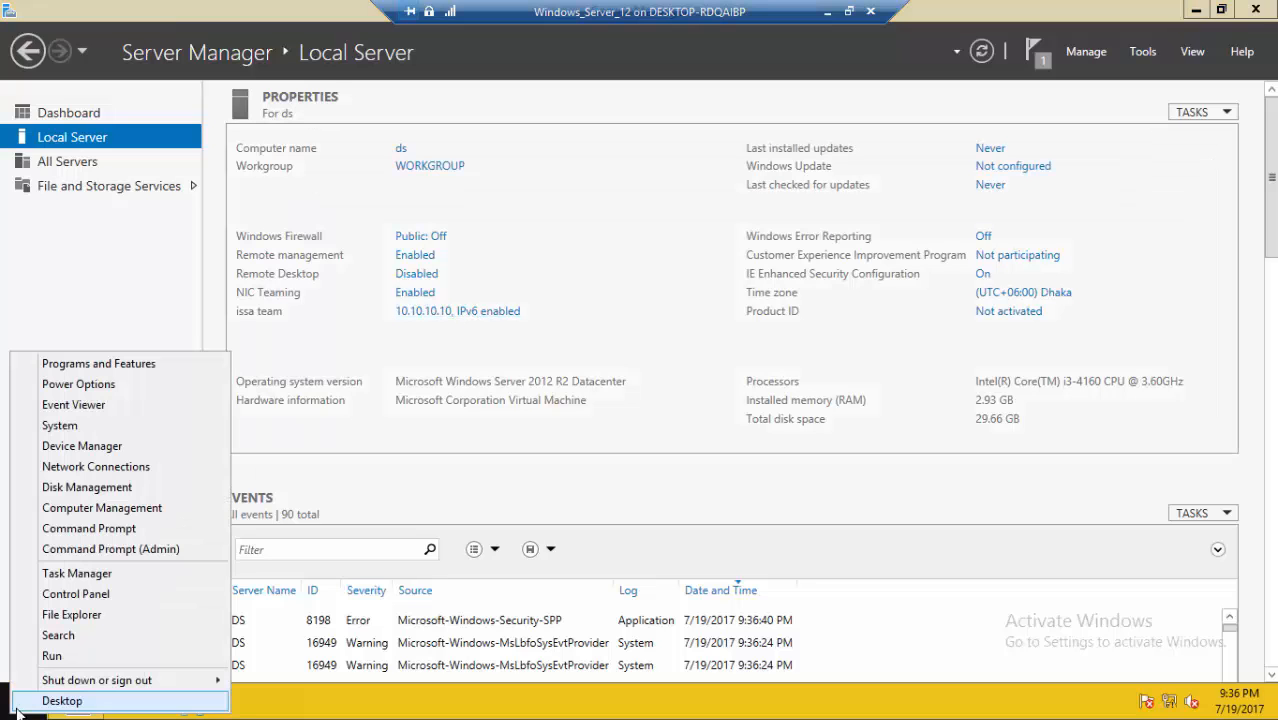
left_click(120, 467)
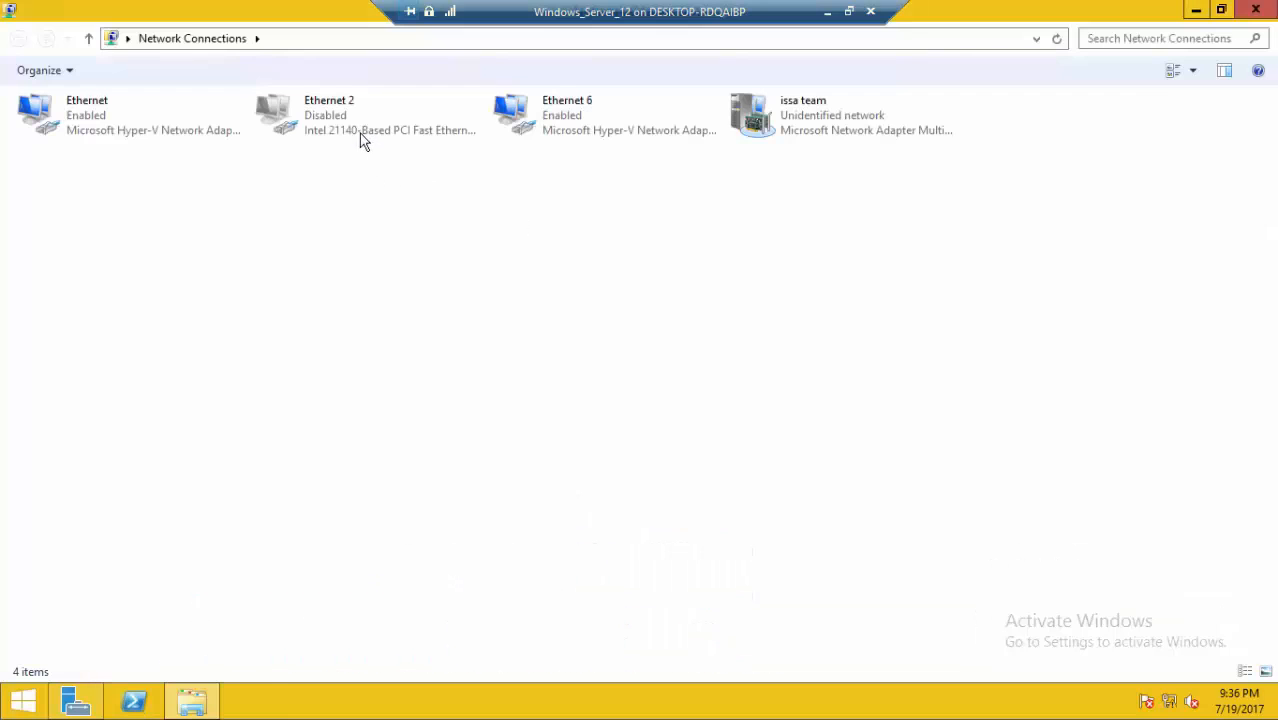
left_click(451, 120)
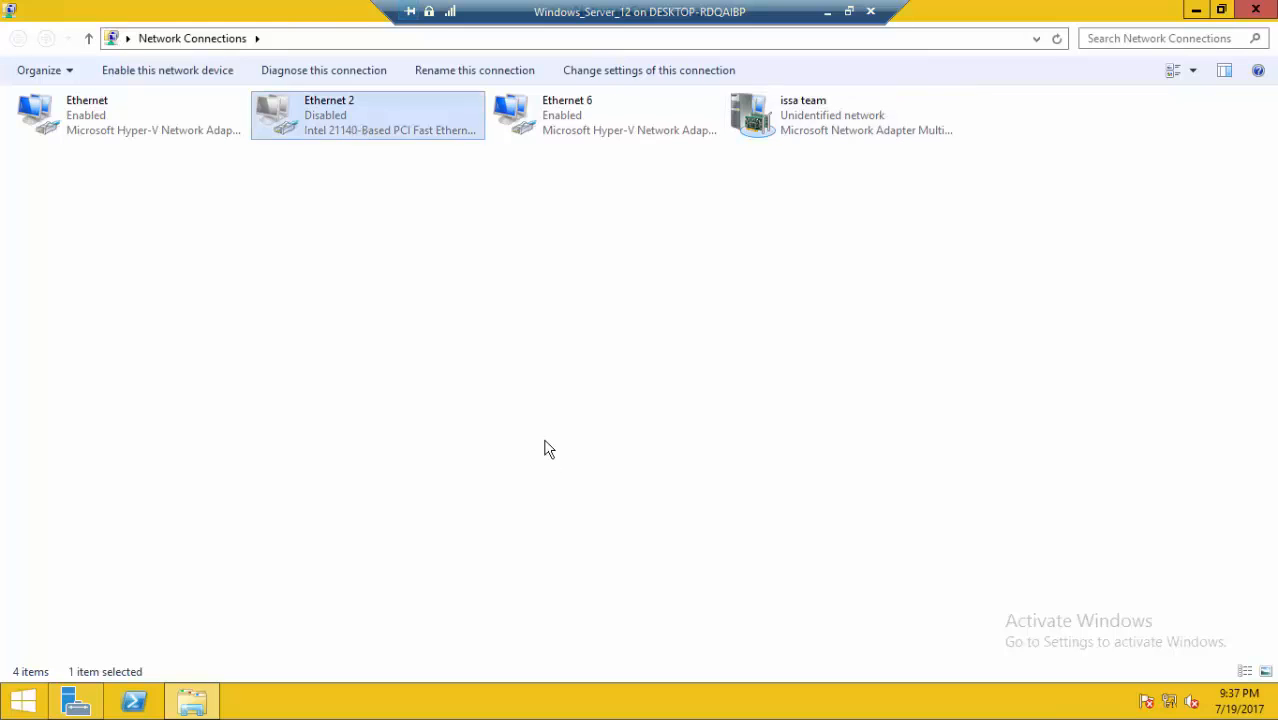
Open a new Command Prompt and run ipconfig to check the team's addressing with Ethernet 2 disabled
key("super+r")
key("Return")
type("i")
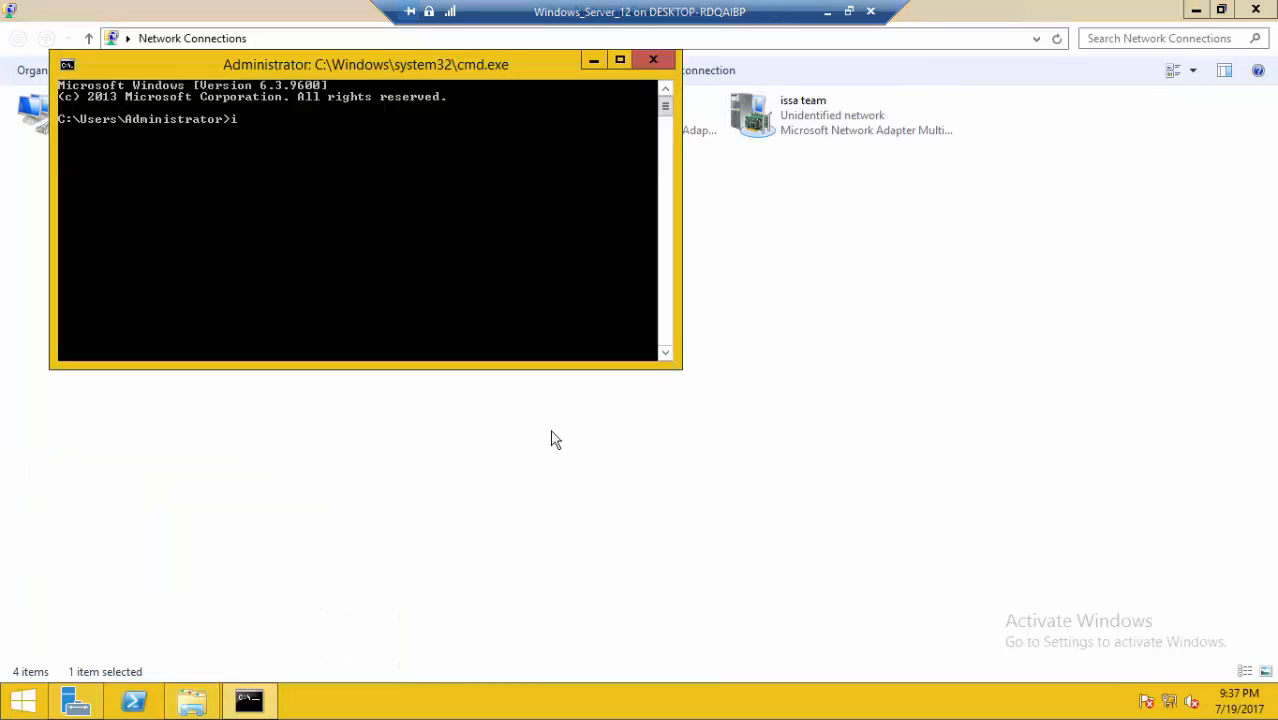
type("pconfig")
key("Return")
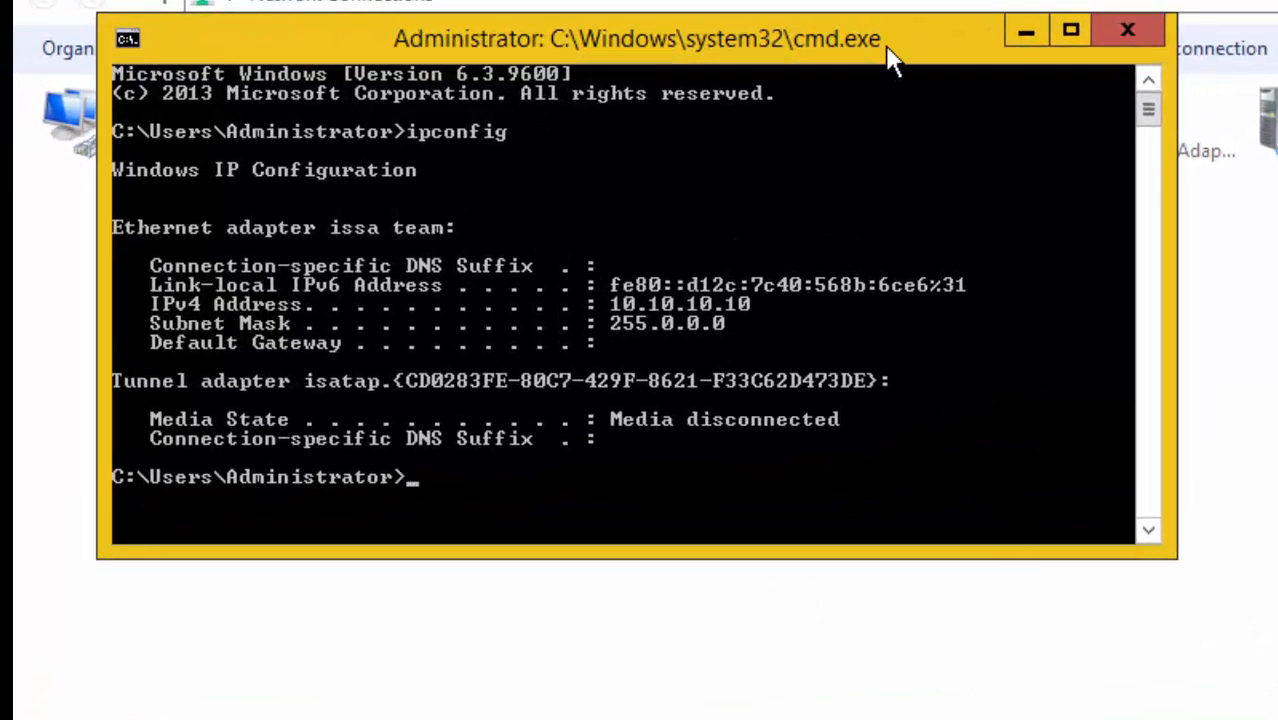
Mark the team's IPv4 address in the new ipconfig output and close the Command Prompt window
right_click(889, 46)
mouse_move(1044, 300)
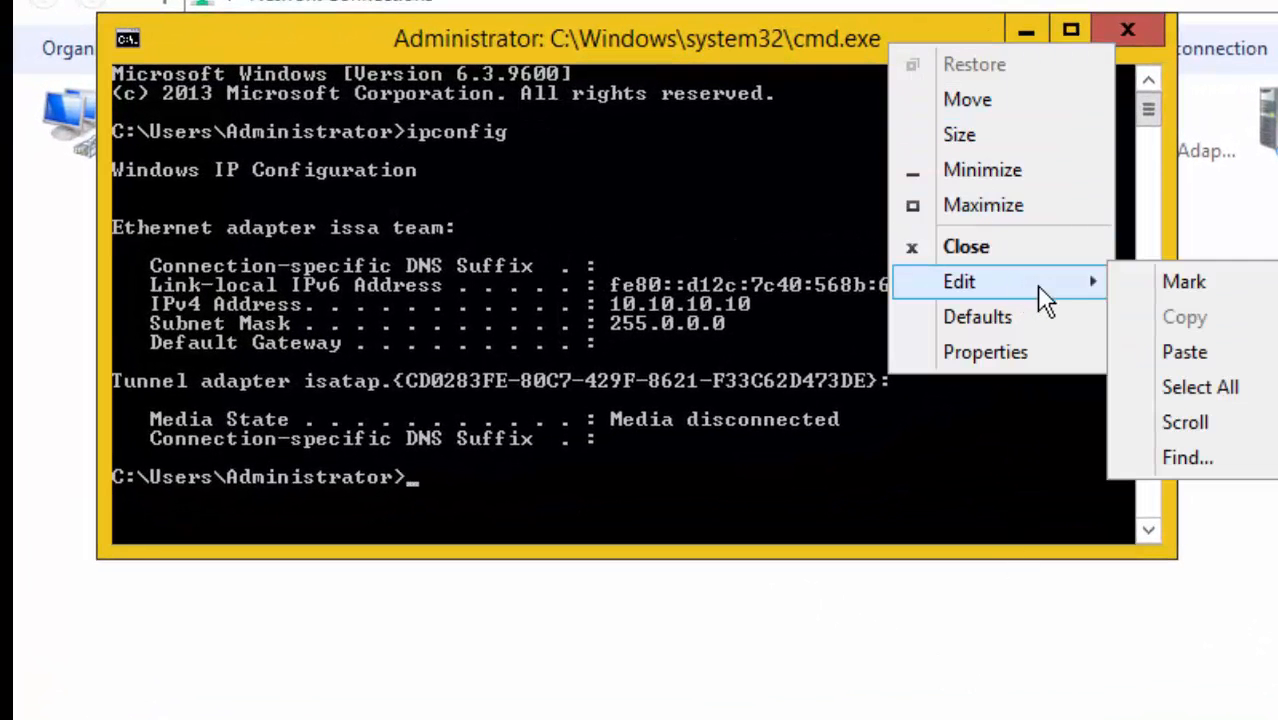
left_click(1186, 282)
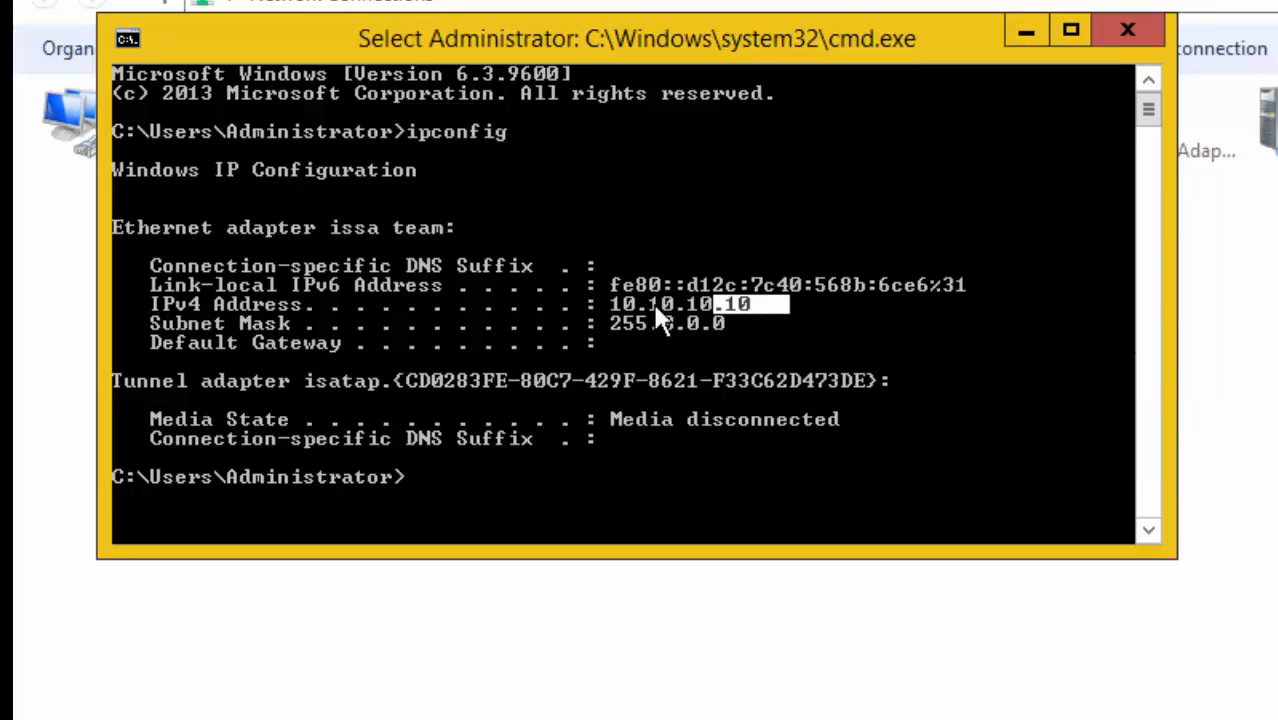
left_click_drag(660, 318, 611, 306)
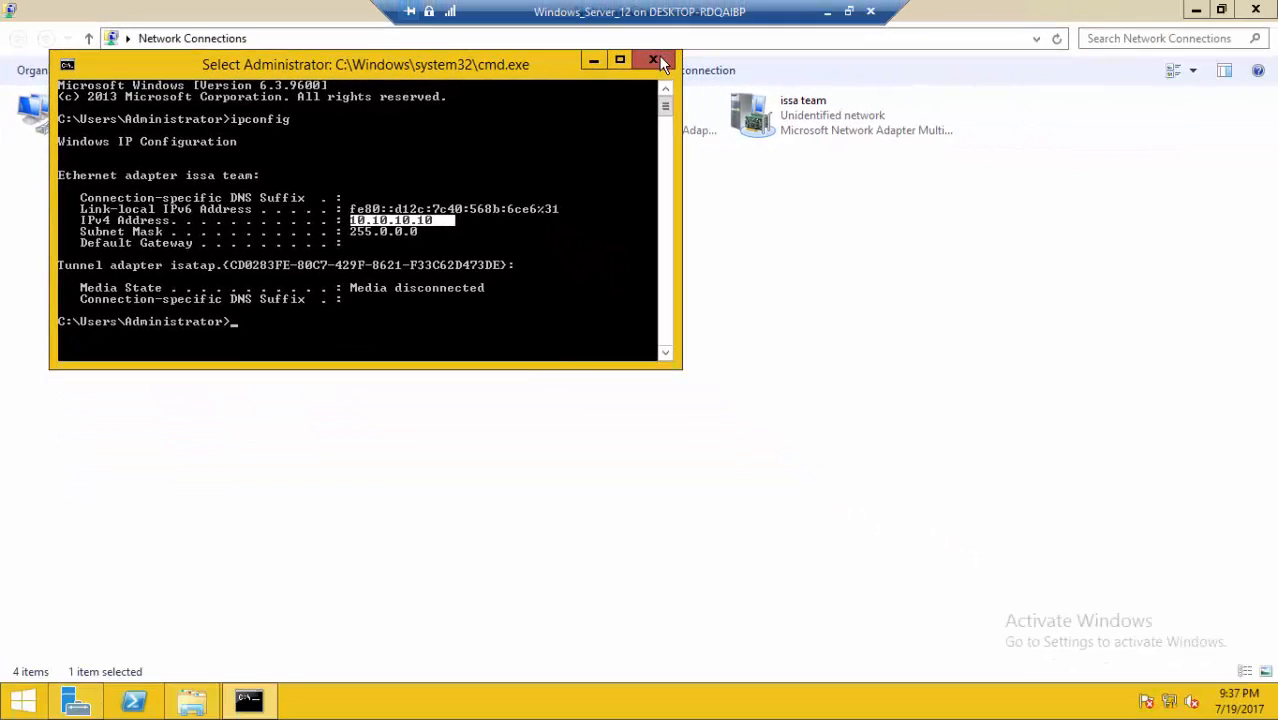
left_click(655, 61)
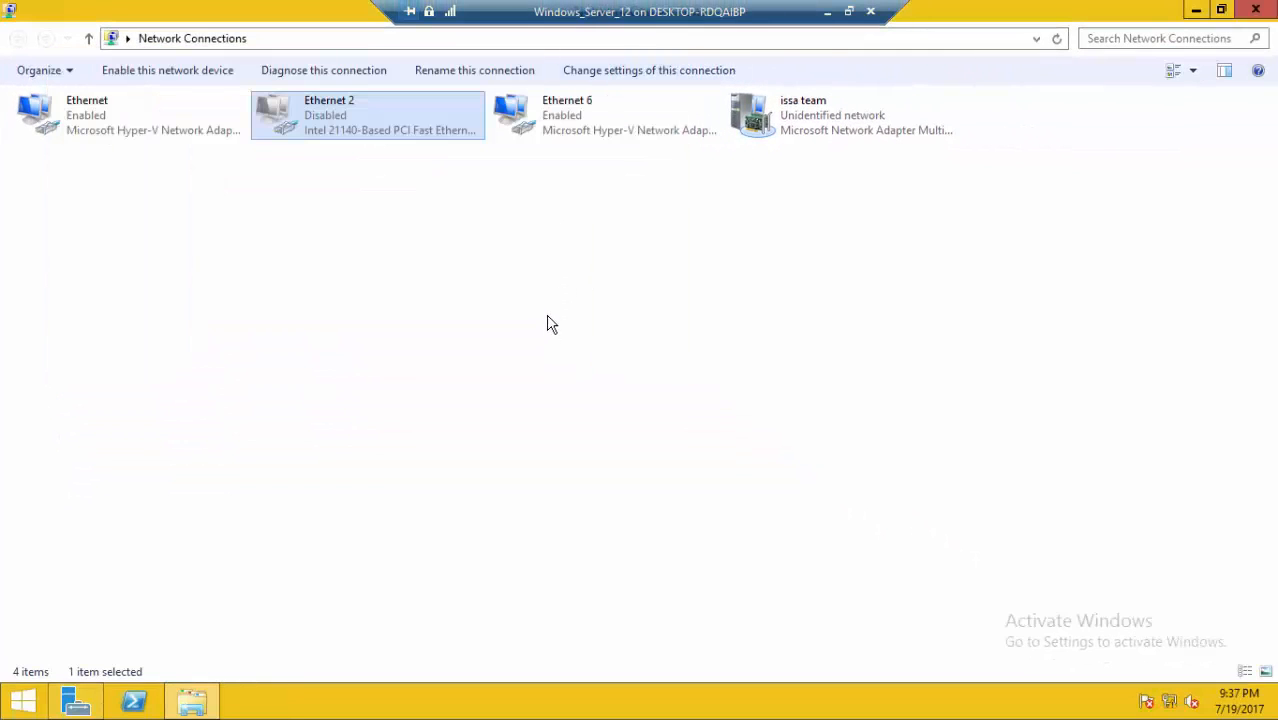
Disable the Ethernet member adapter, close Network Connections, and refresh the Local Server properties in Server Manager
right_click(113, 104)
left_click(163, 116)
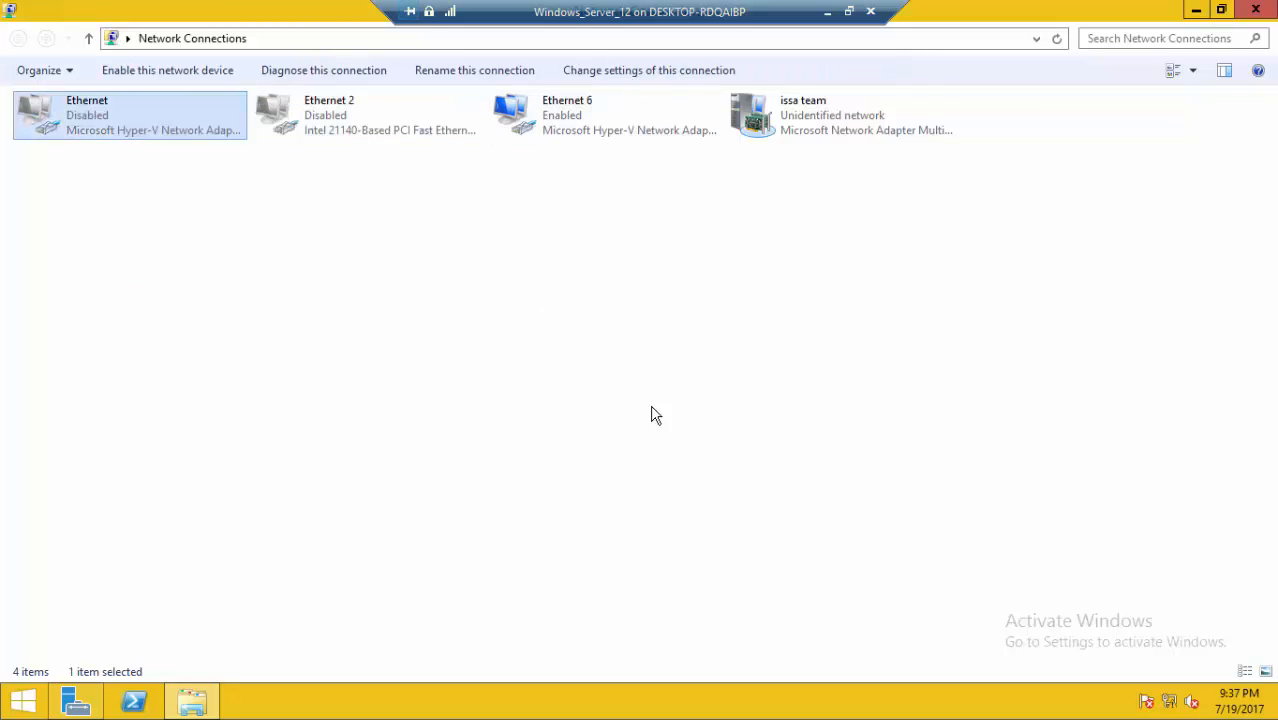
left_click(1256, 9)
left_click(983, 52)
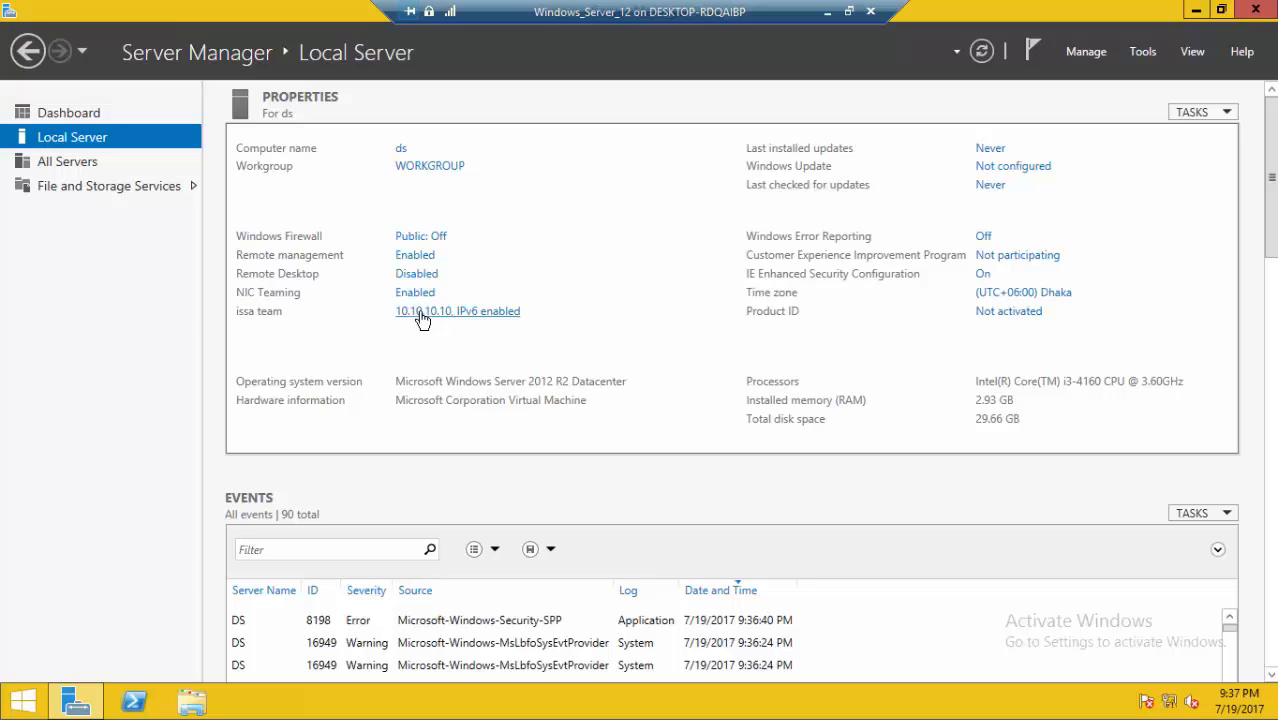
Reopen Network Connections and disable Ethernet 6, the last enabled member adapter of the team
right_click(22, 701)
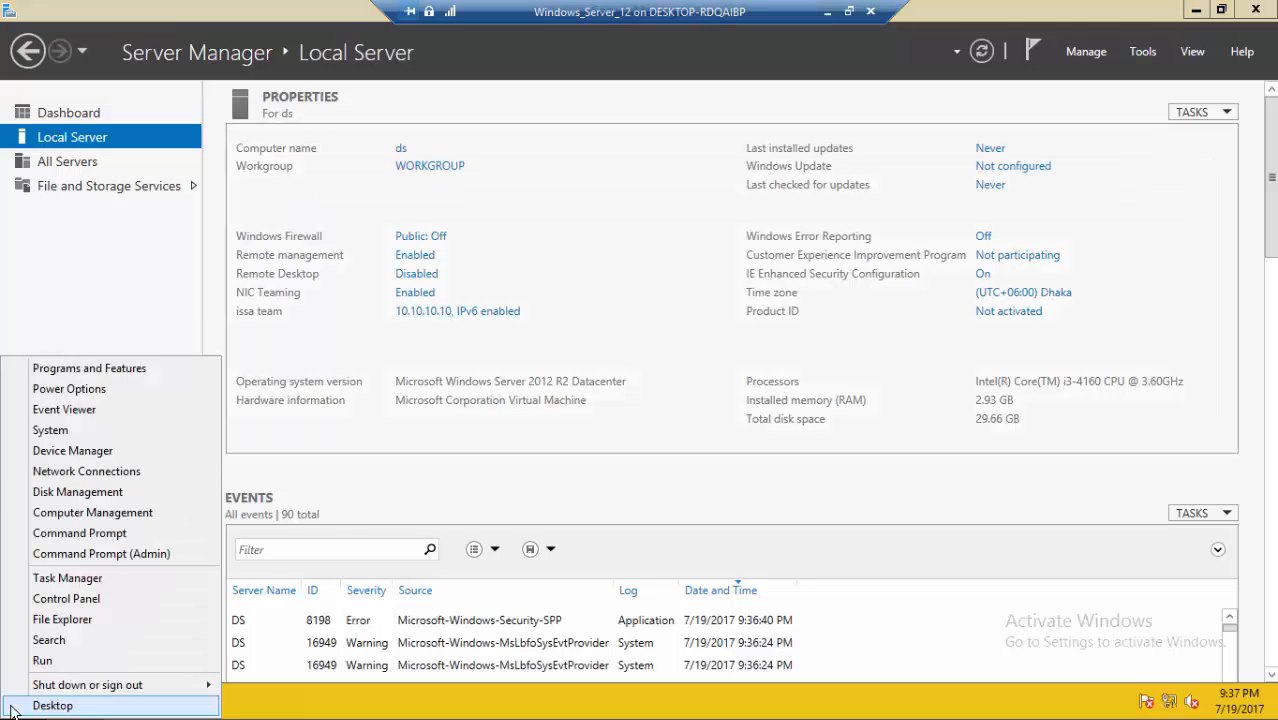
left_click(86, 472)
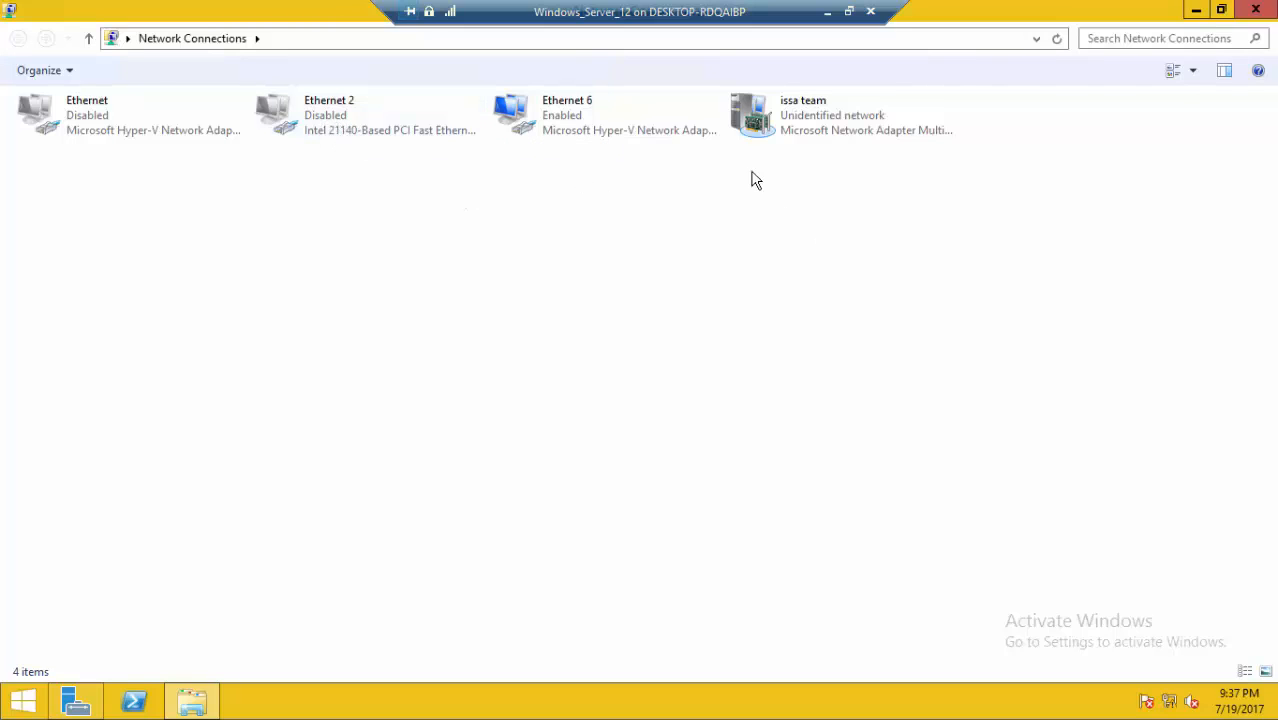
left_click(568, 120)
right_click(567, 112)
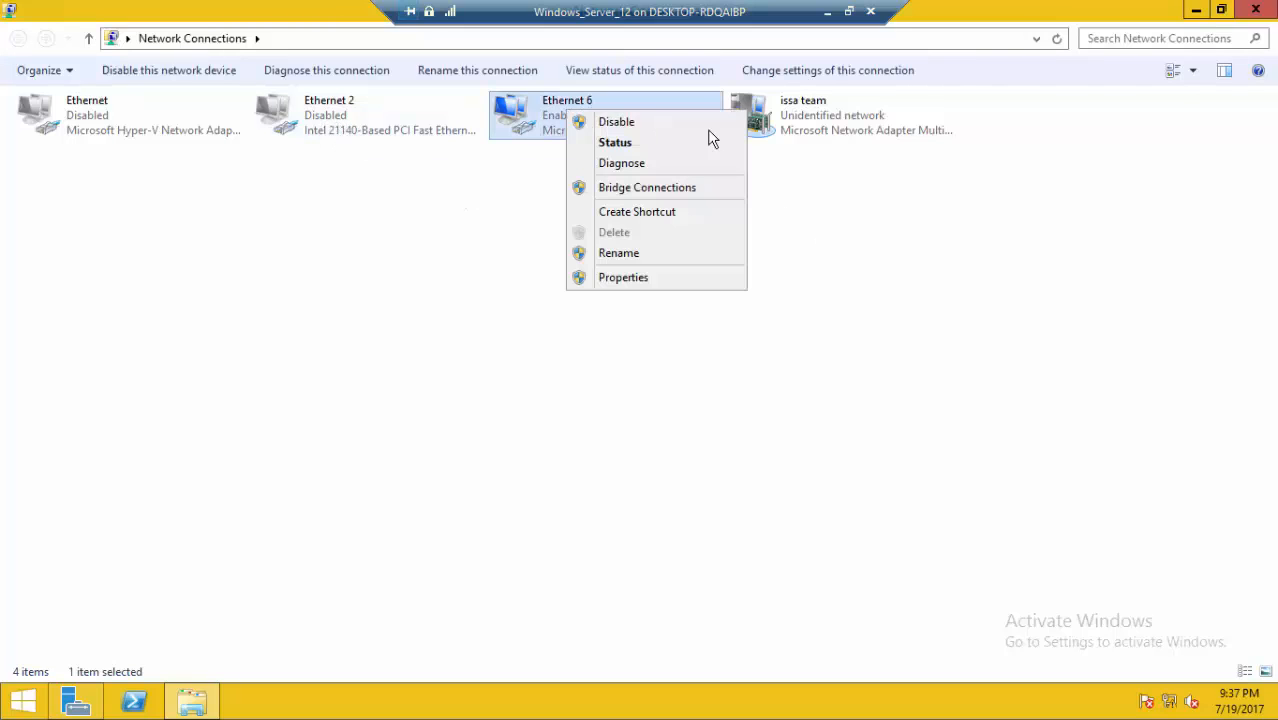
left_click(617, 123)
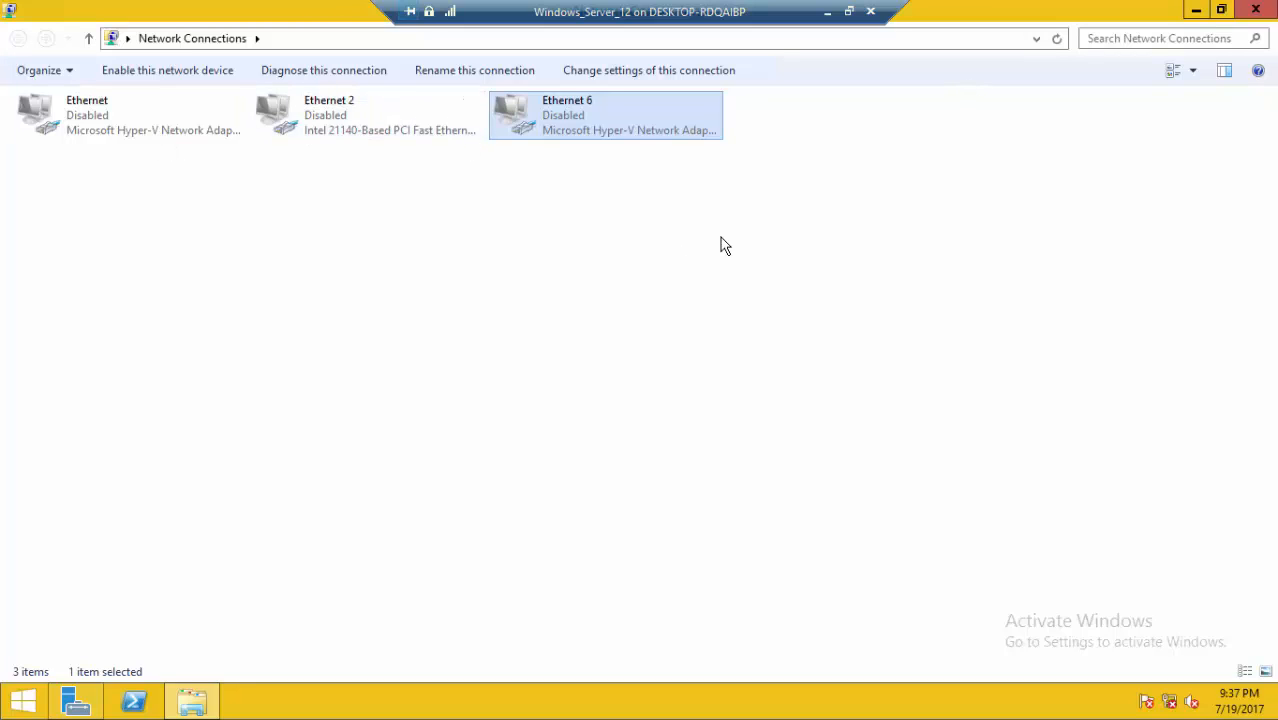
Re-enable the Ethernet 6 adapter and close Network Connections
right_click(556, 100)
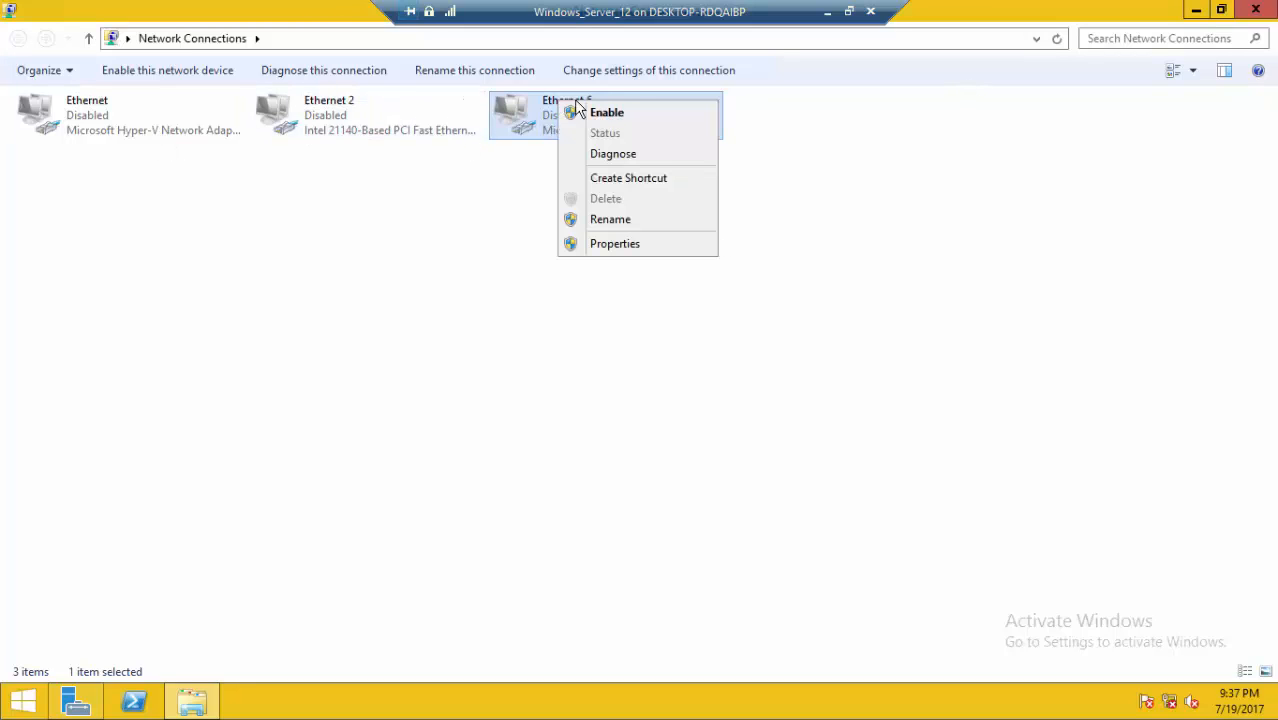
left_click(612, 114)
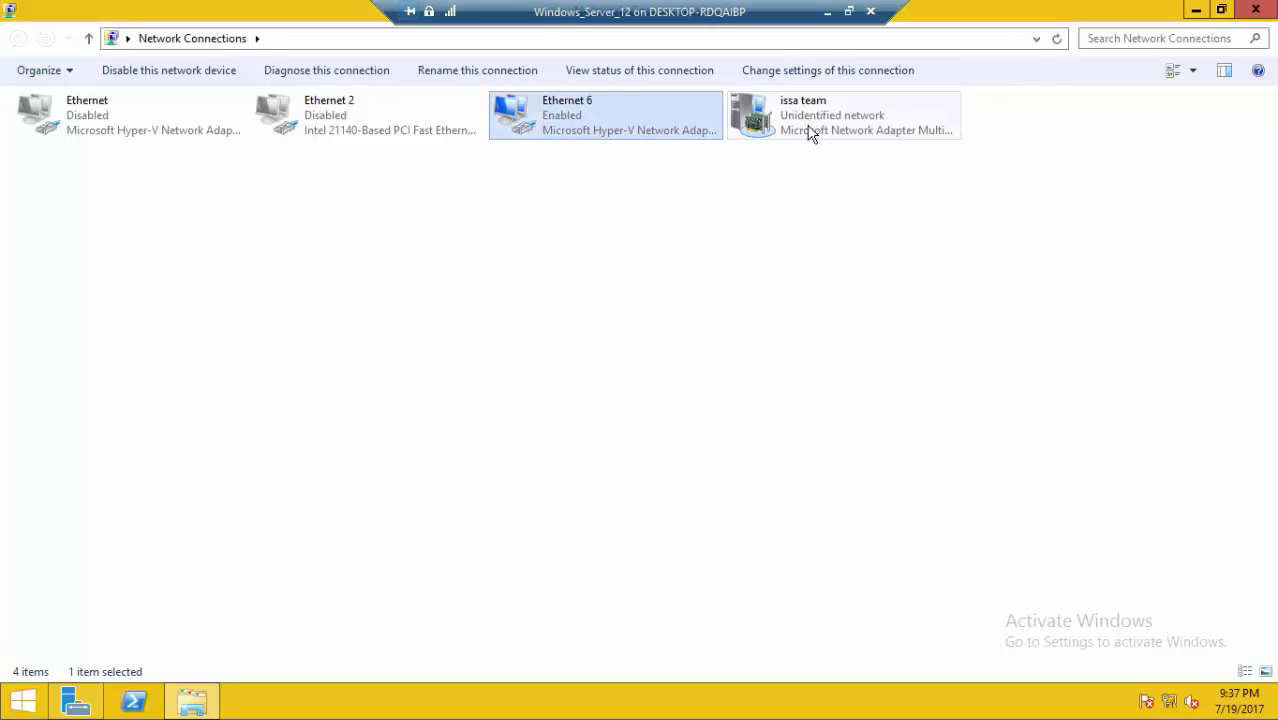
left_click(1255, 9)
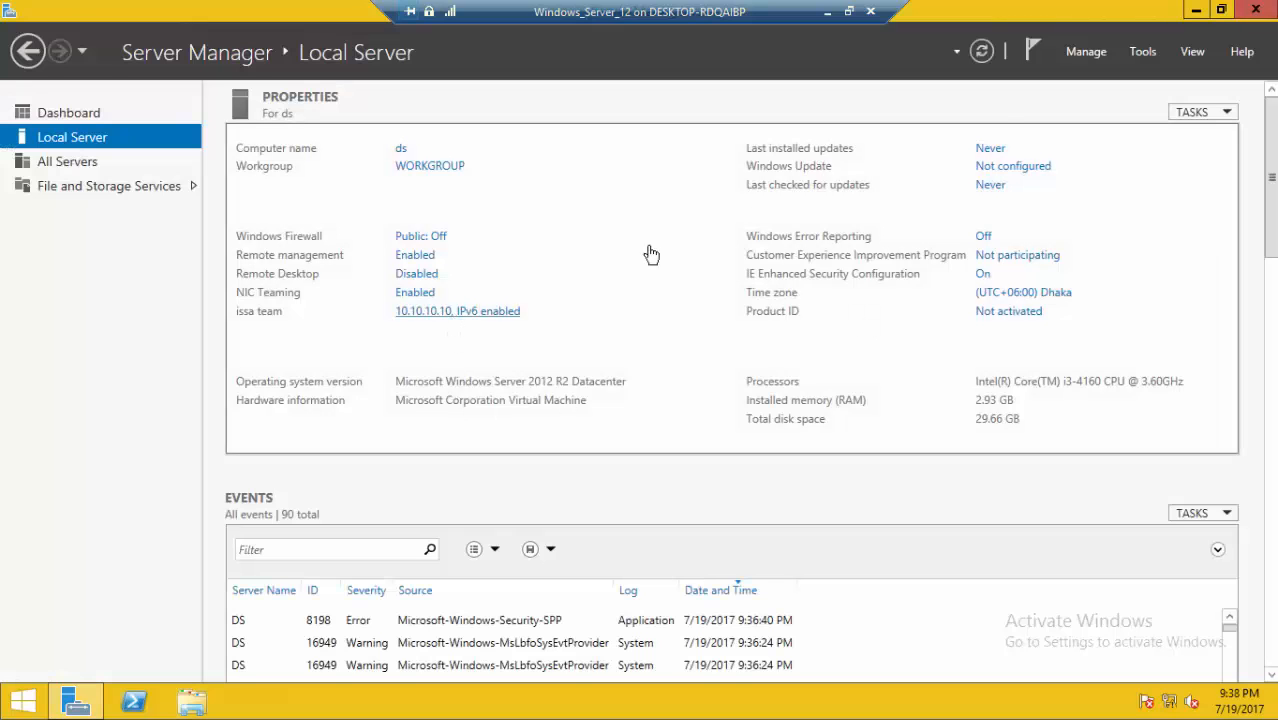
Refresh the Local Server properties and run ipconfig in a new Command Prompt window
left_click(984, 53)
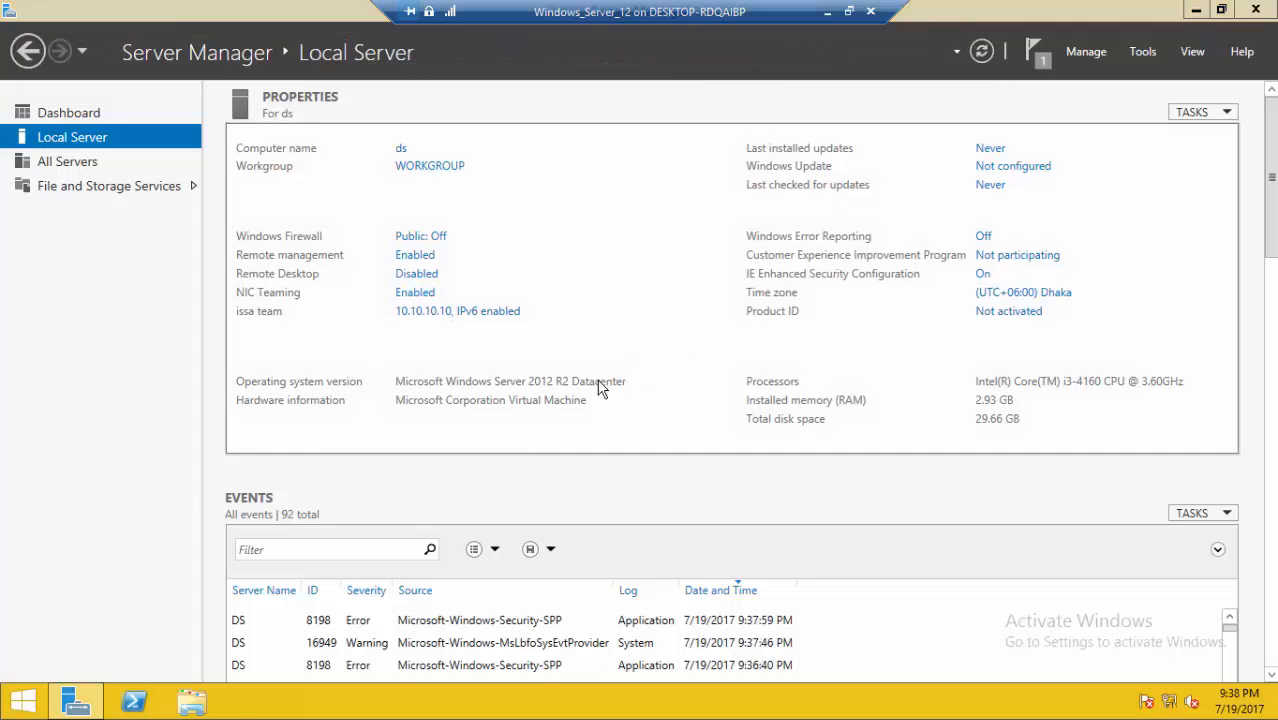
key("super+r")
key("Return")
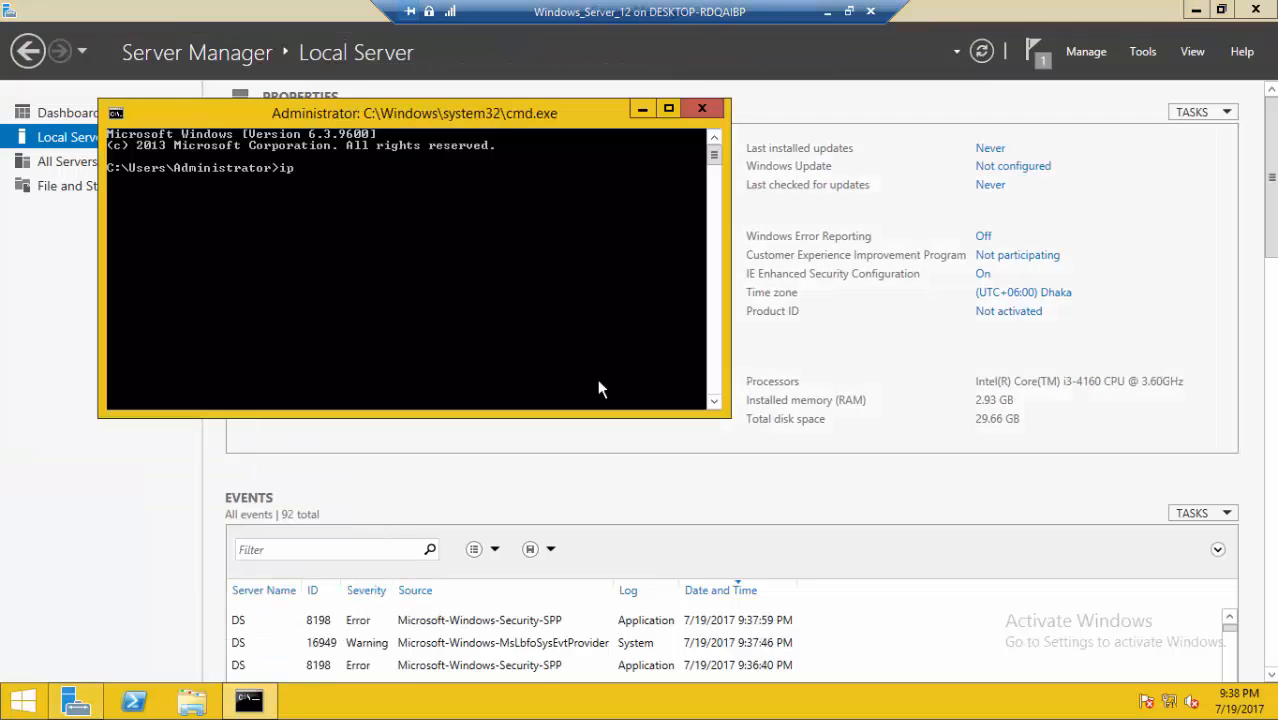
type("ipconfig")
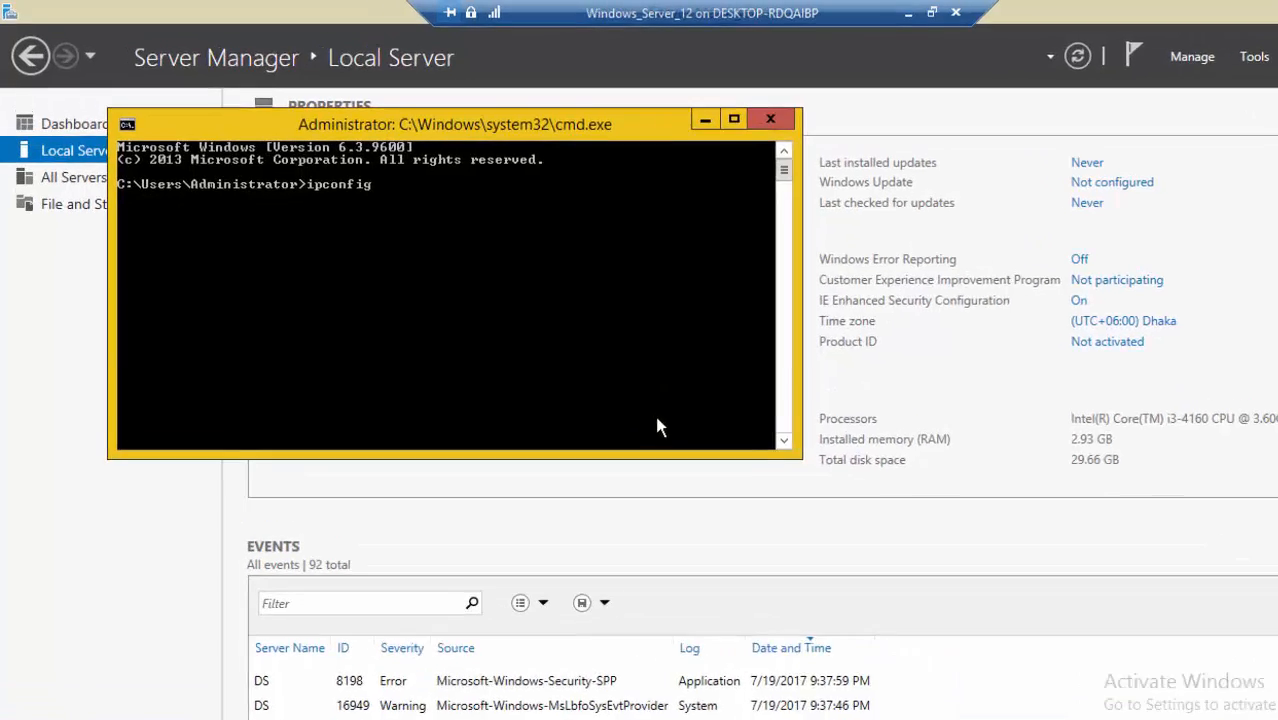
key("Return")
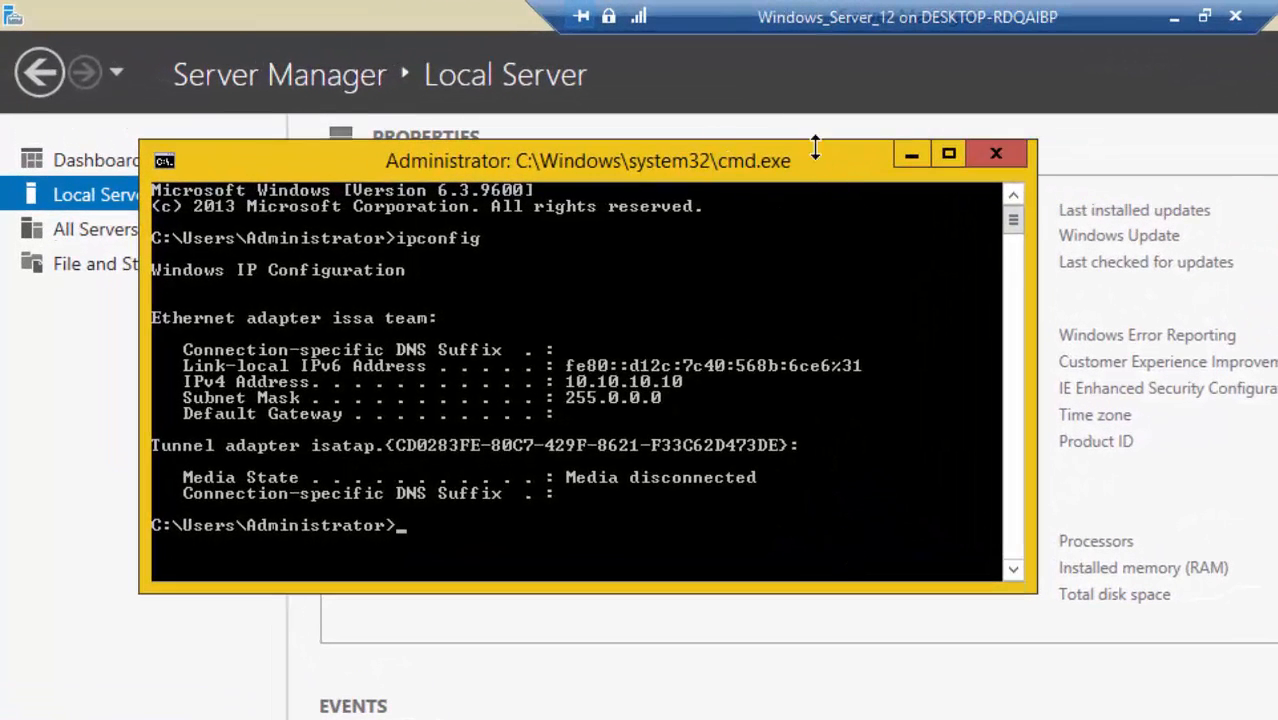
Mark the IPv4 address of the issa team adapter in the ipconfig output
right_click(813, 156)
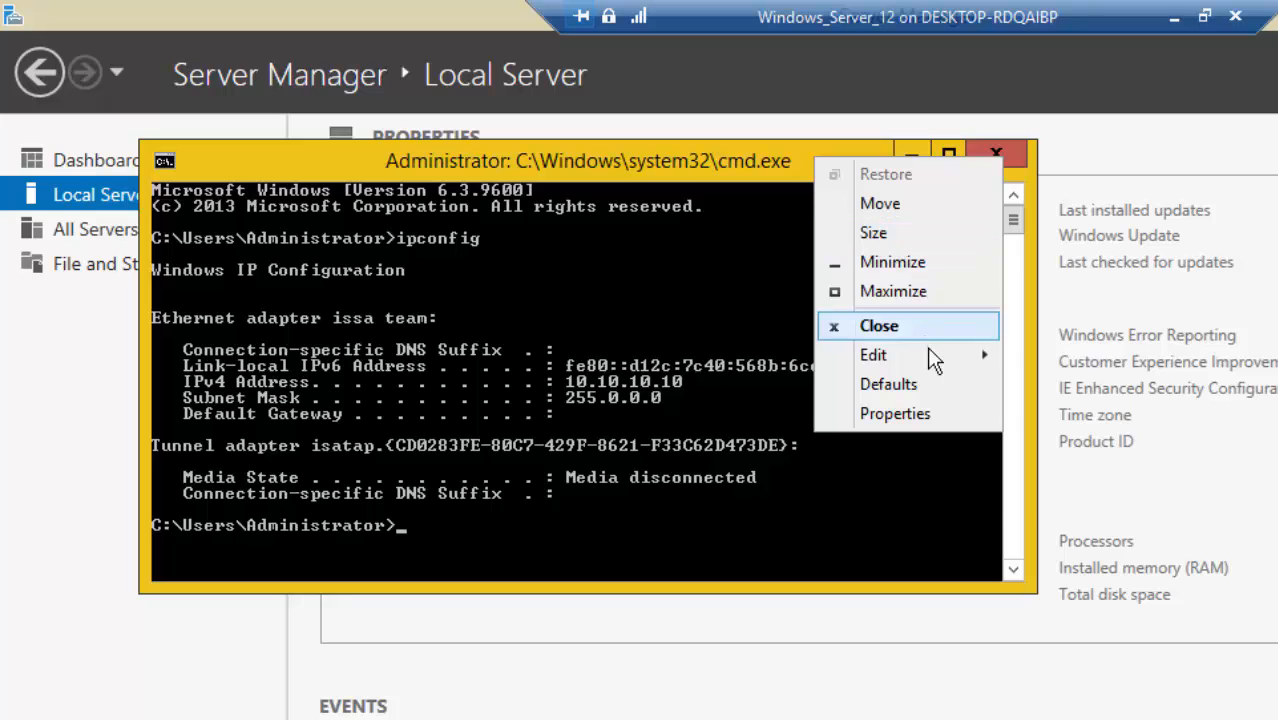
mouse_move(928, 355)
left_click(1053, 351)
left_click_drag(700, 376, 572, 384)
Reopen Network Connections to check the status of the Ethernet and Ethernet 2 adapters, and minimize the virtual machine window
right_click(22, 701)
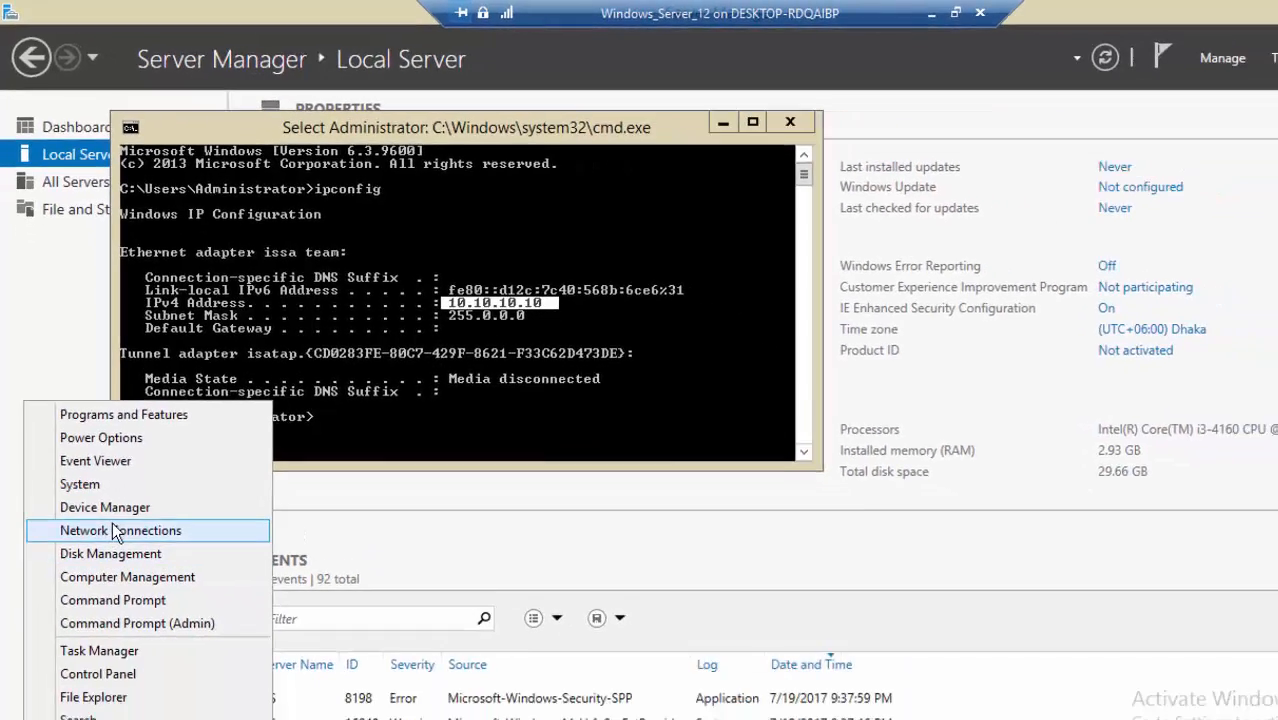
left_click(200, 668)
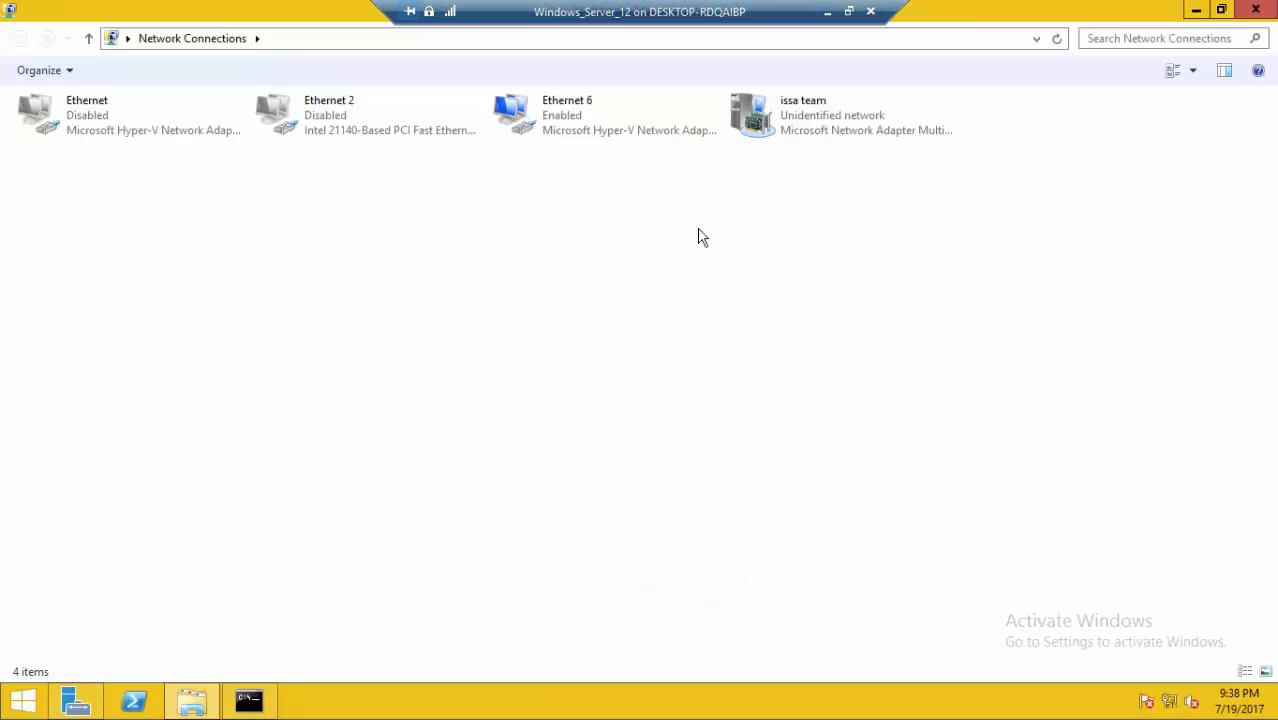
left_click(335, 120)
left_click(116, 120)
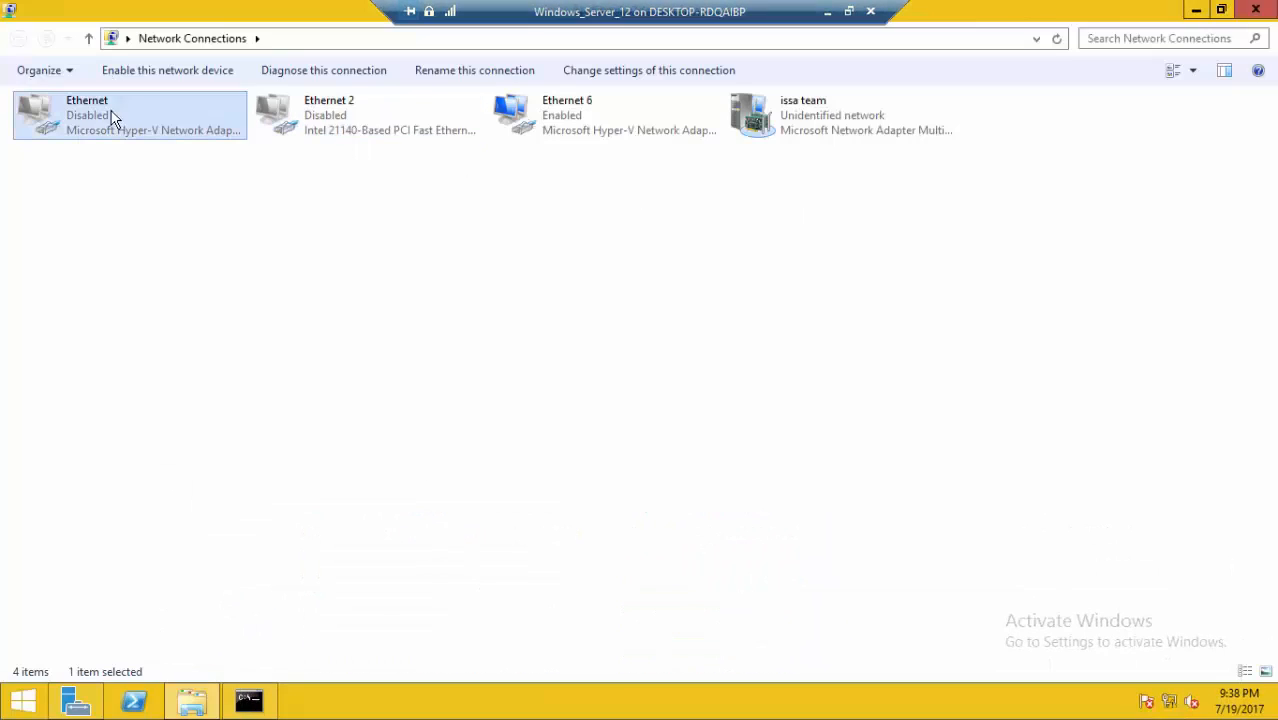
left_click(365, 117)
left_click(143, 120)
left_click(255, 114)
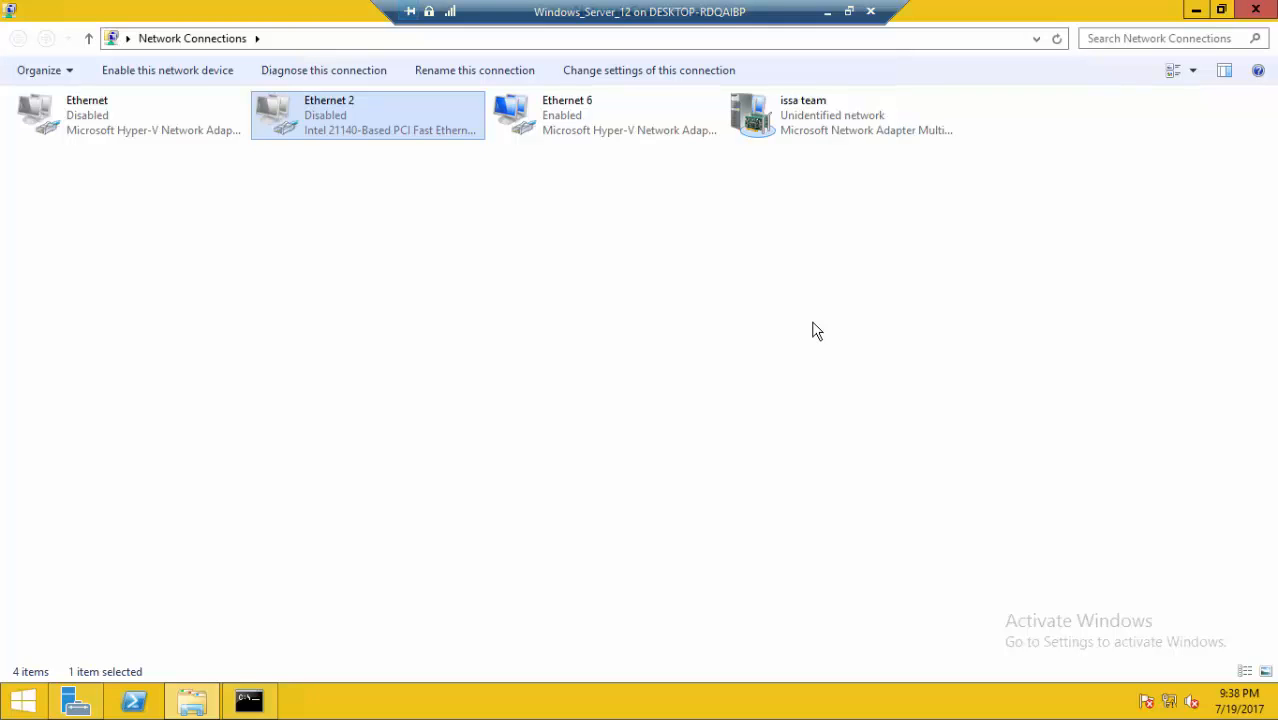
left_click(827, 11)
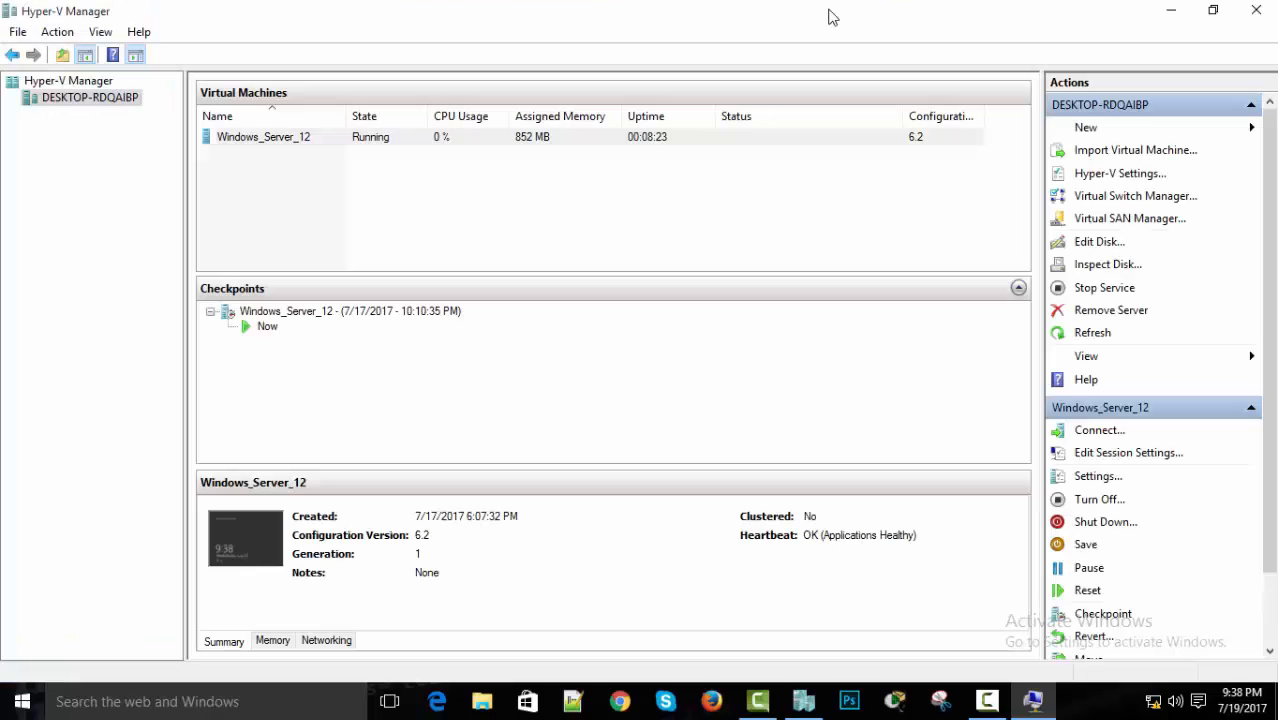